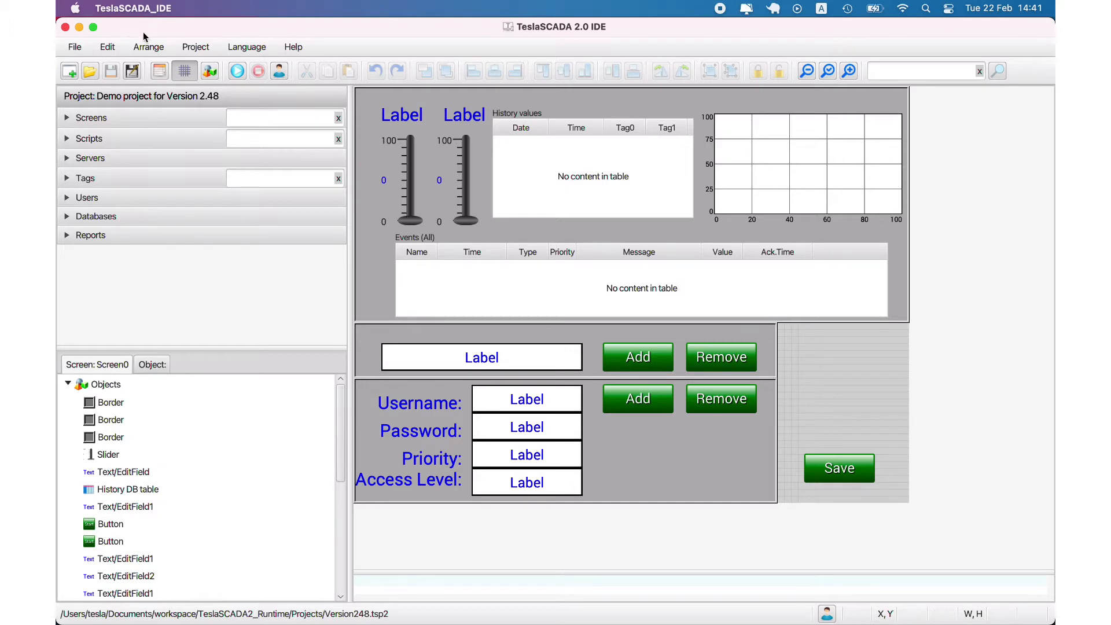
# Open the project's Events/History settings and inspect the e-mail Subject's {projectname} placeholder
pyautogui.click(159, 70)
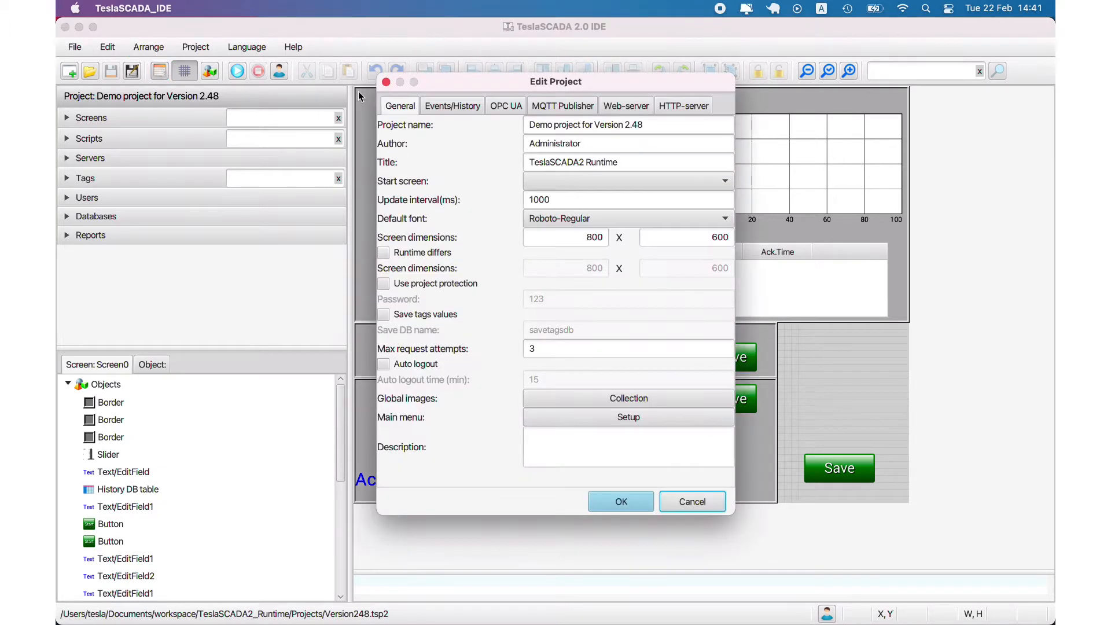
pyautogui.click(428, 106)
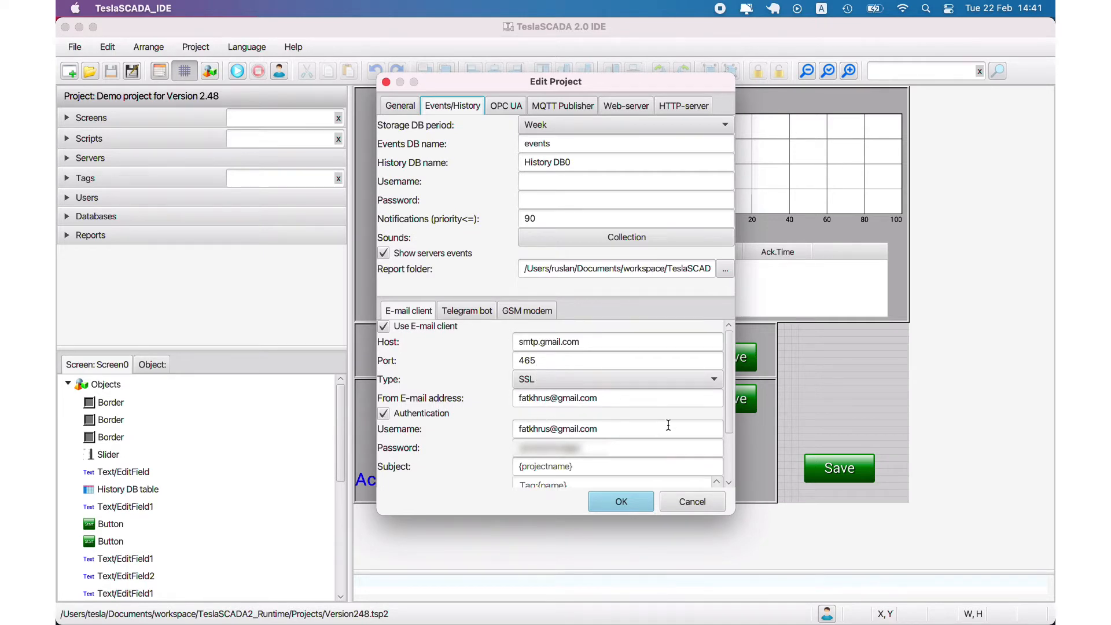
pyautogui.moveTo(730, 403); pyautogui.dragTo(730, 412)
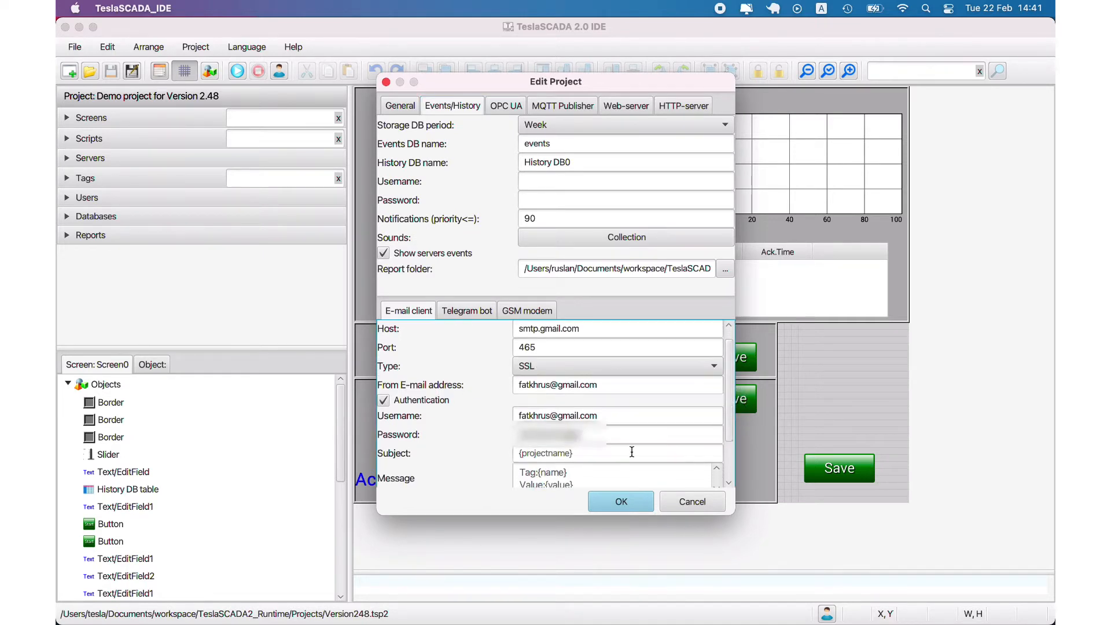
pyautogui.moveTo(519, 453); pyautogui.dragTo(586, 455)
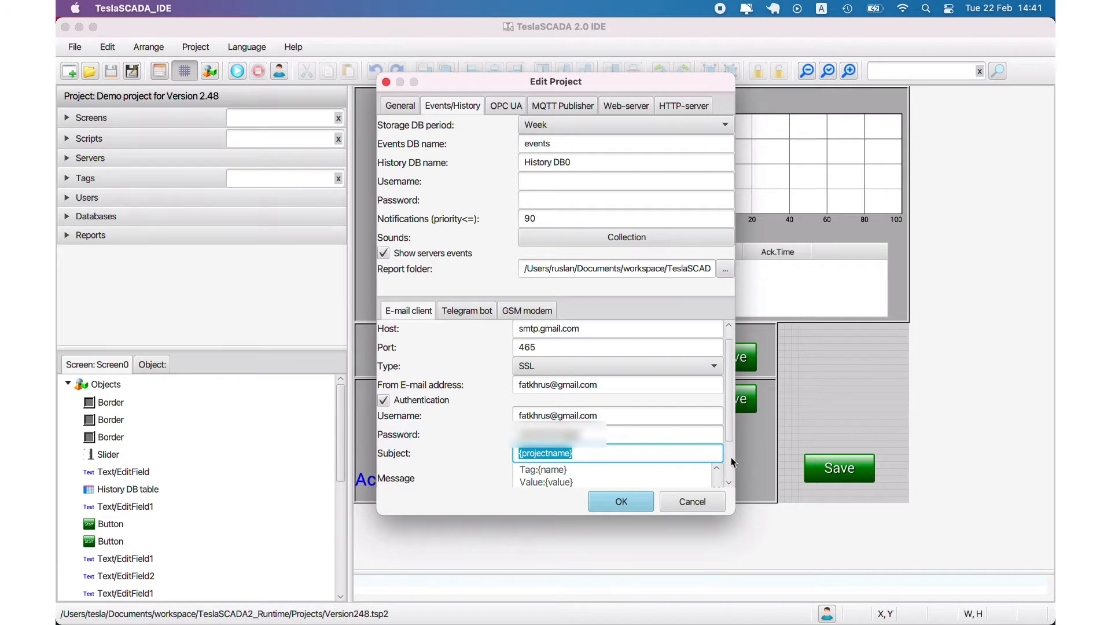
pyautogui.moveTo(733, 450); pyautogui.dragTo(731, 454)
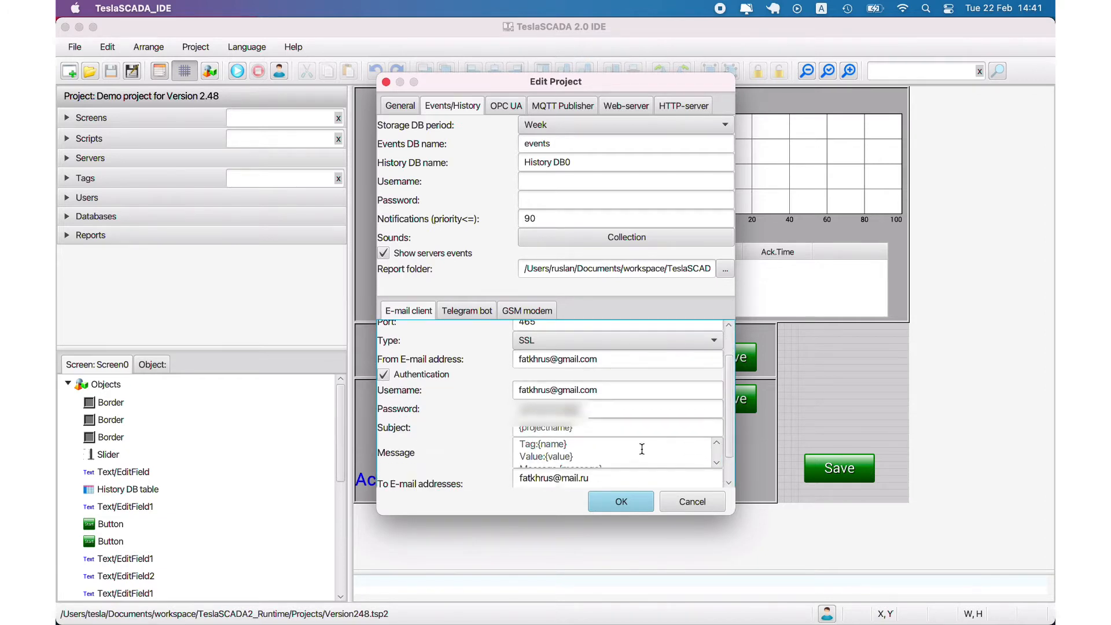
pyautogui.click(716, 463)
pyautogui.click(716, 464)
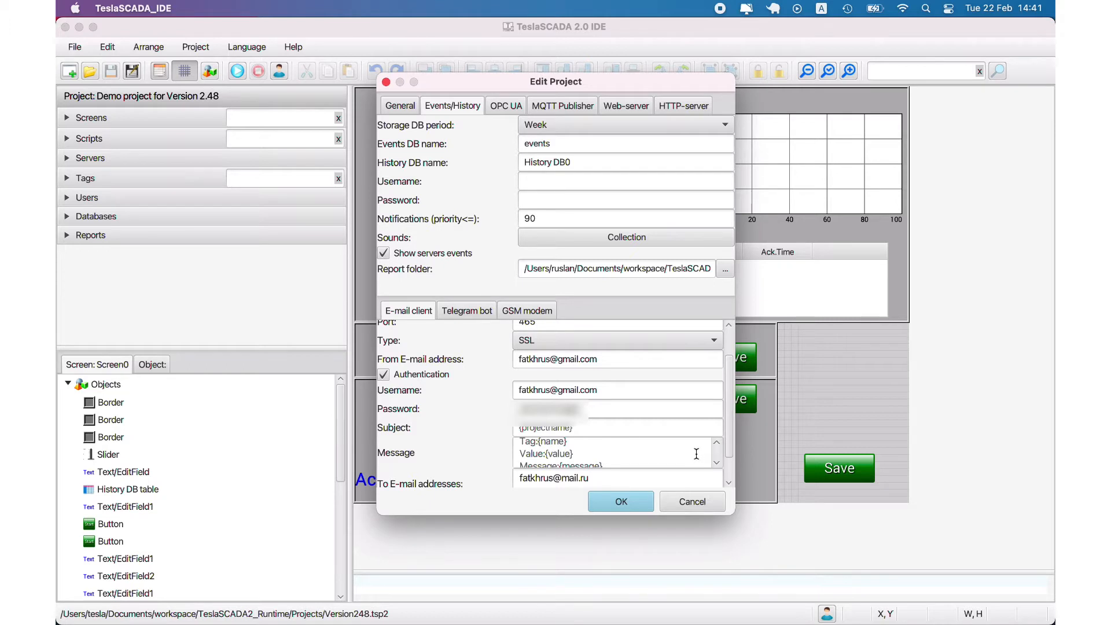
pyautogui.moveTo(516, 431); pyautogui.dragTo(598, 429)
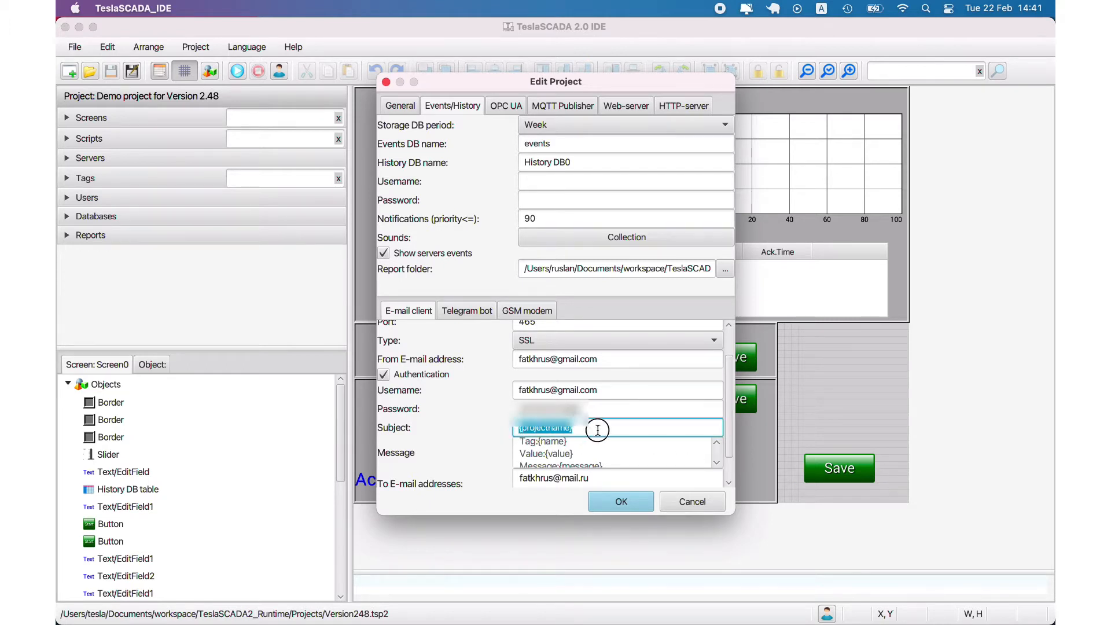
# Check the project name on the General settings, then return to Events/History
pyautogui.click(396, 106)
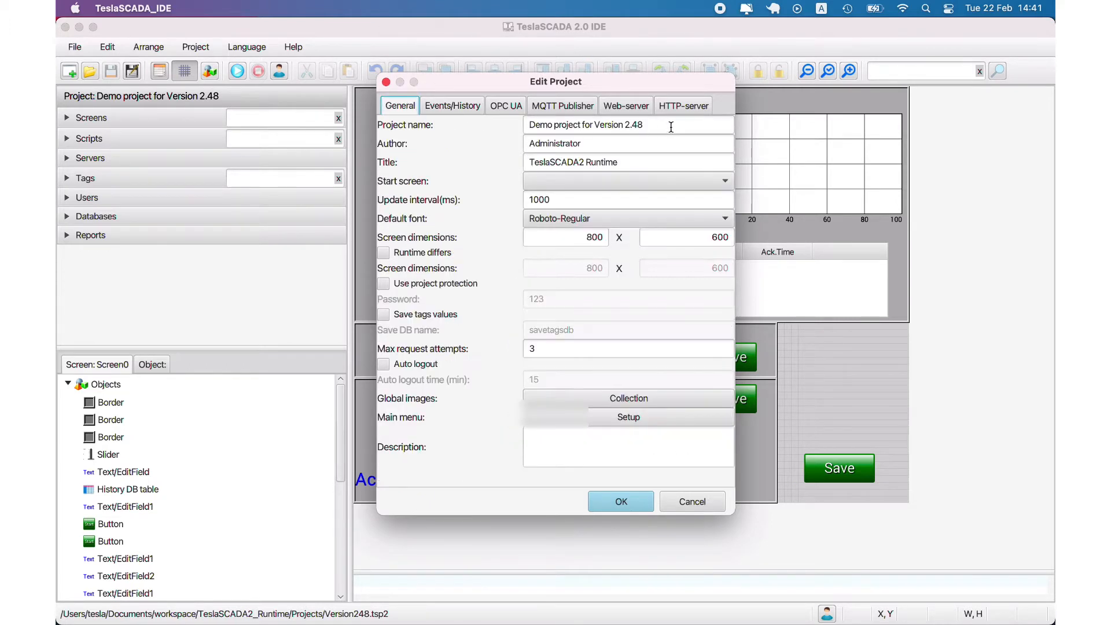
pyautogui.press('Tab')
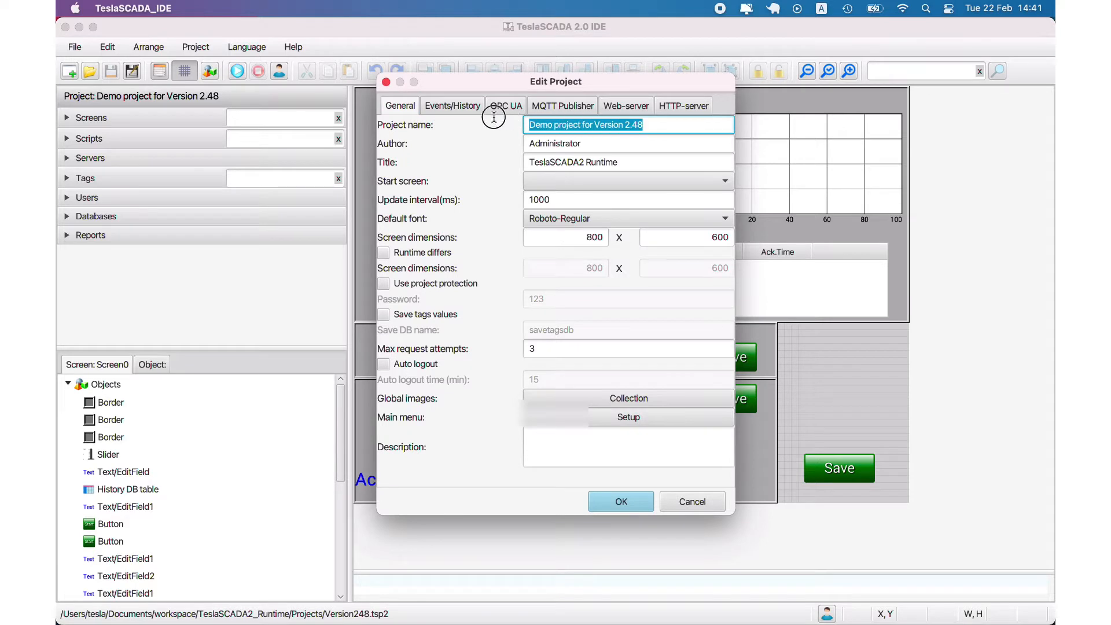
pyautogui.click(451, 110)
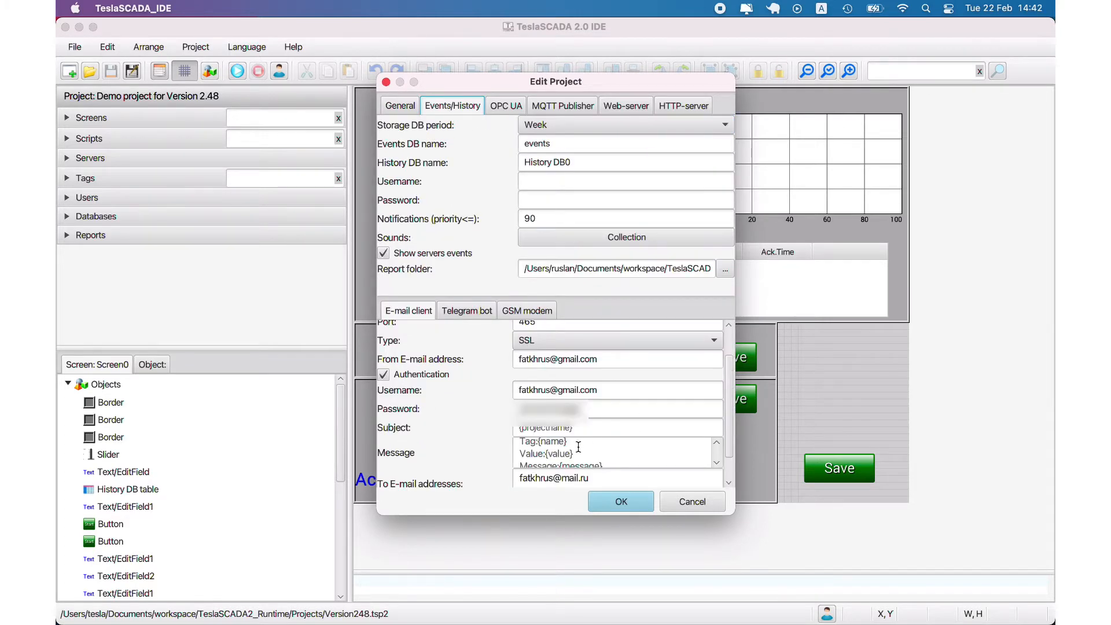
pyautogui.scroll(-1, 577, 447)
pyautogui.scroll(1, 556, 446)
# Review the e-mail Message template's {name}, {message} and {datetime} placeholders
pyautogui.moveTo(540, 443); pyautogui.dragTo(584, 458)
pyautogui.scroll(-2, 646, 456)
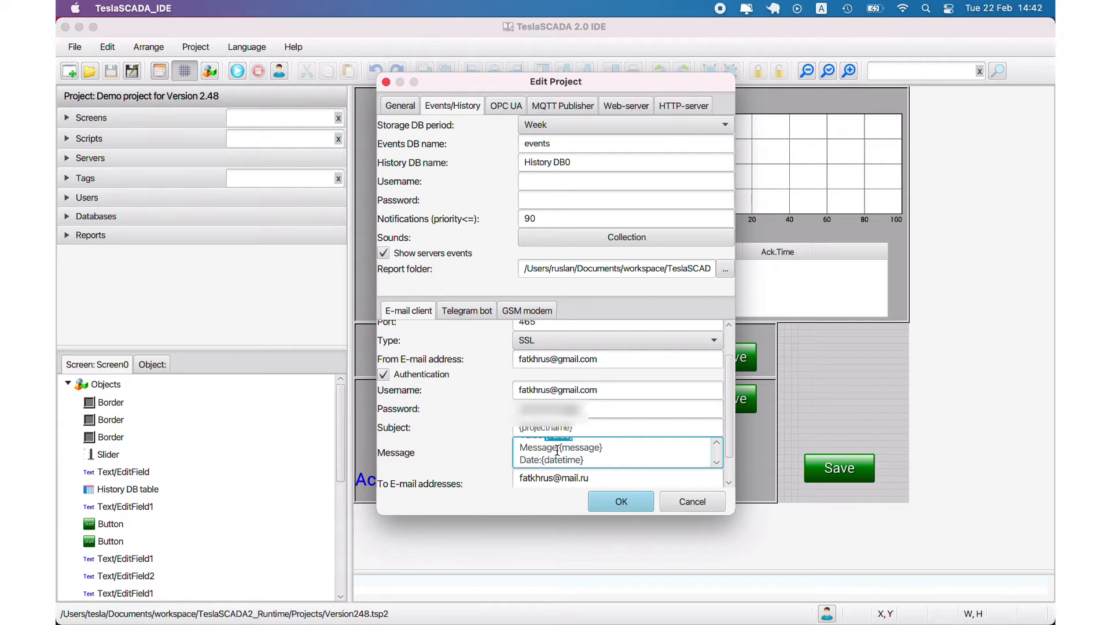
pyautogui.moveTo(559, 448); pyautogui.dragTo(593, 458)
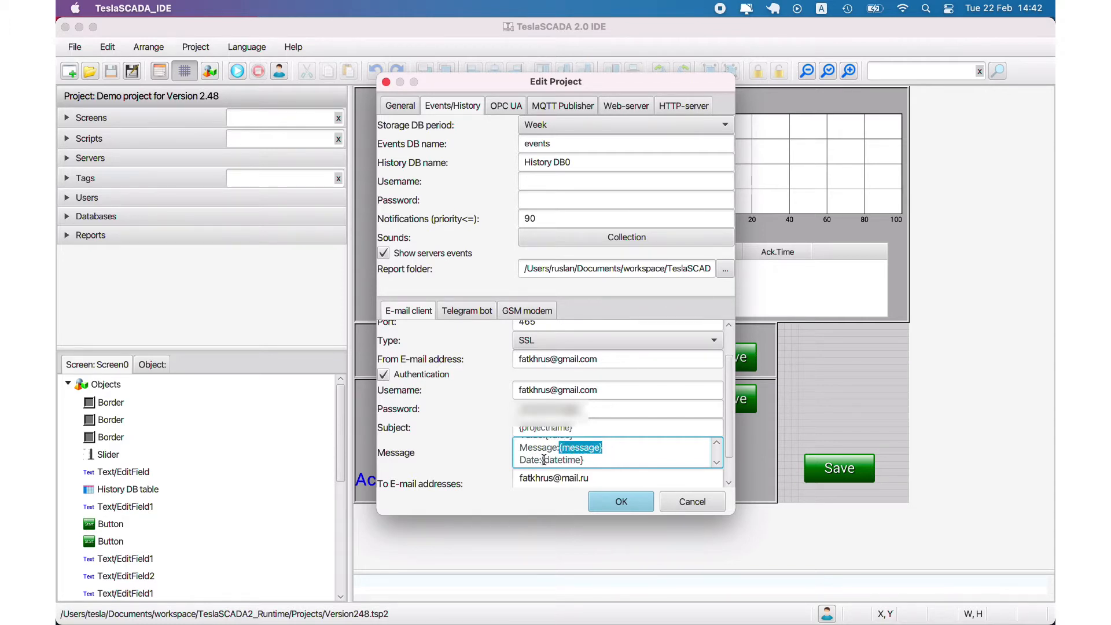
pyautogui.moveTo(543, 460); pyautogui.dragTo(596, 462)
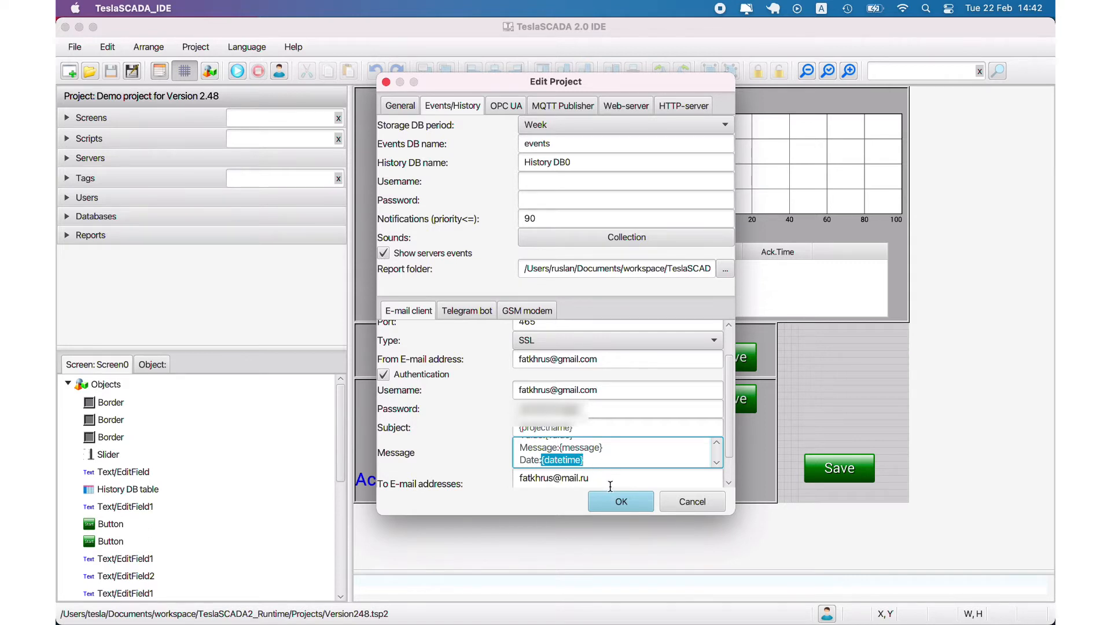
pyautogui.scroll(-3, 610, 486)
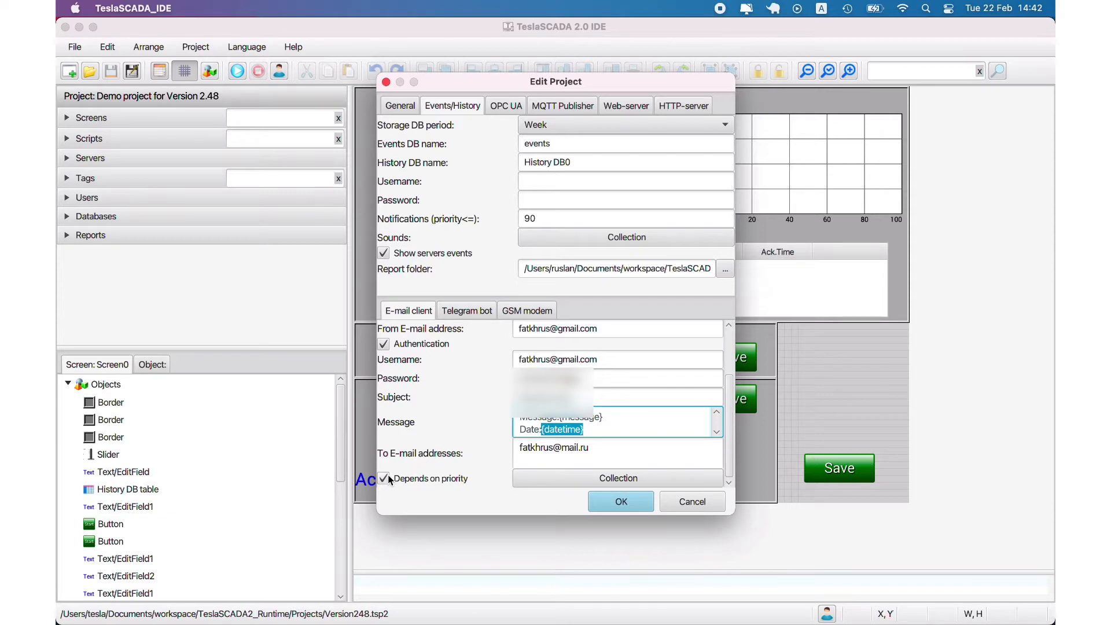
# Inspect the Alarms recipient group: priorities 0 to 100 and its recipient address
pyautogui.click(574, 483)
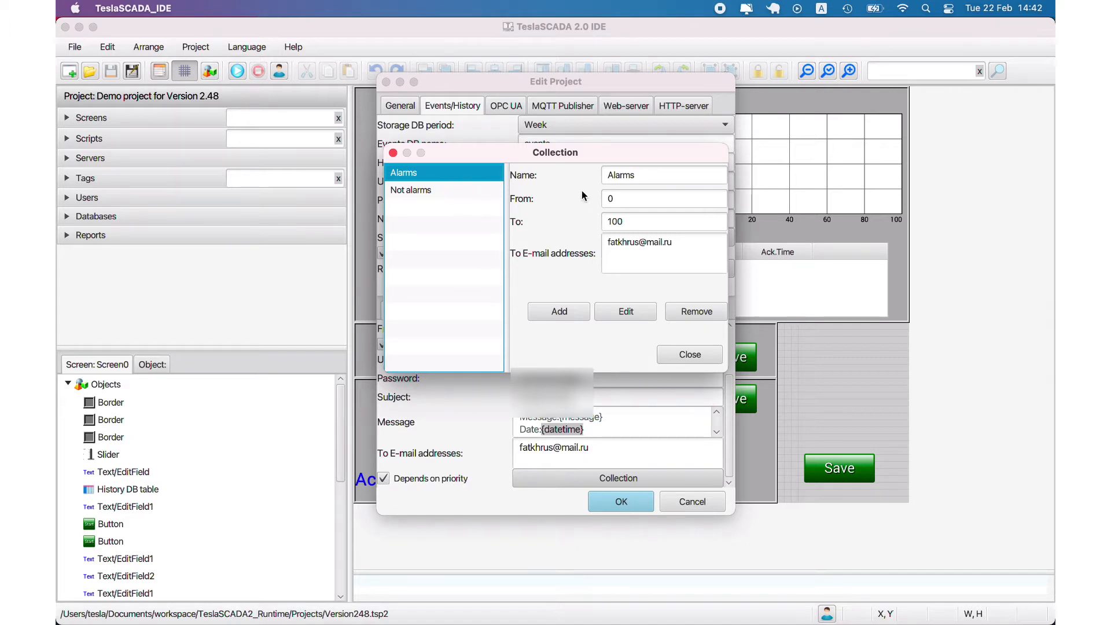
pyautogui.click(641, 203)
pyautogui.moveTo(642, 203); pyautogui.dragTo(565, 197)
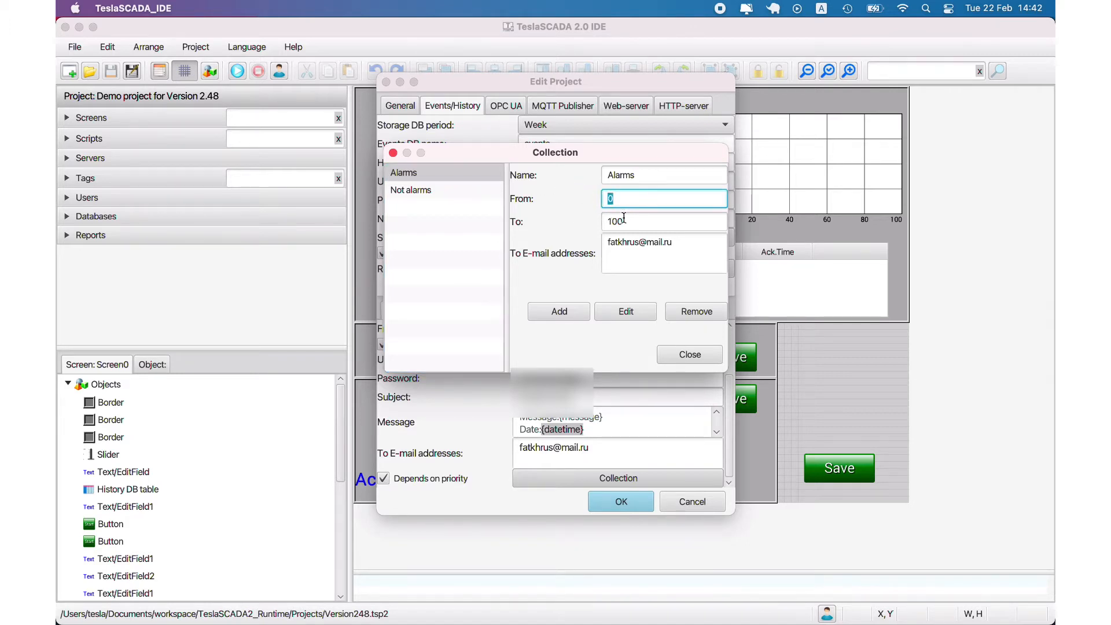
pyautogui.moveTo(639, 220); pyautogui.dragTo(556, 222)
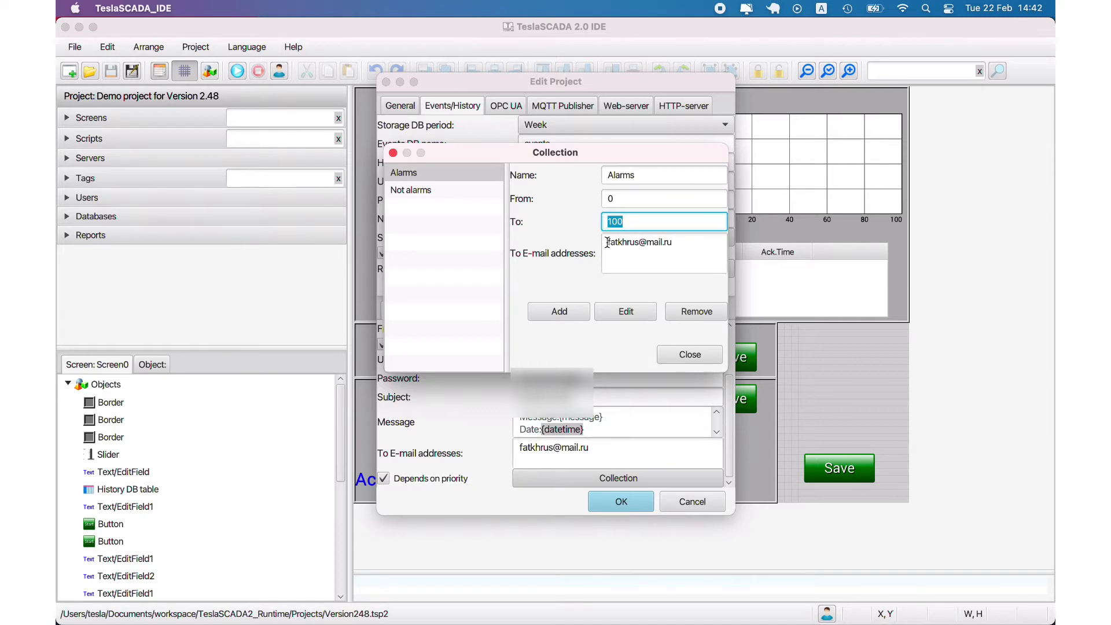
pyautogui.moveTo(608, 241); pyautogui.dragTo(684, 241)
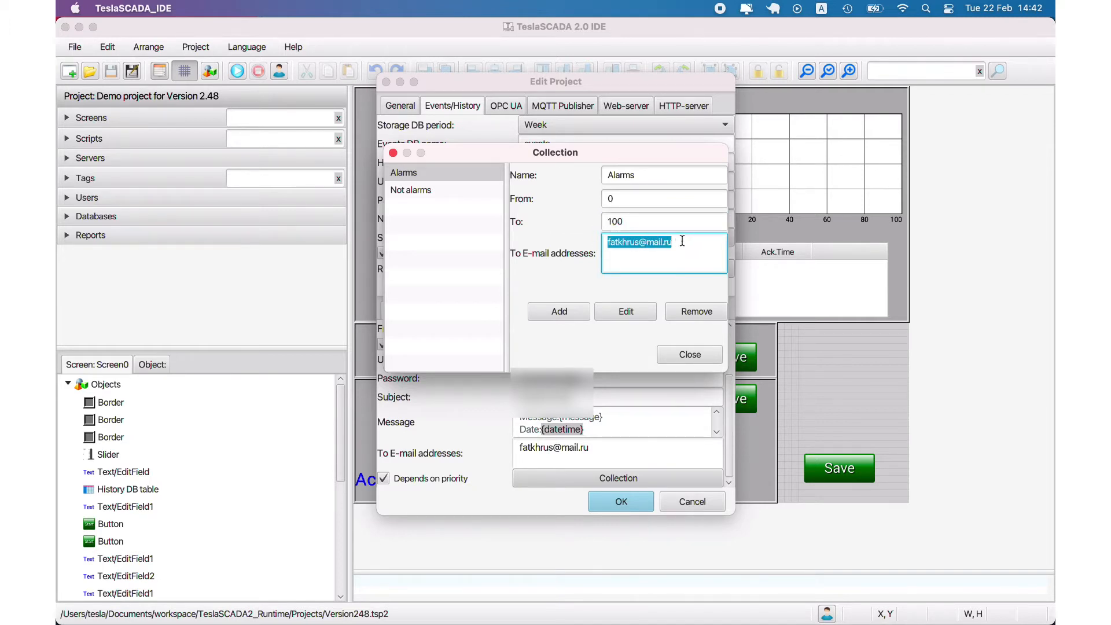
# Review the Not alarms group (up to priority 1000) and its recipient, then show Telegram bot settings
pyautogui.click(438, 190)
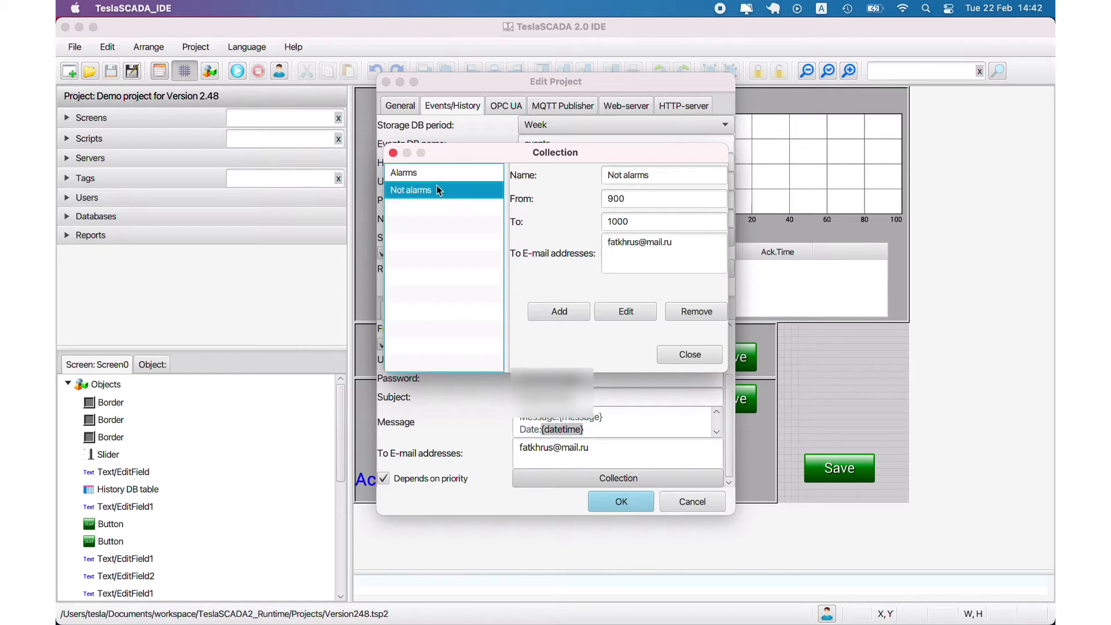
pyautogui.click(678, 180)
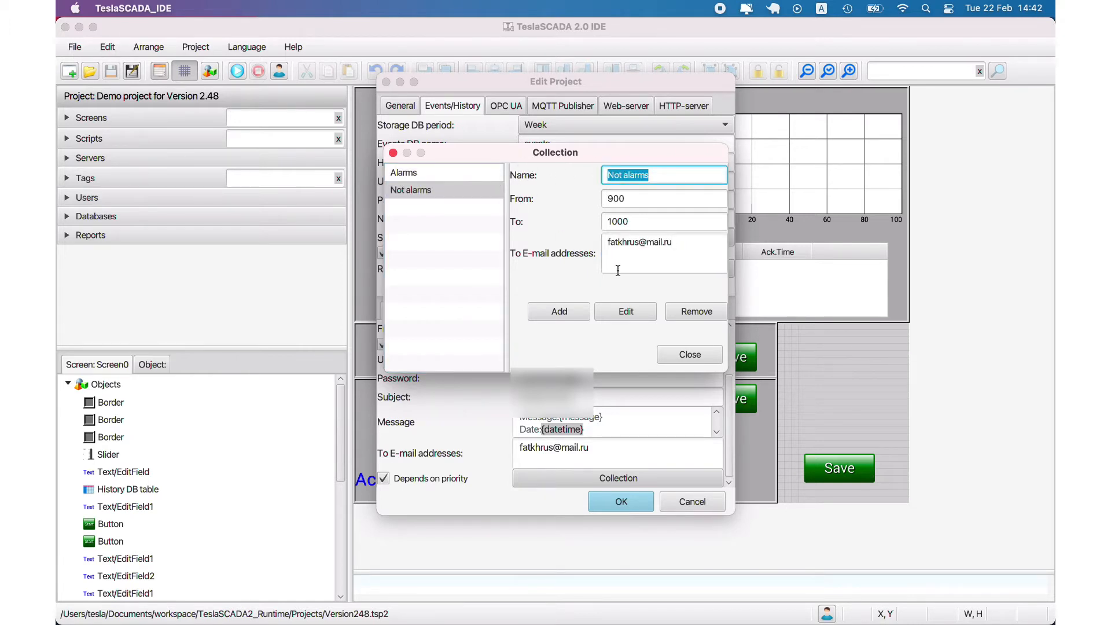
pyautogui.moveTo(607, 247); pyautogui.dragTo(681, 243)
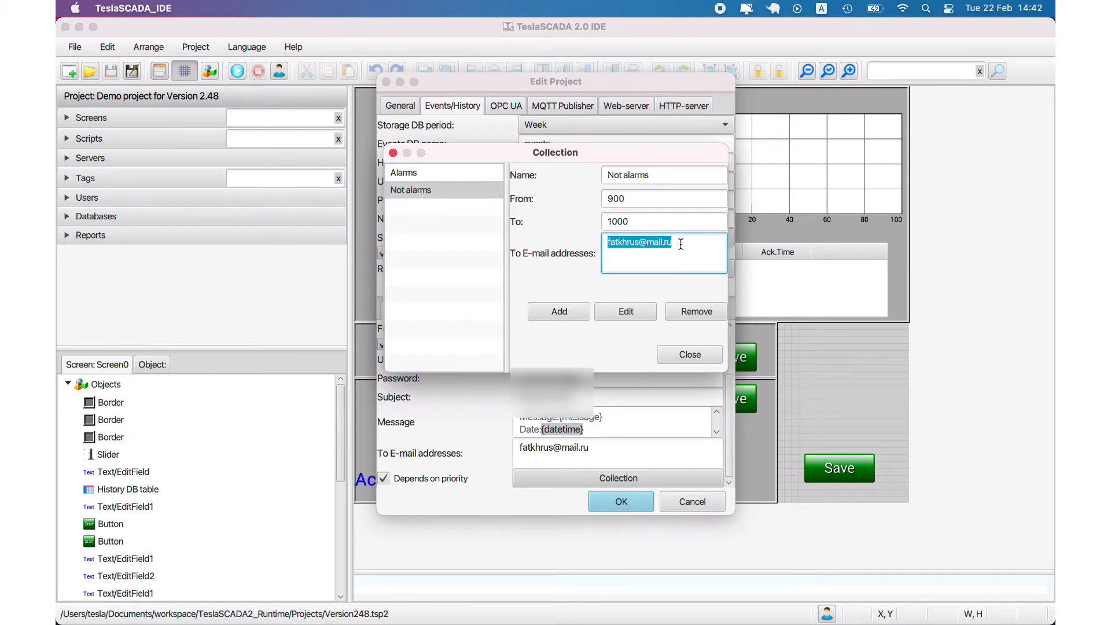
pyautogui.click(638, 227)
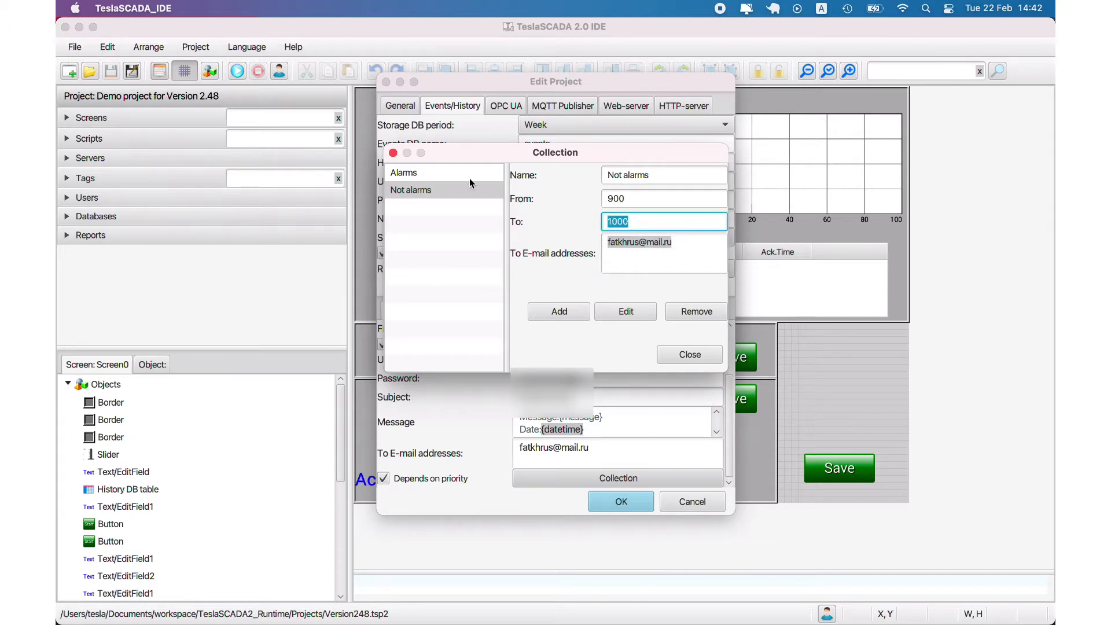
pyautogui.click(439, 172)
pyautogui.click(430, 191)
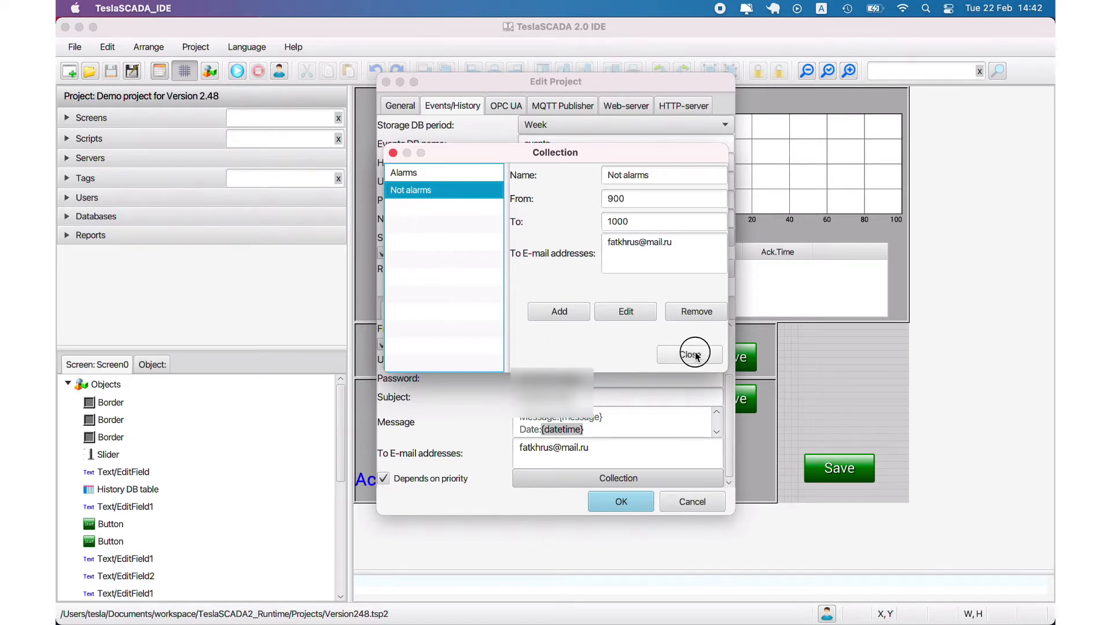
pyautogui.click(674, 363)
pyautogui.click(463, 311)
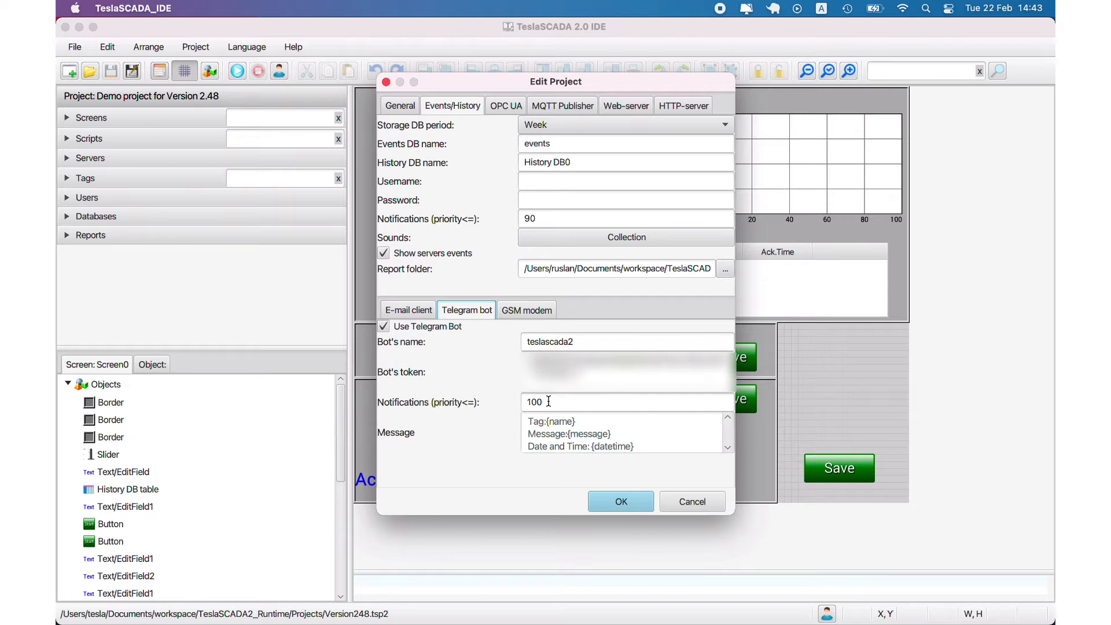
# Compare the Telegram priority limit 100 with the notification limit 90 and review the message placeholders
pyautogui.moveTo(548, 401); pyautogui.dragTo(506, 402)
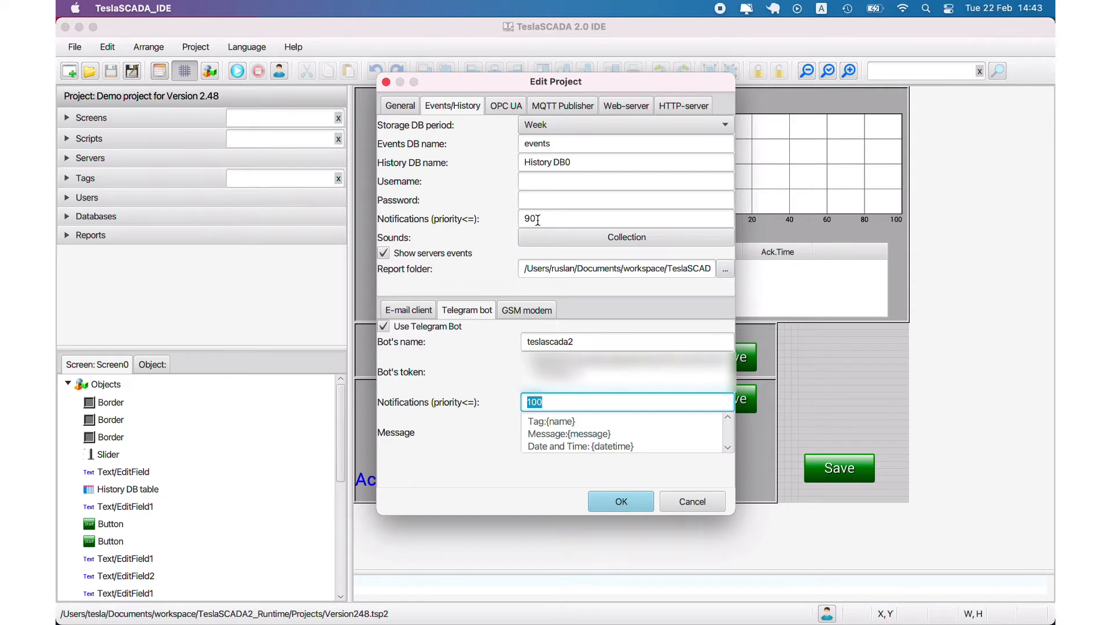
pyautogui.moveTo(538, 220); pyautogui.dragTo(497, 219)
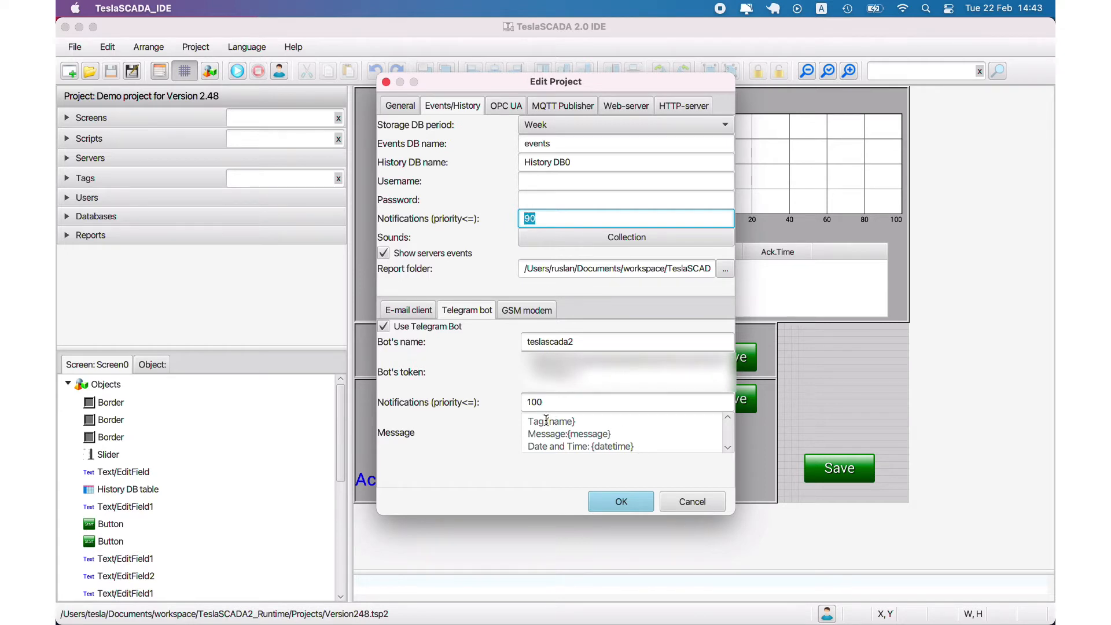
pyautogui.moveTo(547, 421); pyautogui.dragTo(646, 444)
pyautogui.scroll(-1, 608, 438)
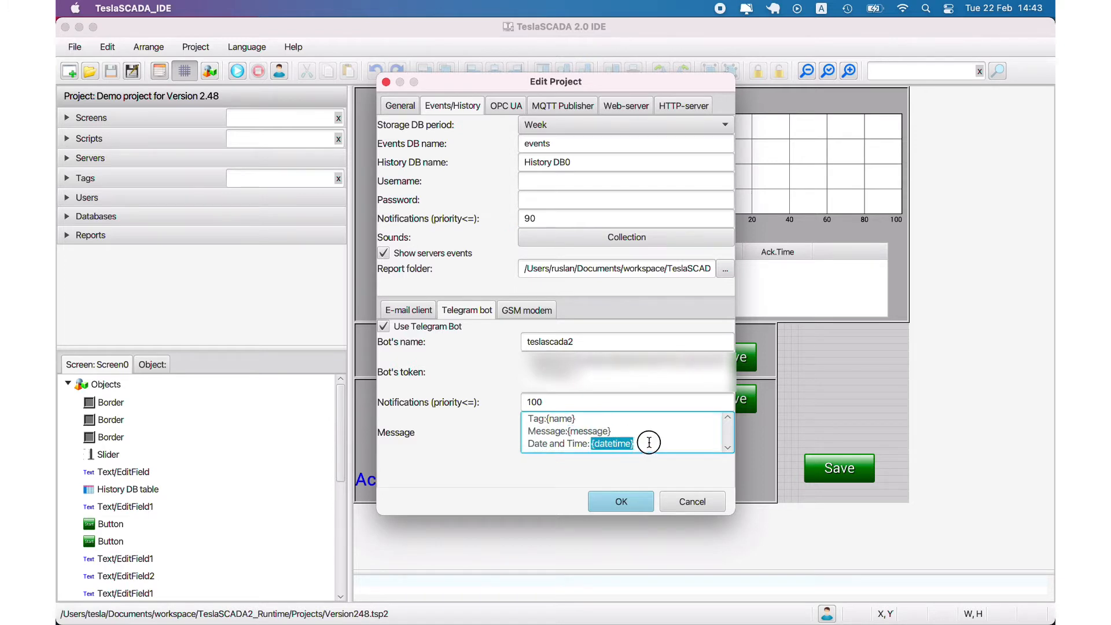
pyautogui.click(537, 309)
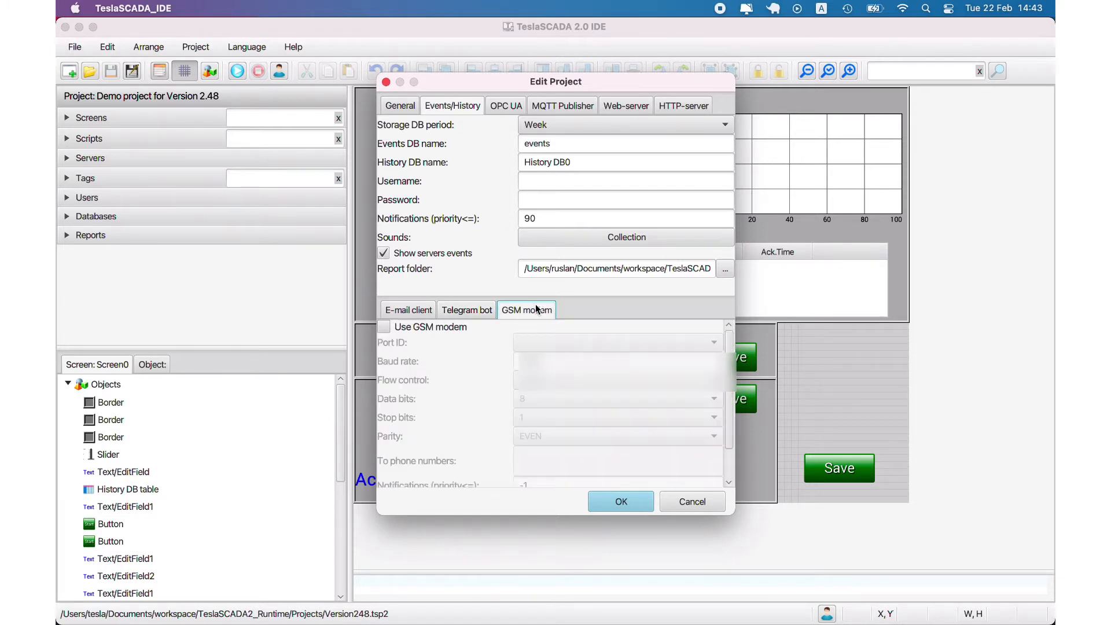
# Briefly enable the GSM modem to inspect priority -1 and the message field, then disable and cancel
pyautogui.click(383, 326)
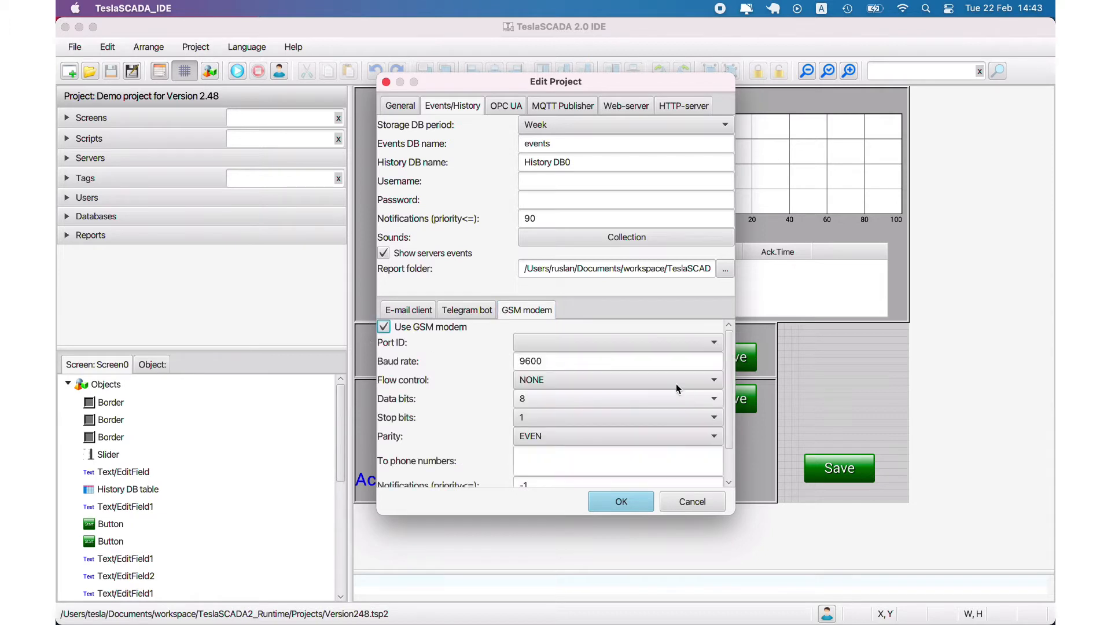
pyautogui.moveTo(728, 426); pyautogui.dragTo(727, 464)
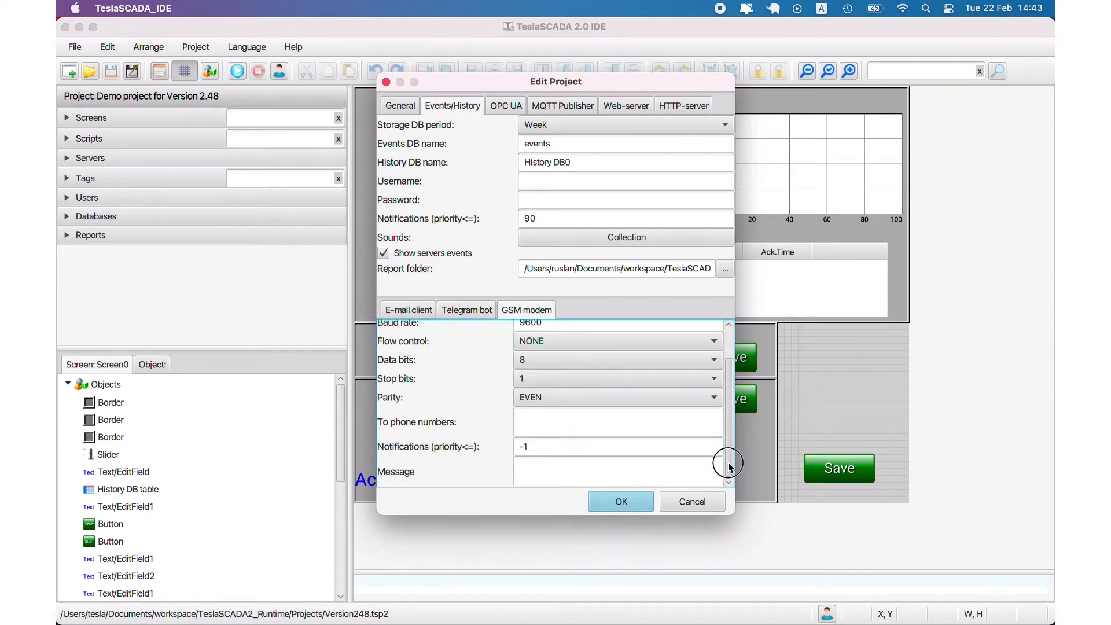
pyautogui.doubleClick(519, 446)
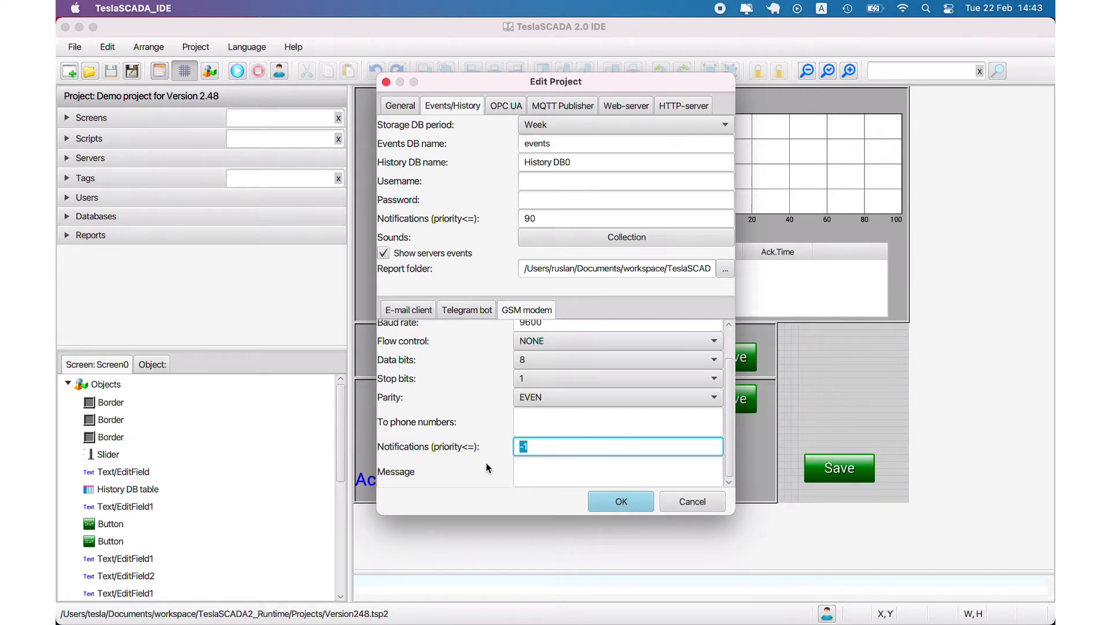
pyautogui.click(530, 462)
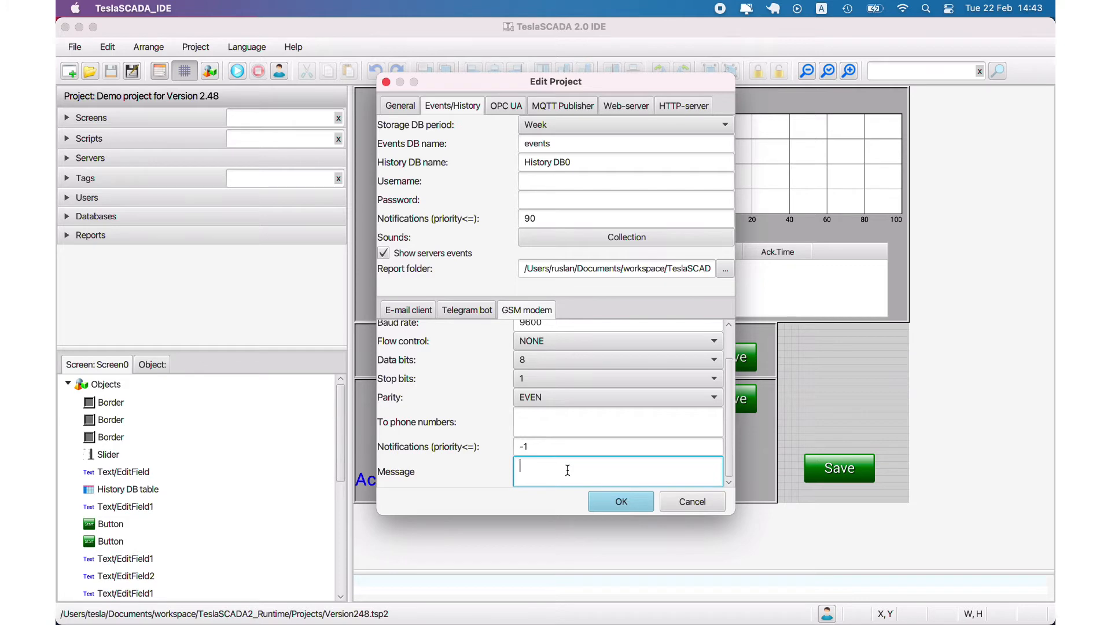
pyautogui.scroll(3, 518, 396)
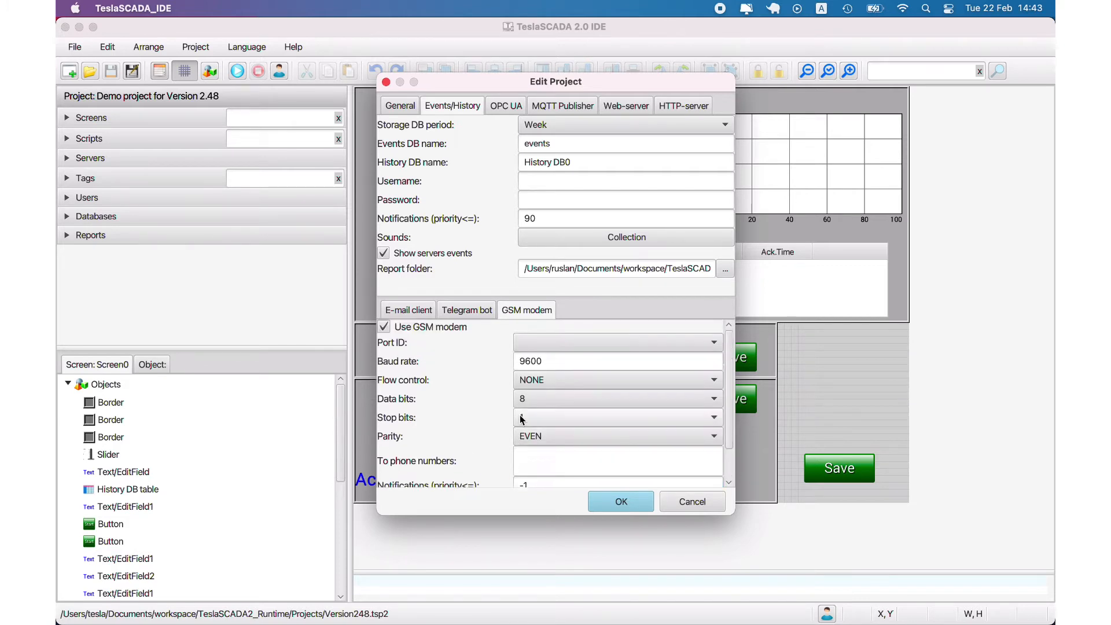
pyautogui.click(384, 328)
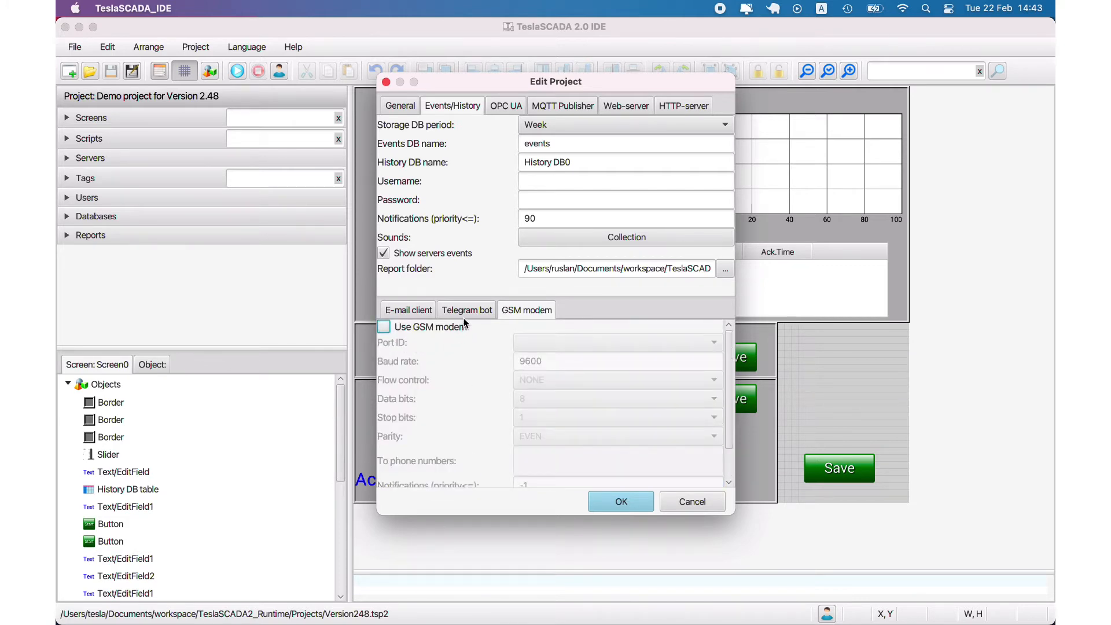
pyautogui.click(671, 501)
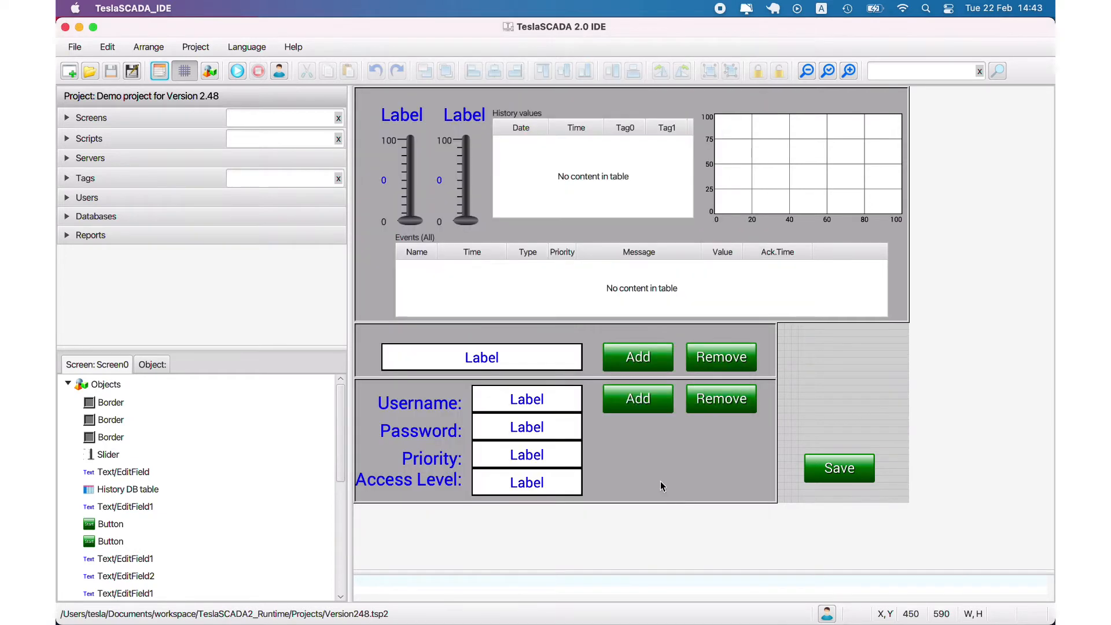
# Run the project in Runtime, raise Tag0 to 100 to fire its HiHi alarm, and acknowledge it
pyautogui.moveTo(745, 596)
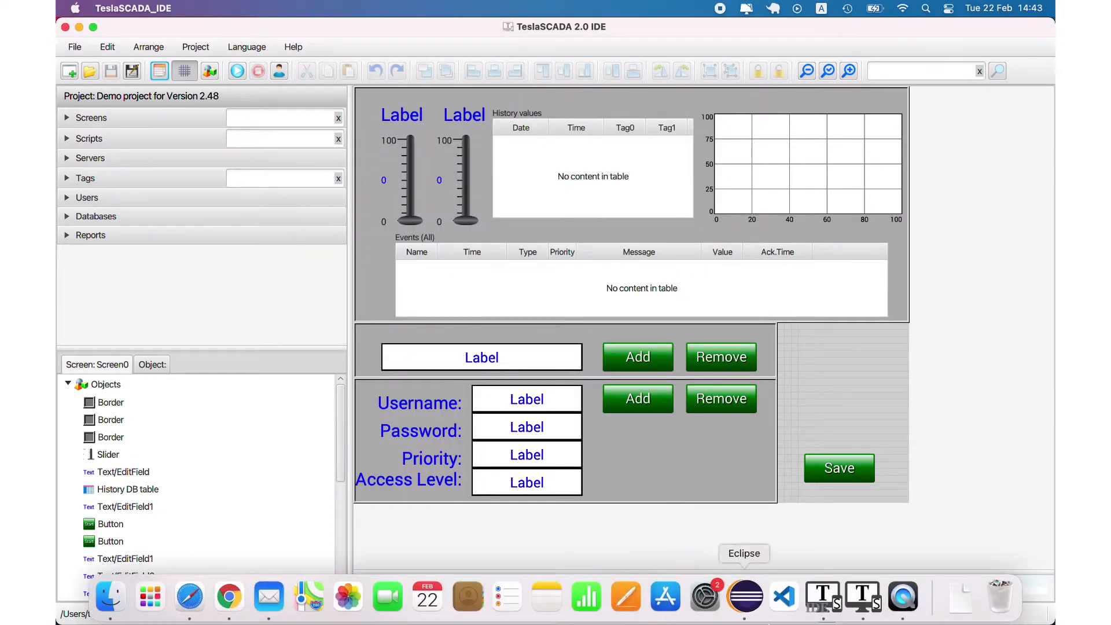
pyautogui.click(861, 609)
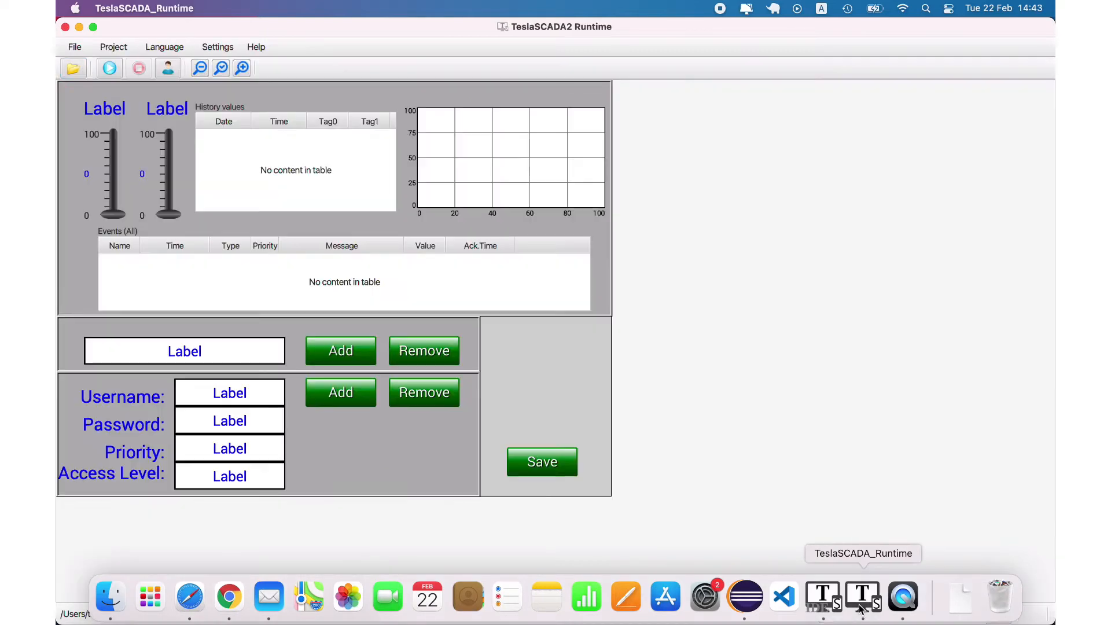
pyautogui.click(105, 74)
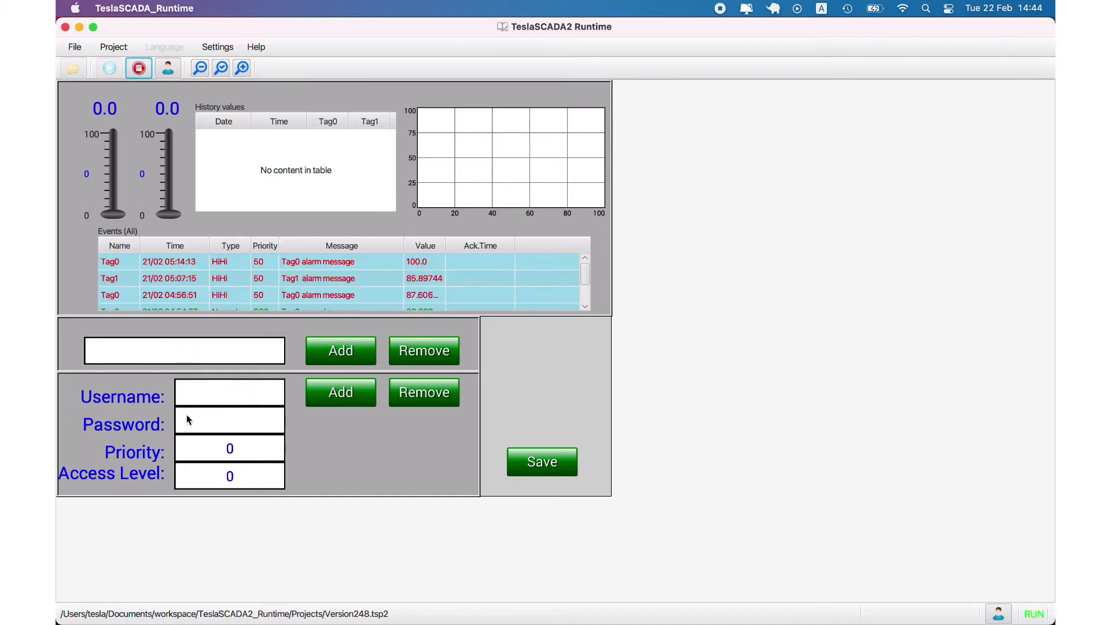
pyautogui.moveTo(115, 215); pyautogui.dragTo(117, 134)
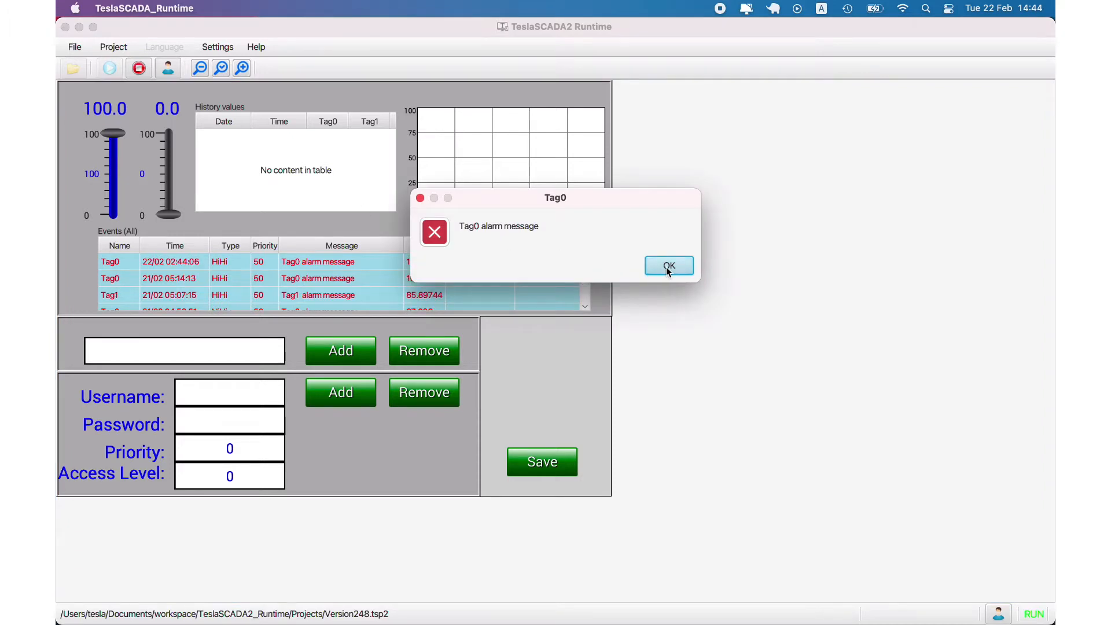
pyautogui.click(663, 266)
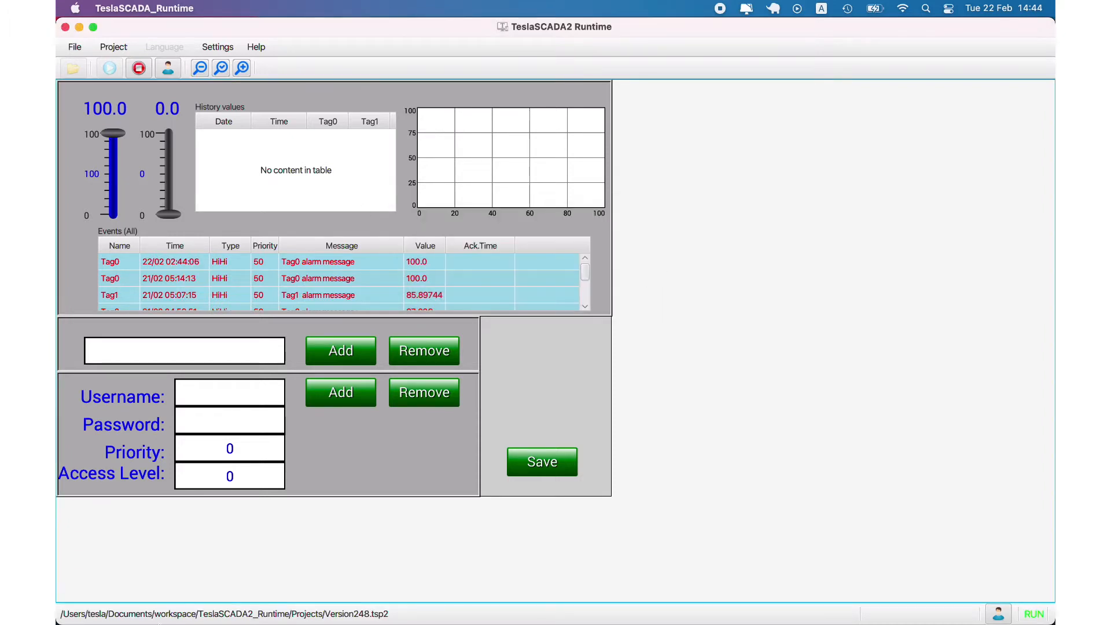
pyautogui.moveTo(174, 617)
pyautogui.click(221, 606)
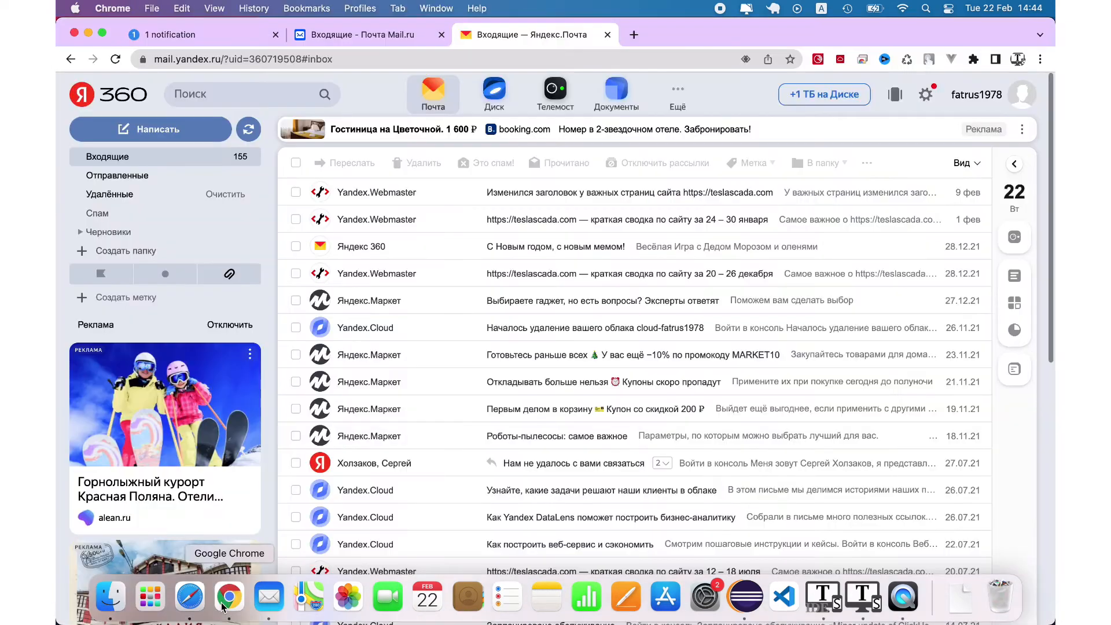
# Check the Tag0 alarm dated 14:44:06 in Telegram Web, then open Tag0's properties in the IDE
pyautogui.click(201, 32)
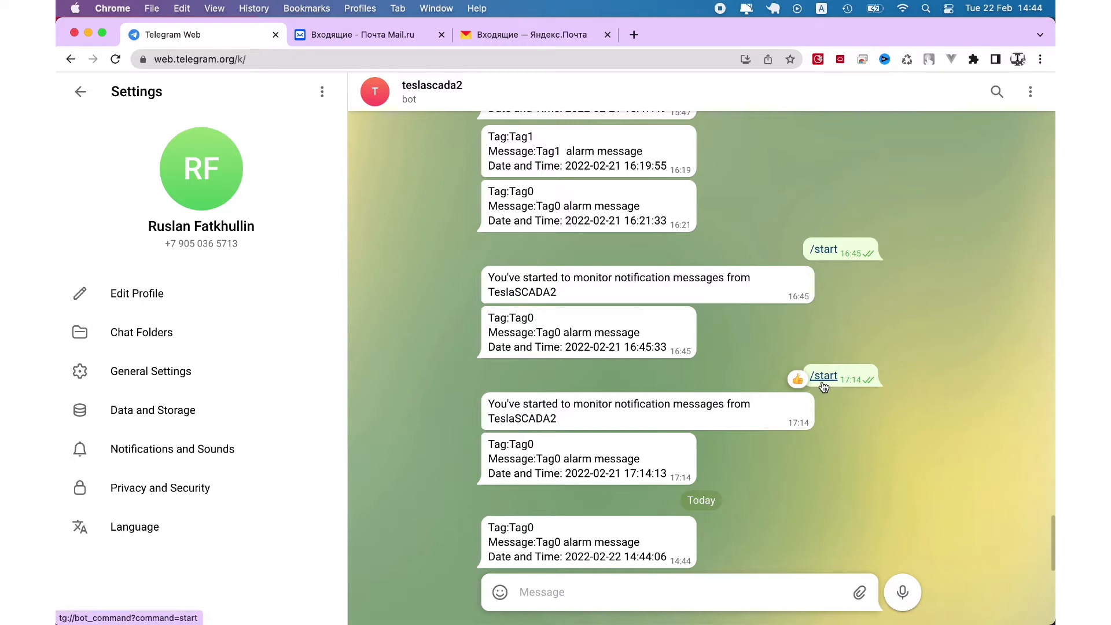
pyautogui.moveTo(491, 527); pyautogui.dragTo(637, 546)
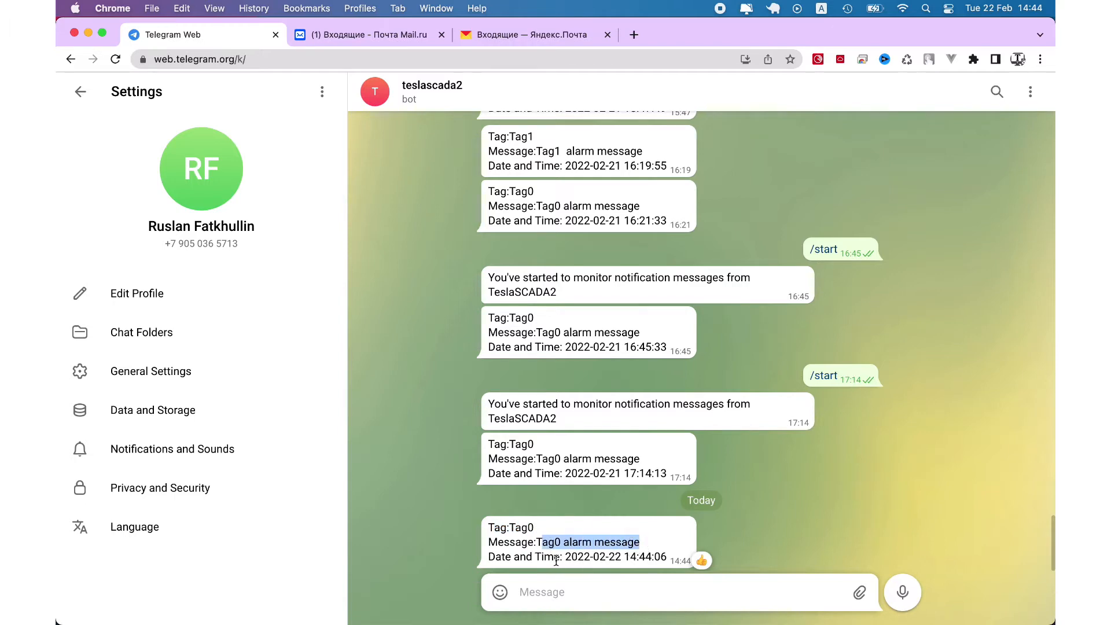
pyautogui.click(822, 599)
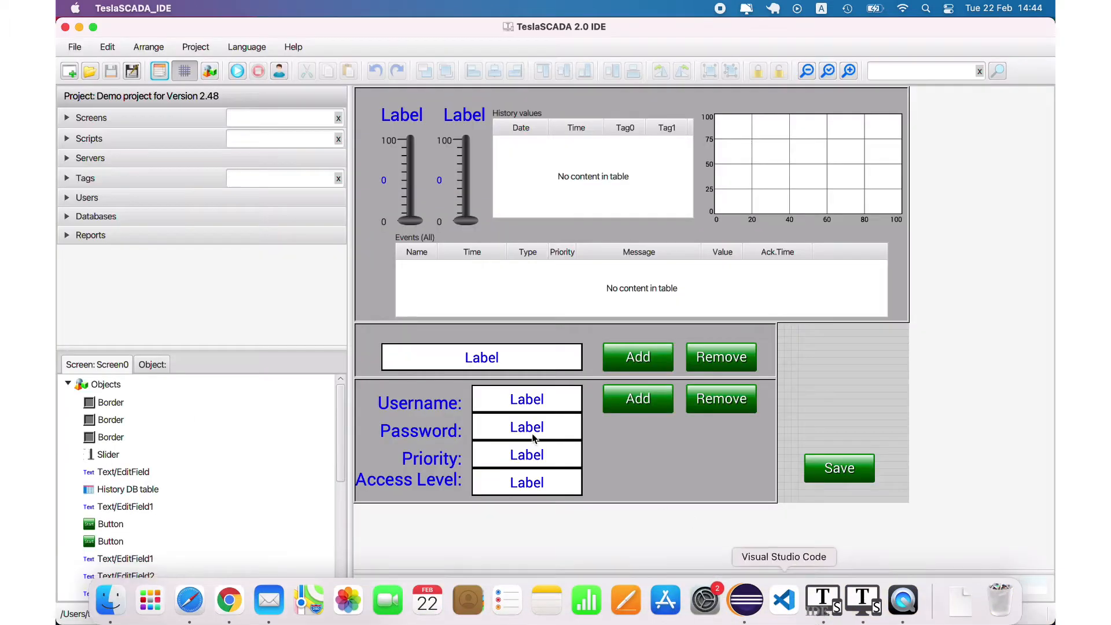
pyautogui.click(85, 178)
pyautogui.click(83, 216)
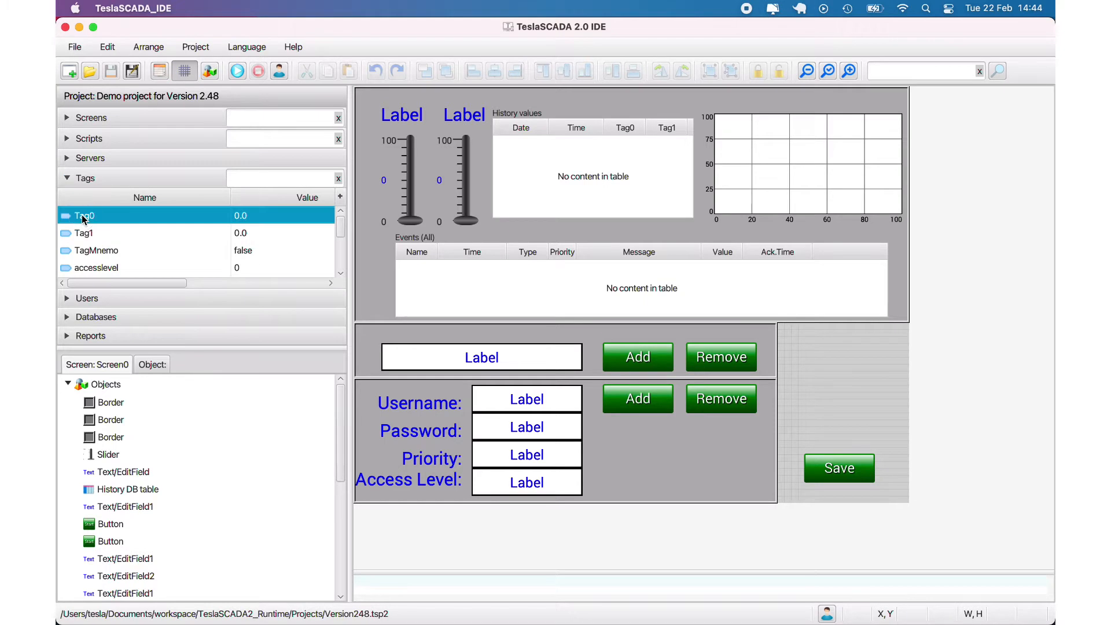
pyautogui.doubleClick(83, 217)
# Compare Tag0's HiHi alarm message template with the Telegram alarm's text and timestamp
pyautogui.click(513, 101)
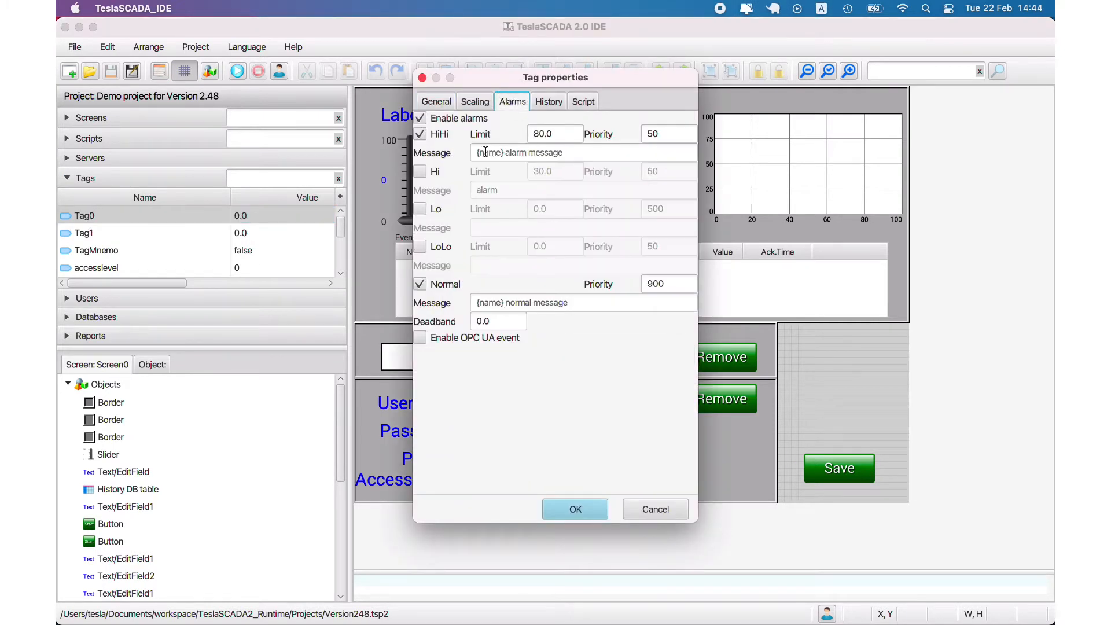
pyautogui.moveTo(485, 152); pyautogui.dragTo(588, 152)
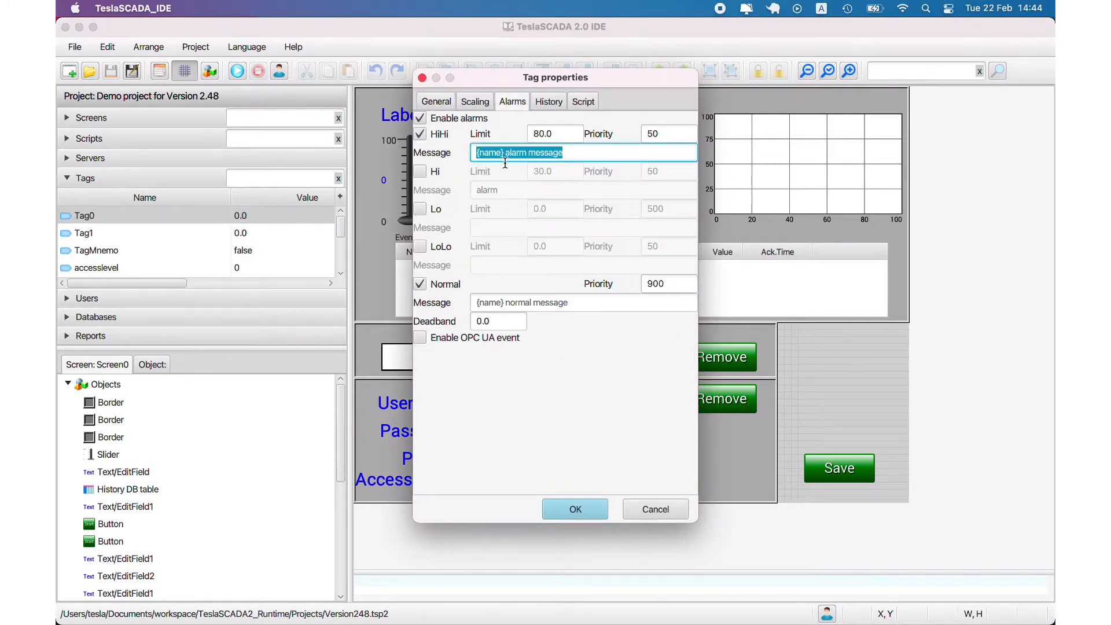
pyautogui.click(476, 152)
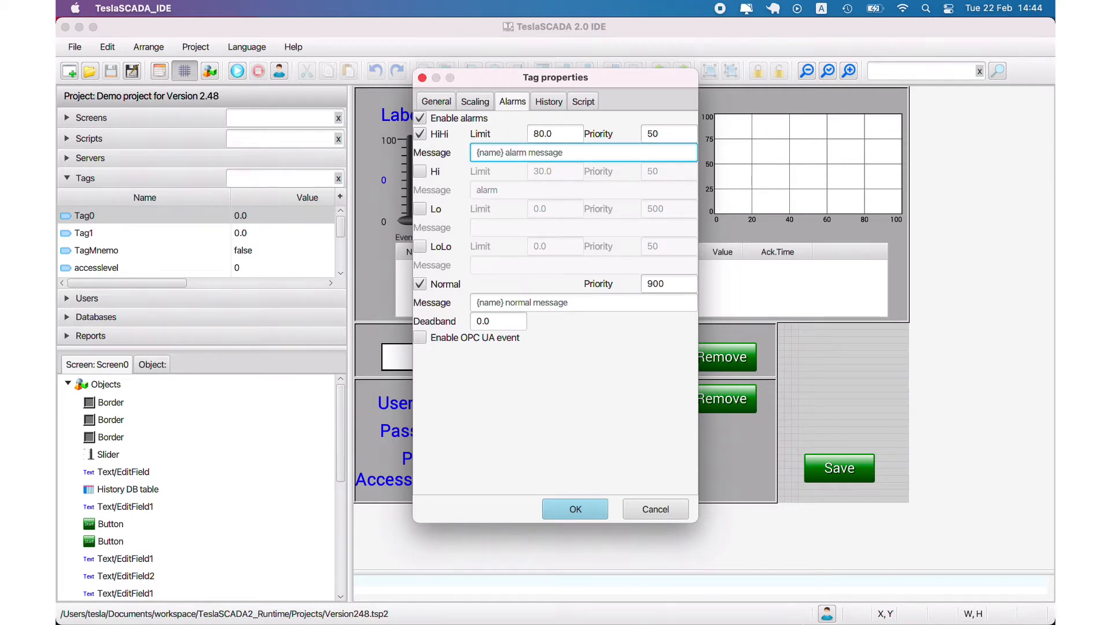
pyautogui.click(229, 596)
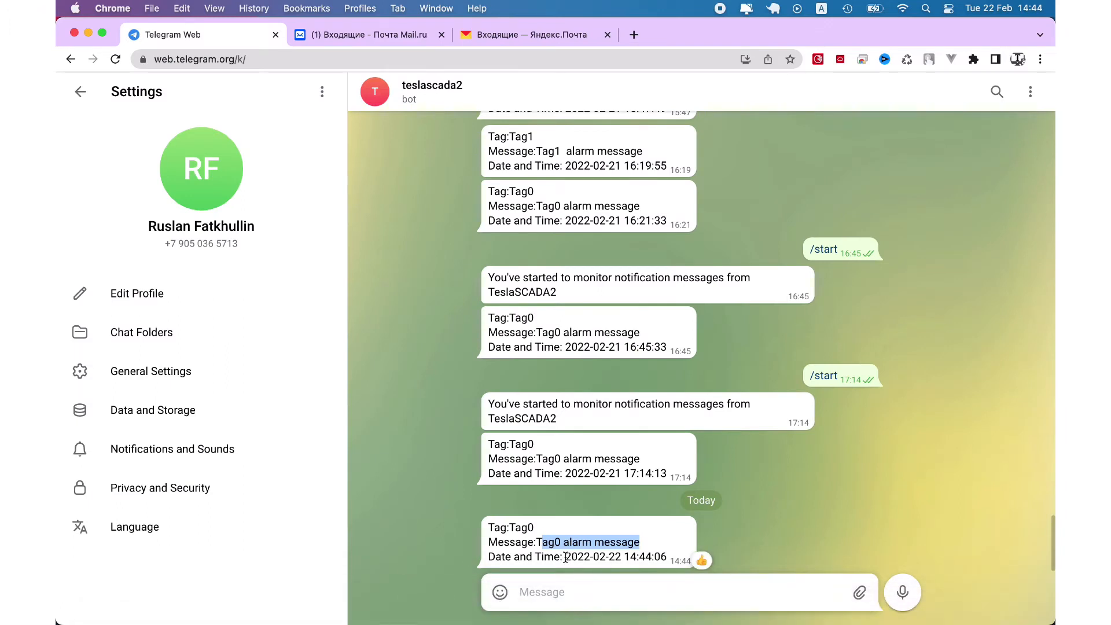
pyautogui.moveTo(566, 556); pyautogui.dragTo(669, 560)
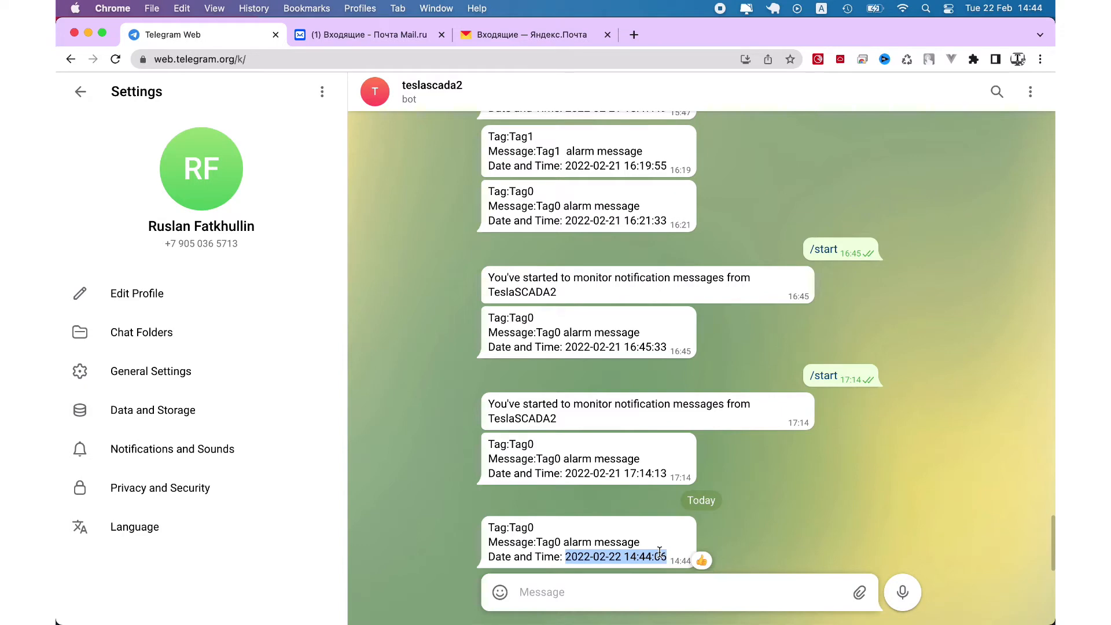
pyautogui.click(362, 34)
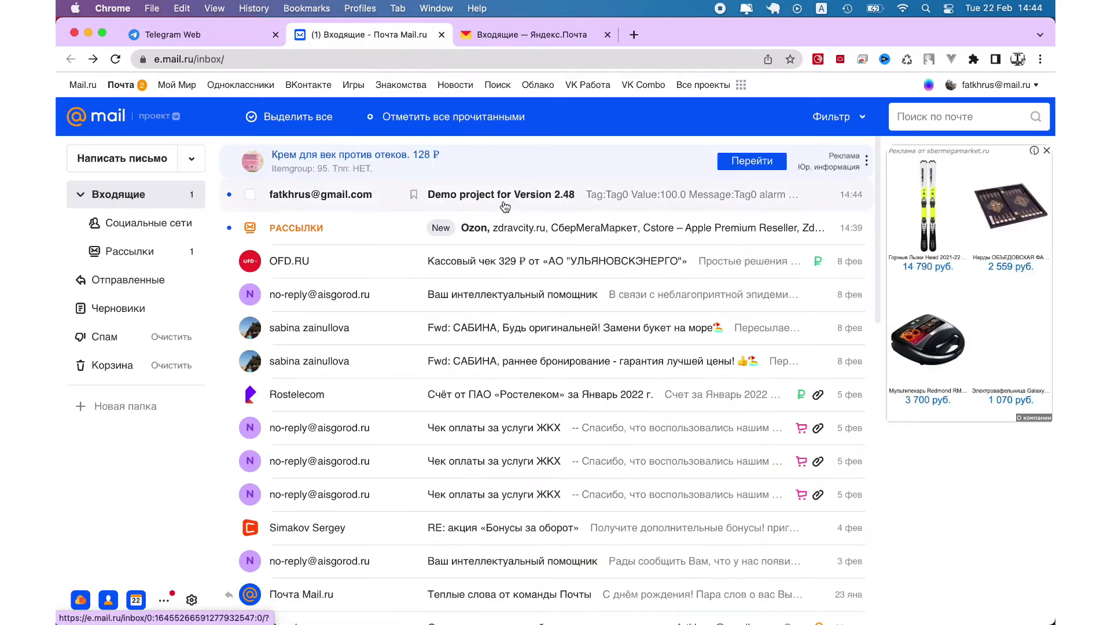
# Open the 'Demo project for Version 2.48' alarm e-mail and highlight its subject, Tag0, value 100.0 and date
pyautogui.click(506, 206)
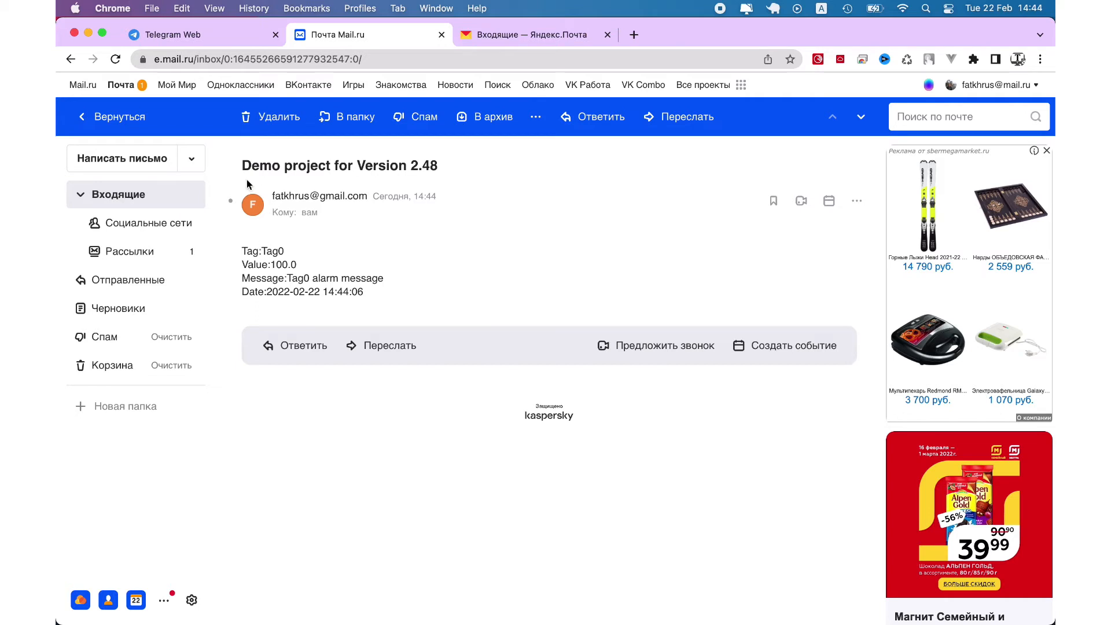
pyautogui.moveTo(241, 163); pyautogui.dragTo(292, 162)
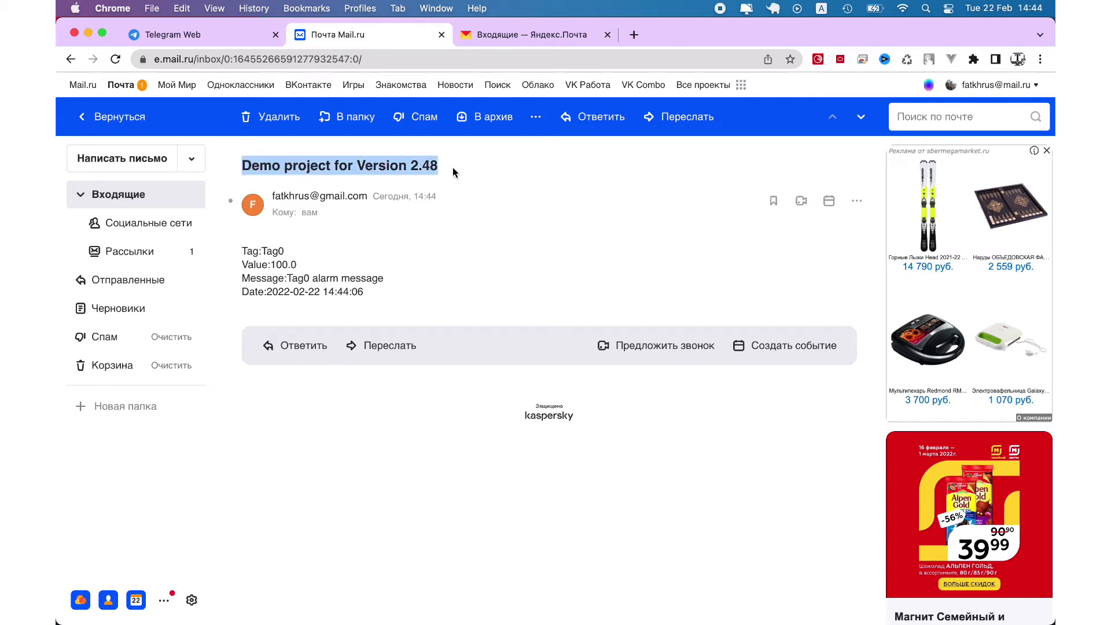
pyautogui.moveTo(457, 173); pyautogui.dragTo(231, 181)
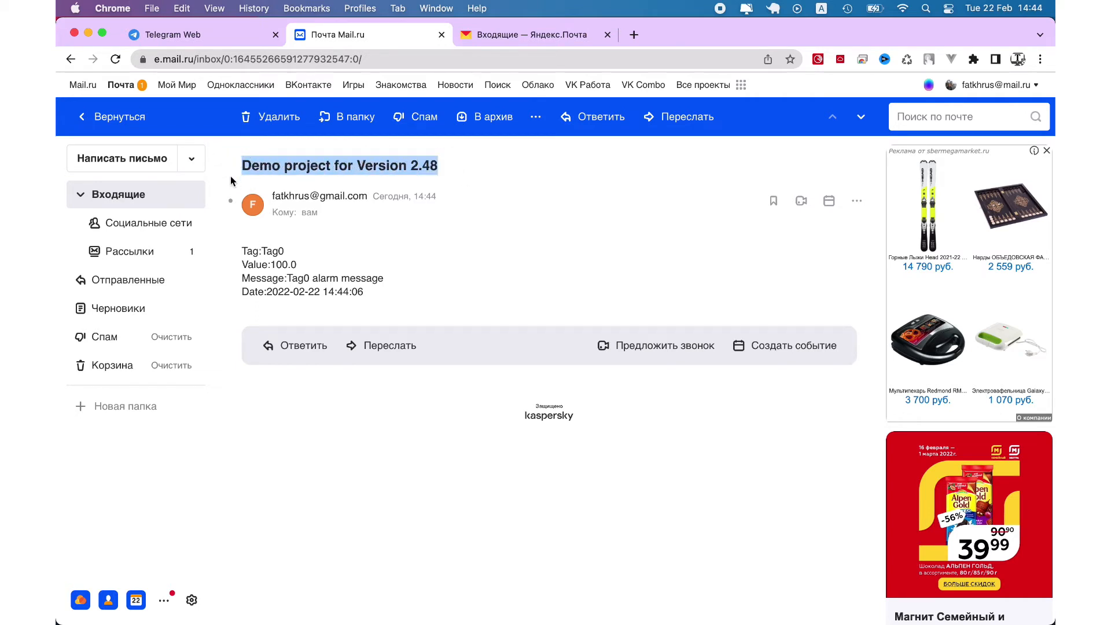
pyautogui.doubleClick(272, 250)
pyautogui.moveTo(273, 261); pyautogui.dragTo(442, 281)
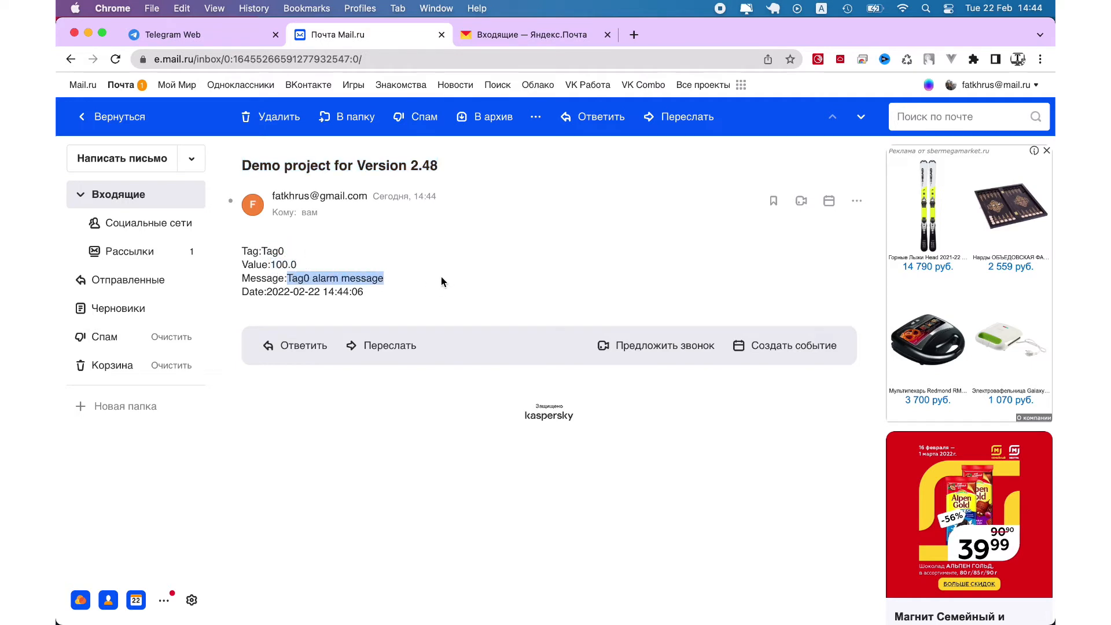
pyautogui.moveTo(363, 292); pyautogui.dragTo(242, 279)
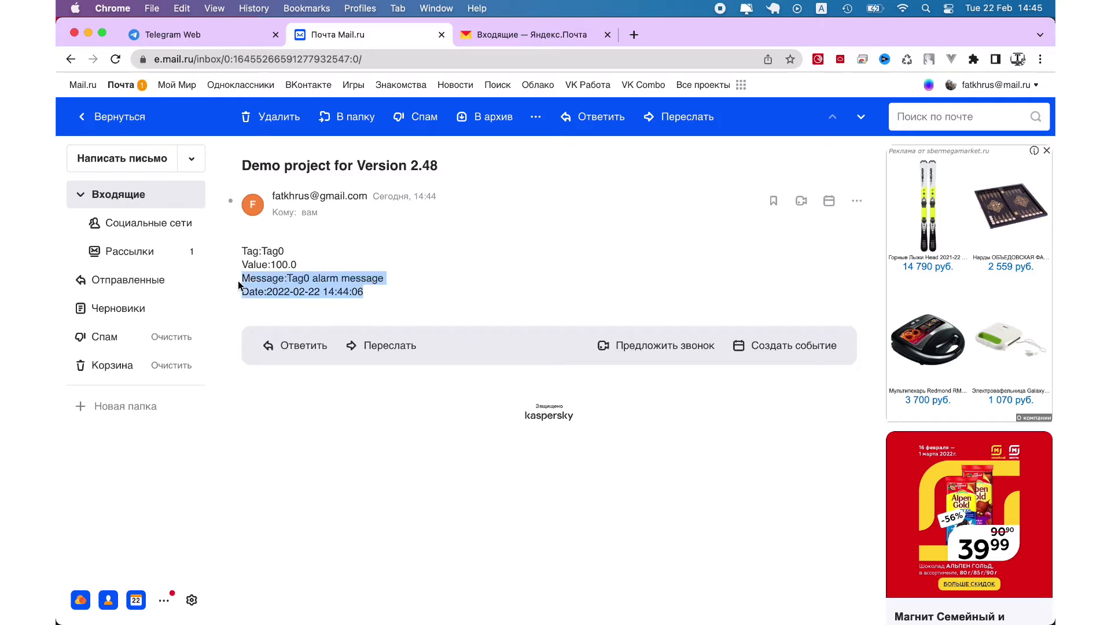
pyautogui.moveTo(626, 622)
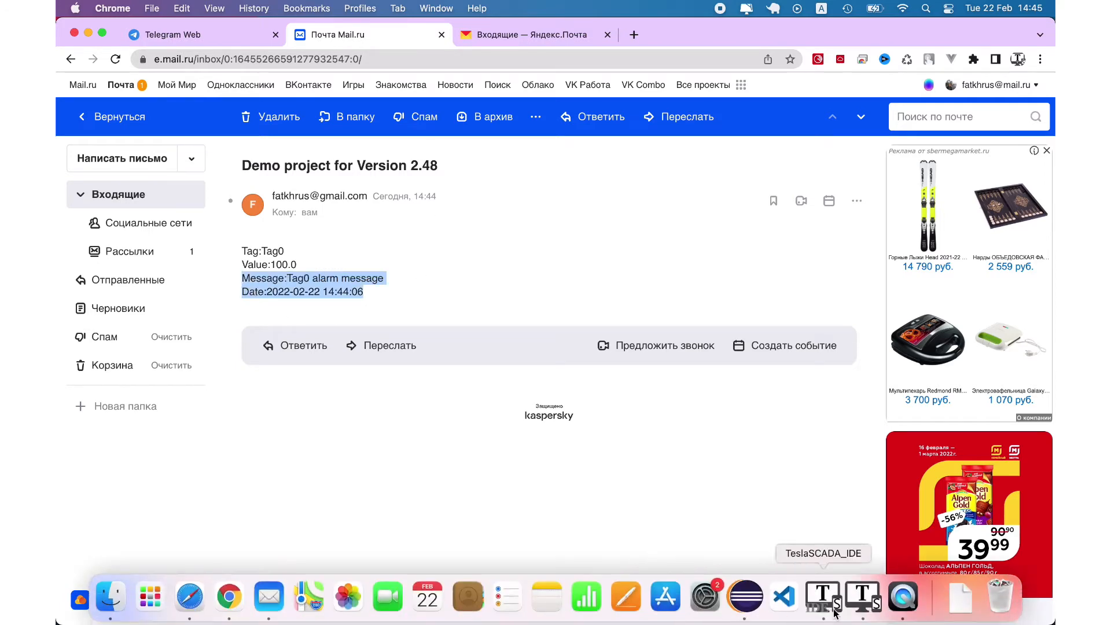
pyautogui.click(828, 602)
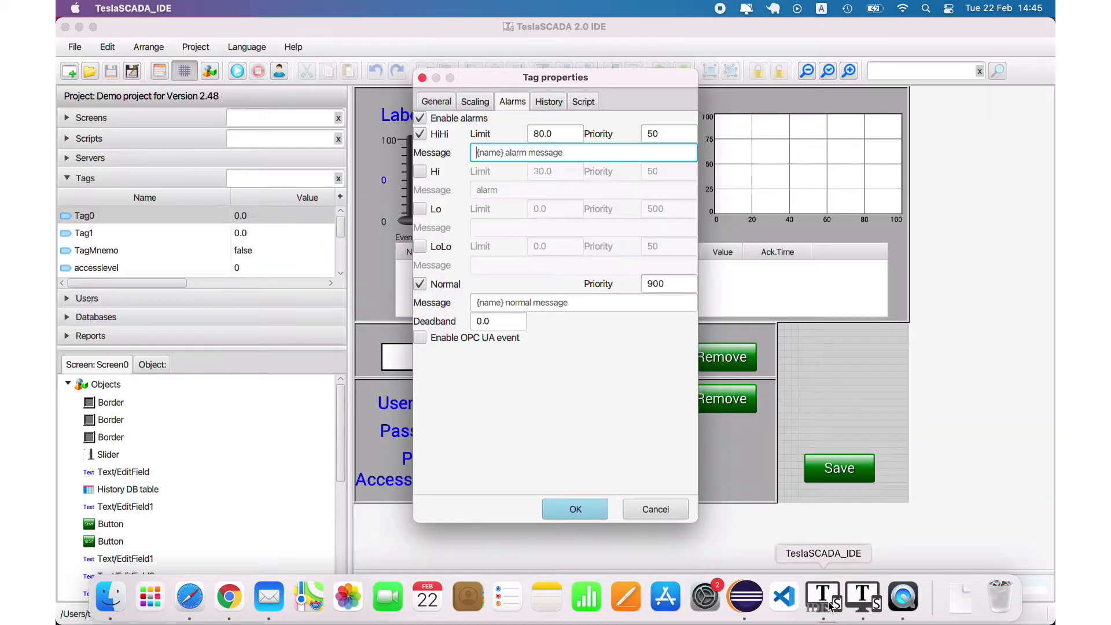
# Close Tag0's properties and open the addemail script to show its addemailtorange call
pyautogui.click(634, 505)
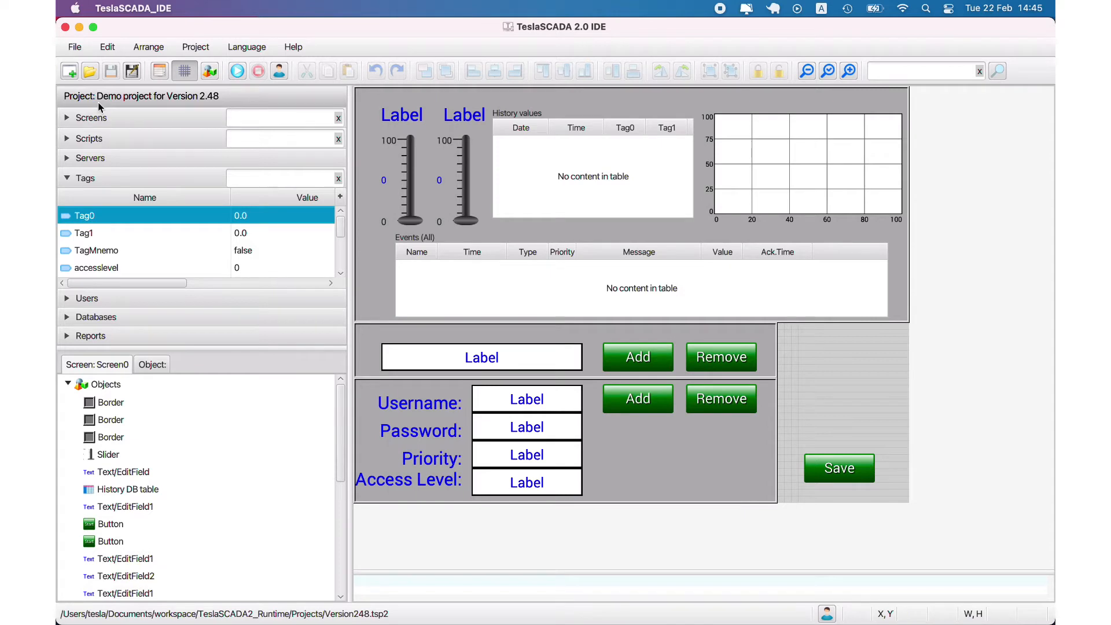
pyautogui.click(68, 140)
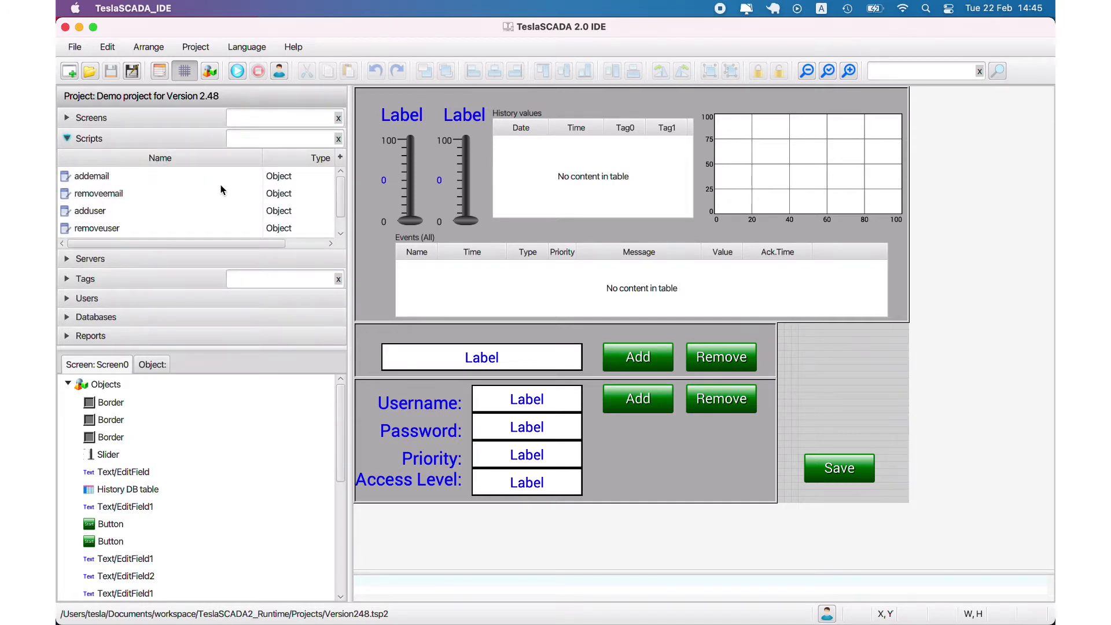
pyautogui.doubleClick(97, 177)
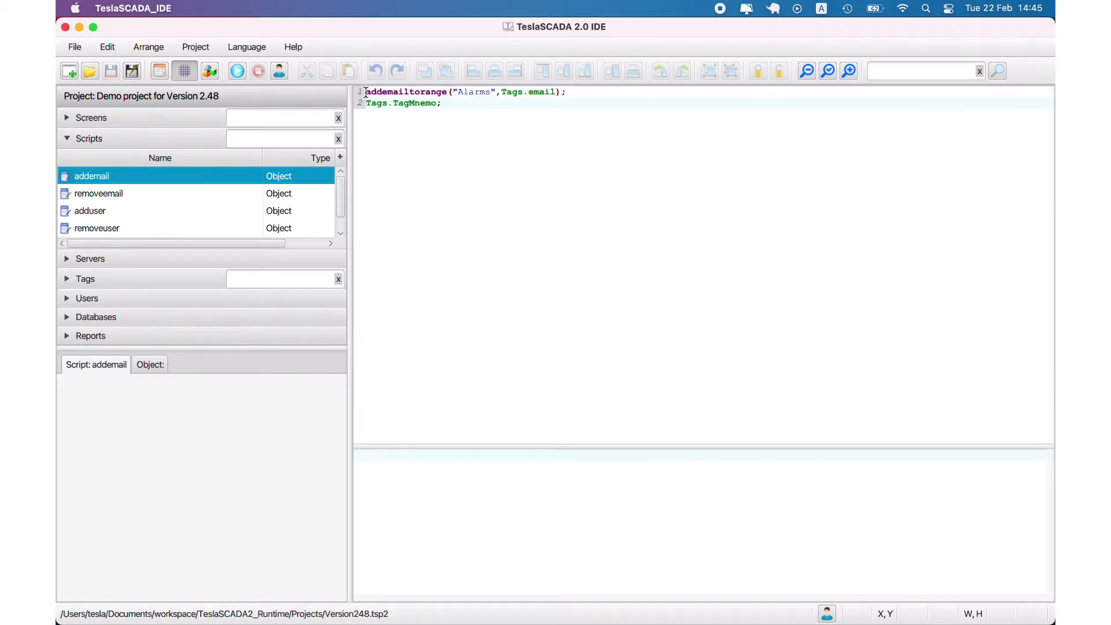
pyautogui.moveTo(367, 93); pyautogui.dragTo(446, 96)
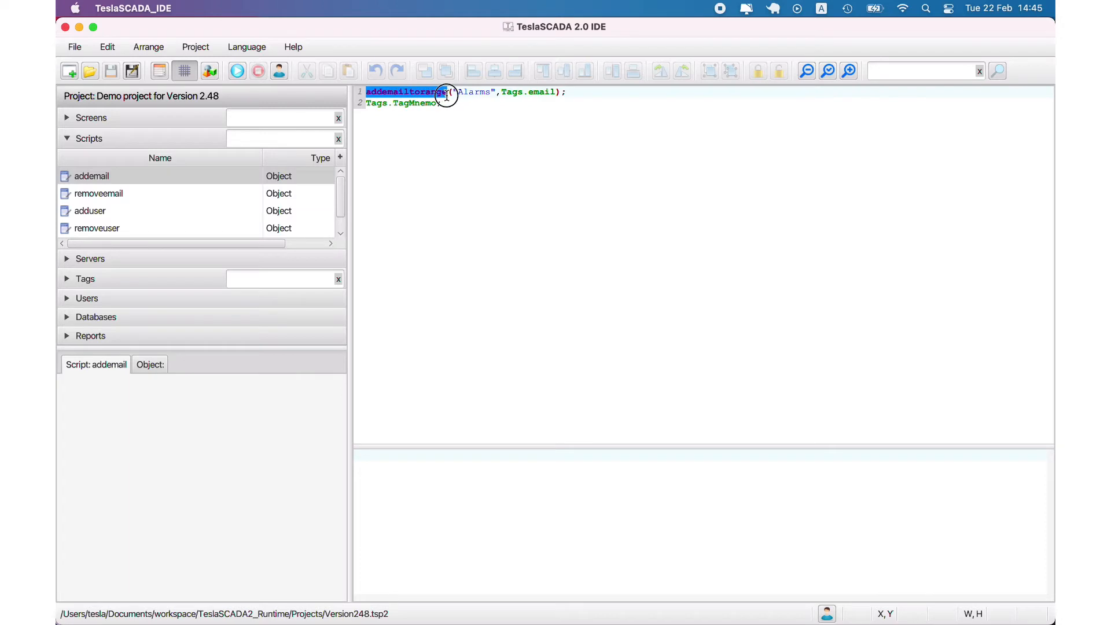
pyautogui.click(160, 72)
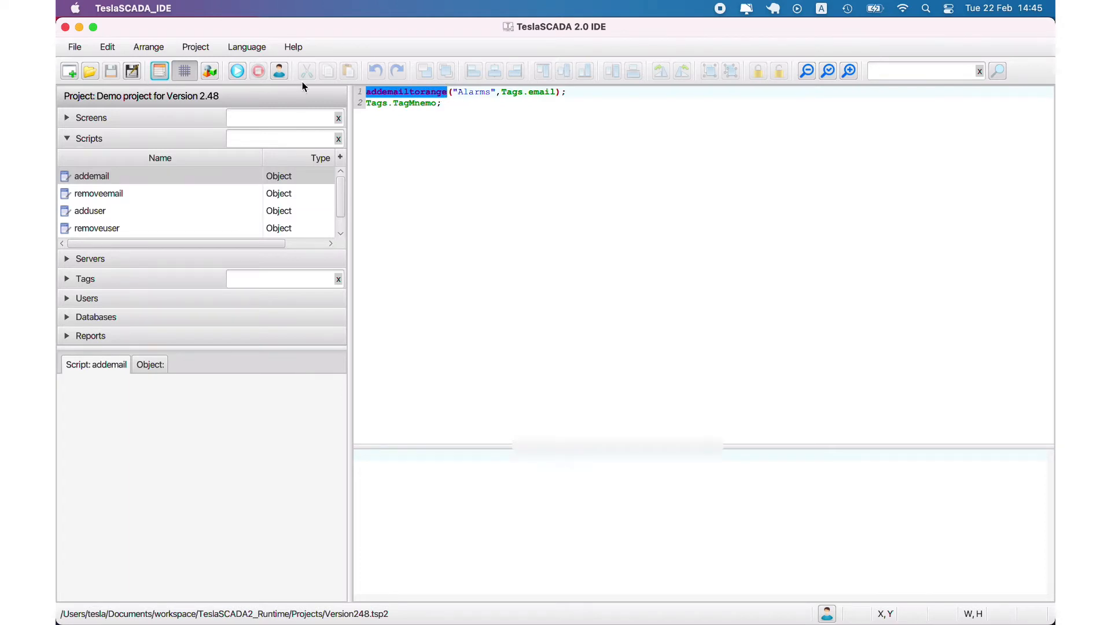
pyautogui.click(444, 107)
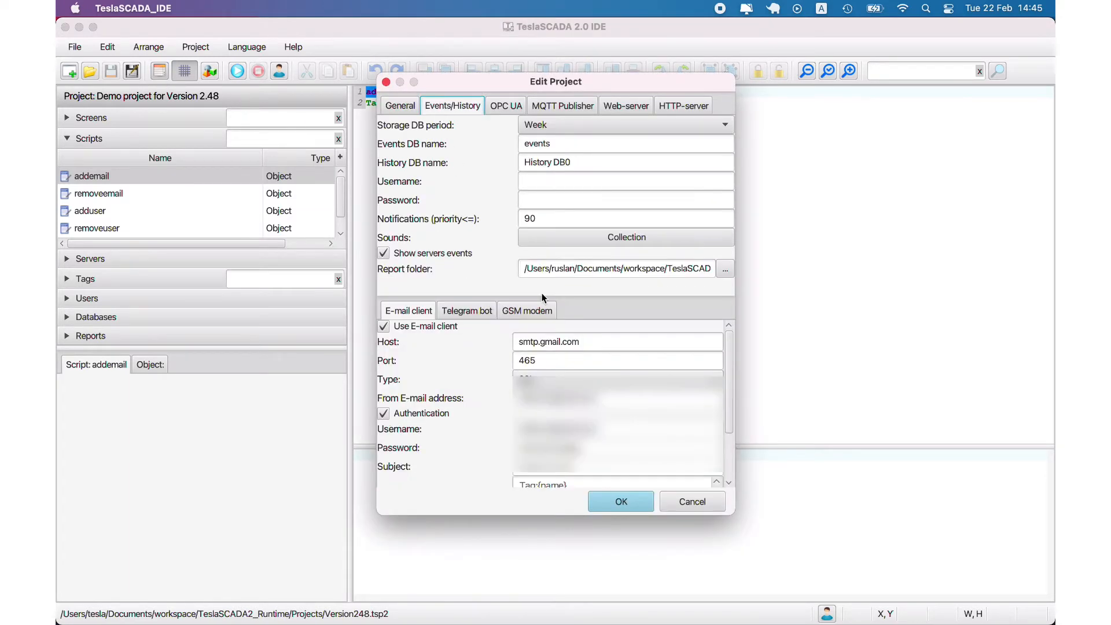
pyautogui.scroll(-4, 579, 440)
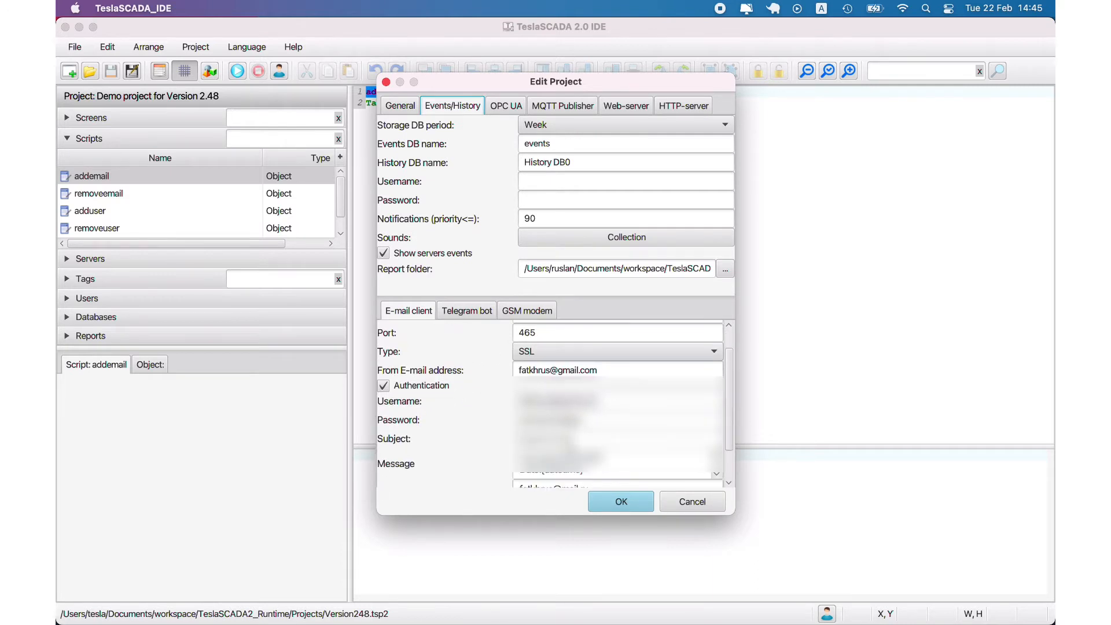
pyautogui.click(584, 485)
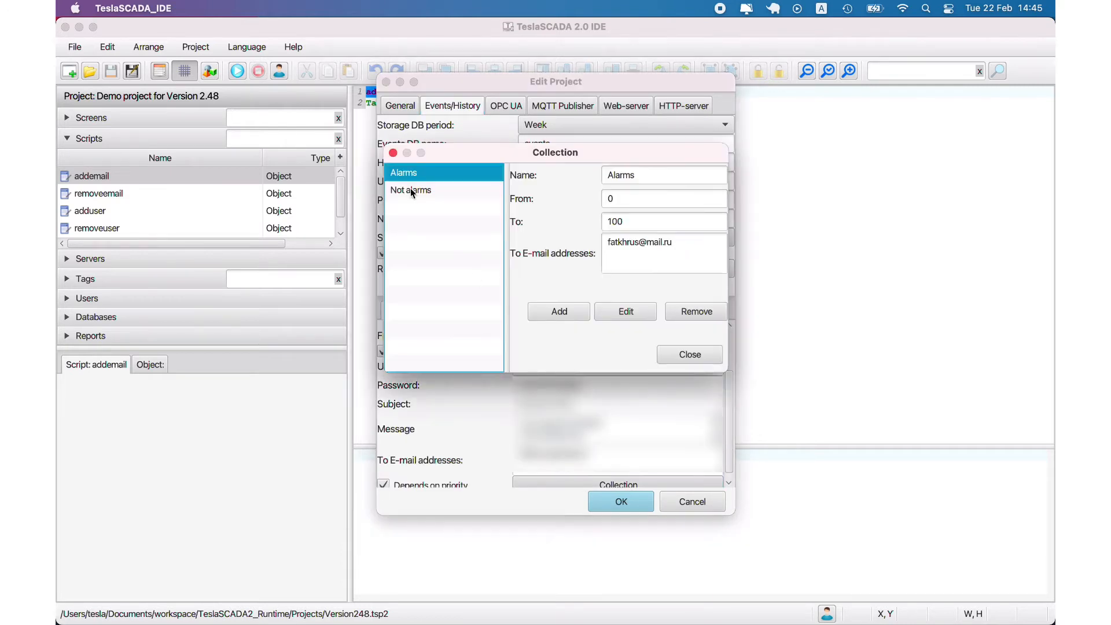
pyautogui.click(410, 189)
pyautogui.click(416, 173)
pyautogui.click(420, 191)
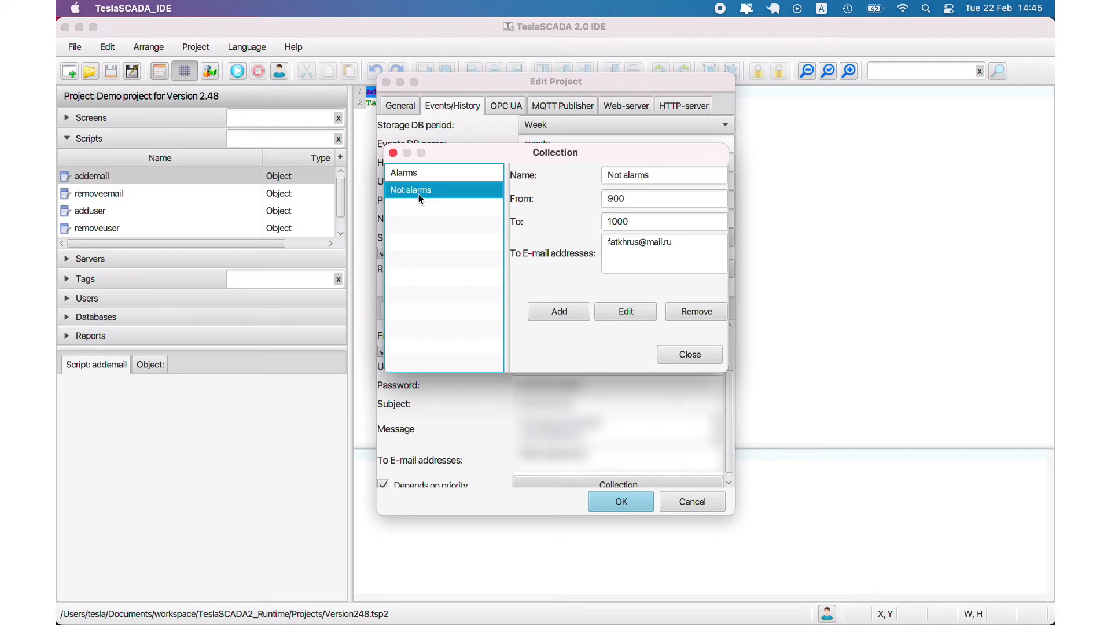
pyautogui.click(417, 172)
pyautogui.click(689, 355)
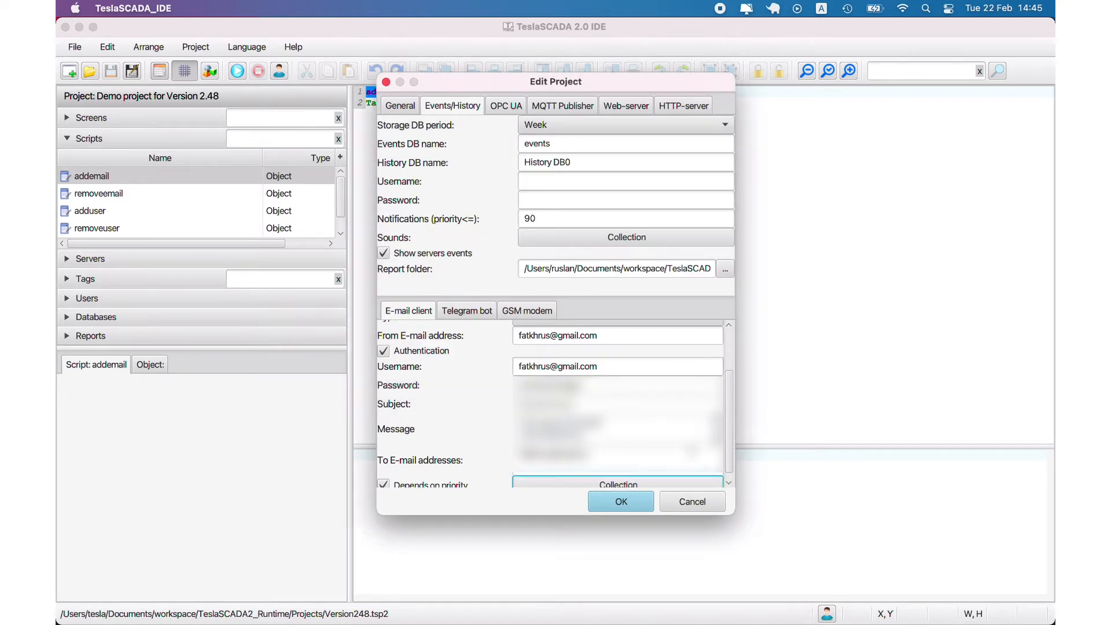
pyautogui.click(693, 498)
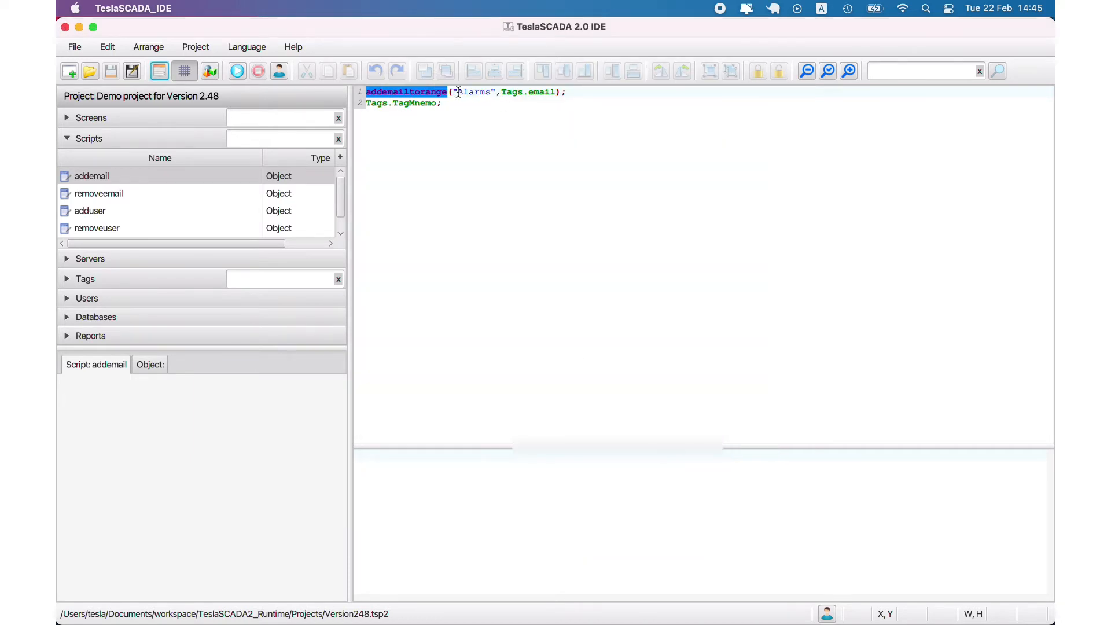
# Highlight the Alarms and Tags.email arguments, then view removeemail's removeemailfromrange call
pyautogui.moveTo(453, 93); pyautogui.dragTo(554, 97)
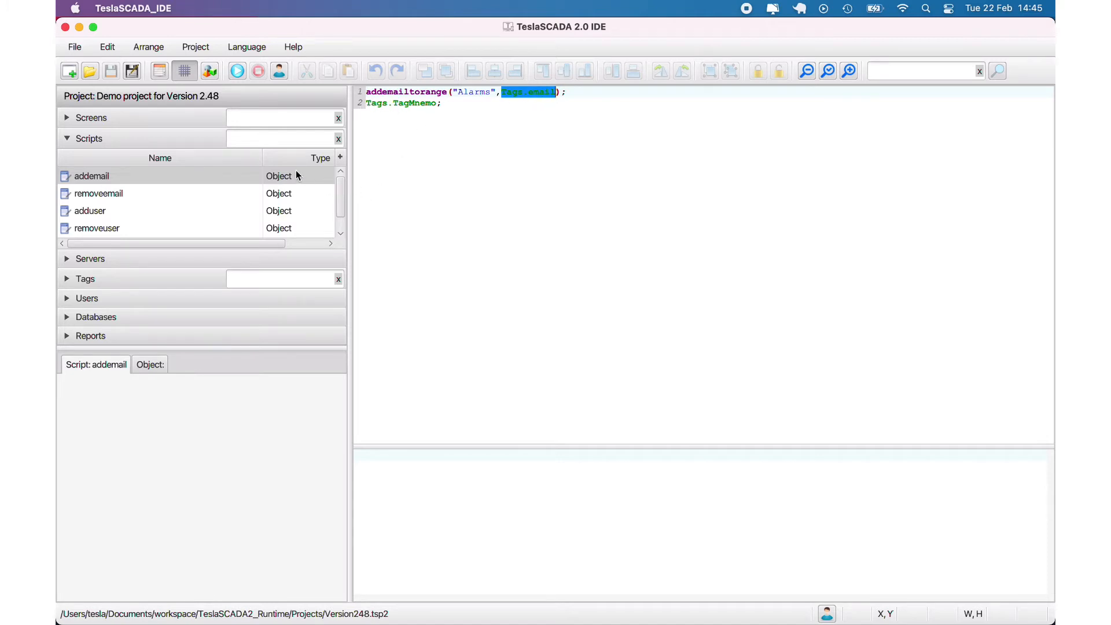
pyautogui.click(92, 194)
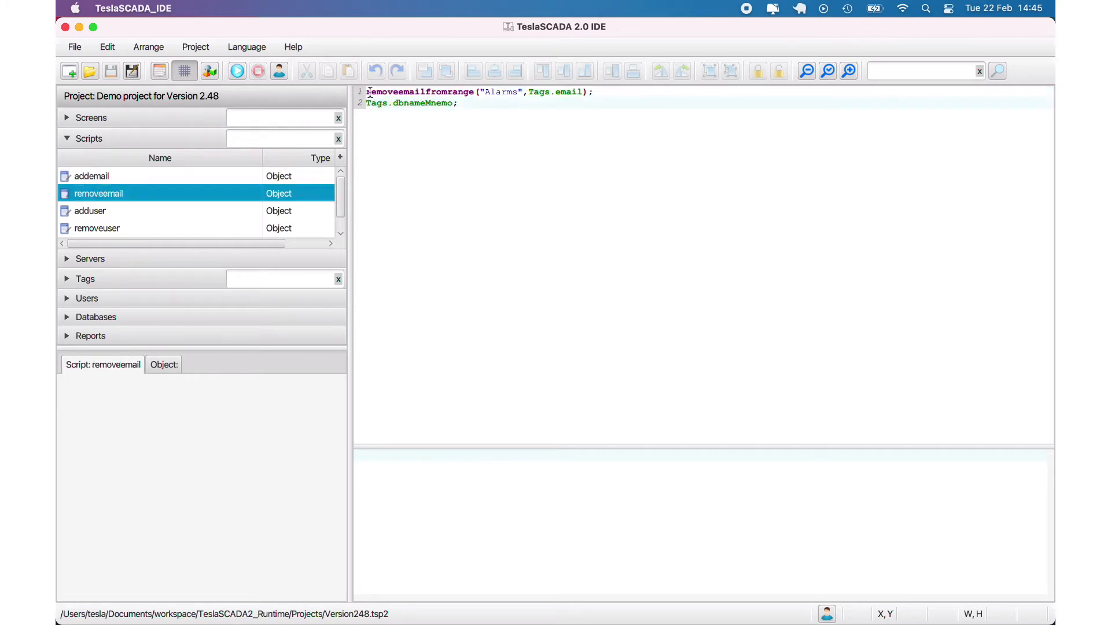
pyautogui.moveTo(369, 93); pyautogui.dragTo(480, 92)
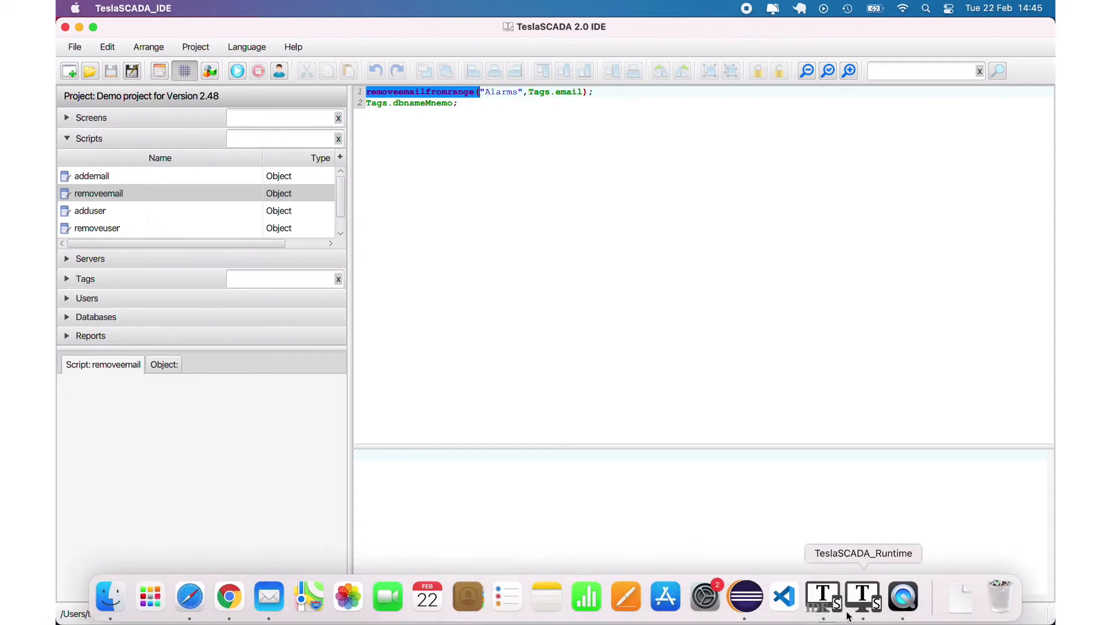
pyautogui.click(861, 599)
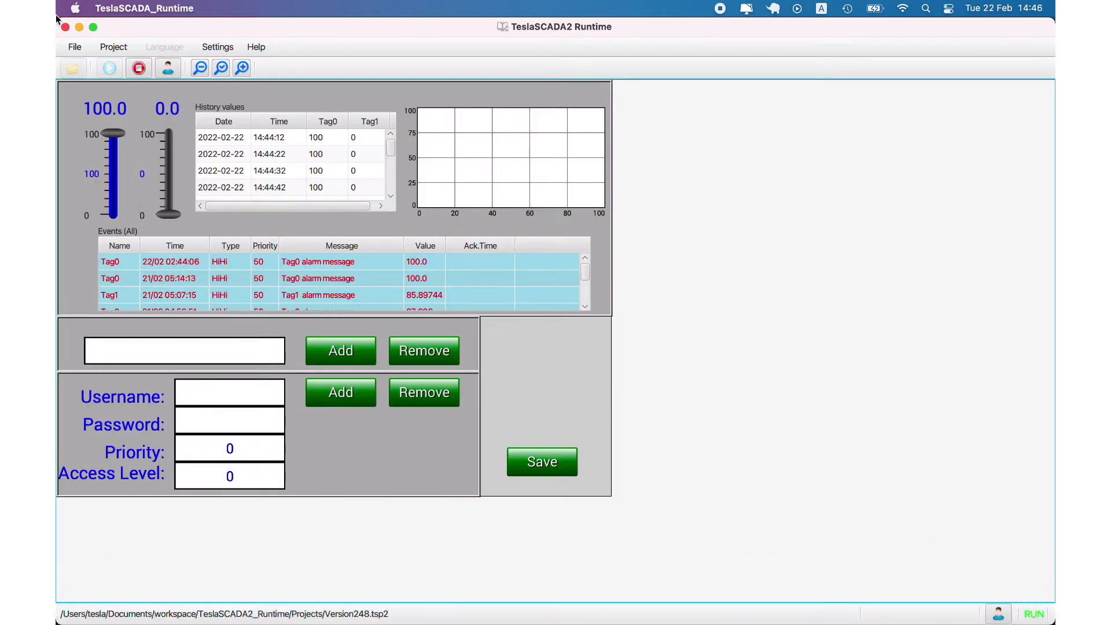
# Enter a Yandex recipient e-mail address, then push Tag1 to 100 and acknowledge its HiHi alarm
pyautogui.click(218, 347)
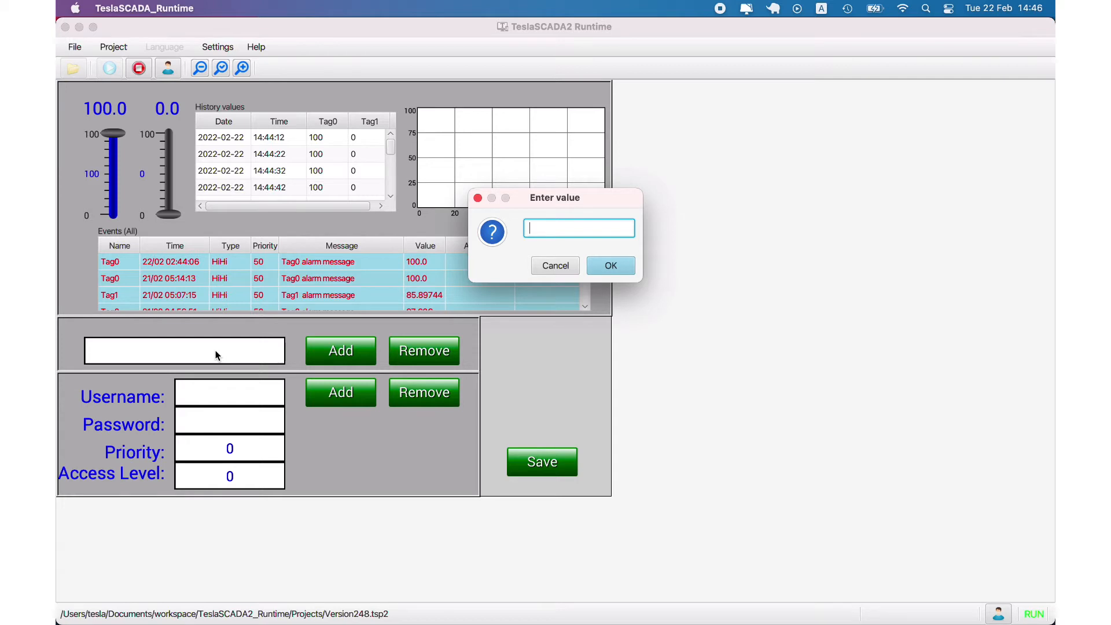
pyautogui.click(599, 265)
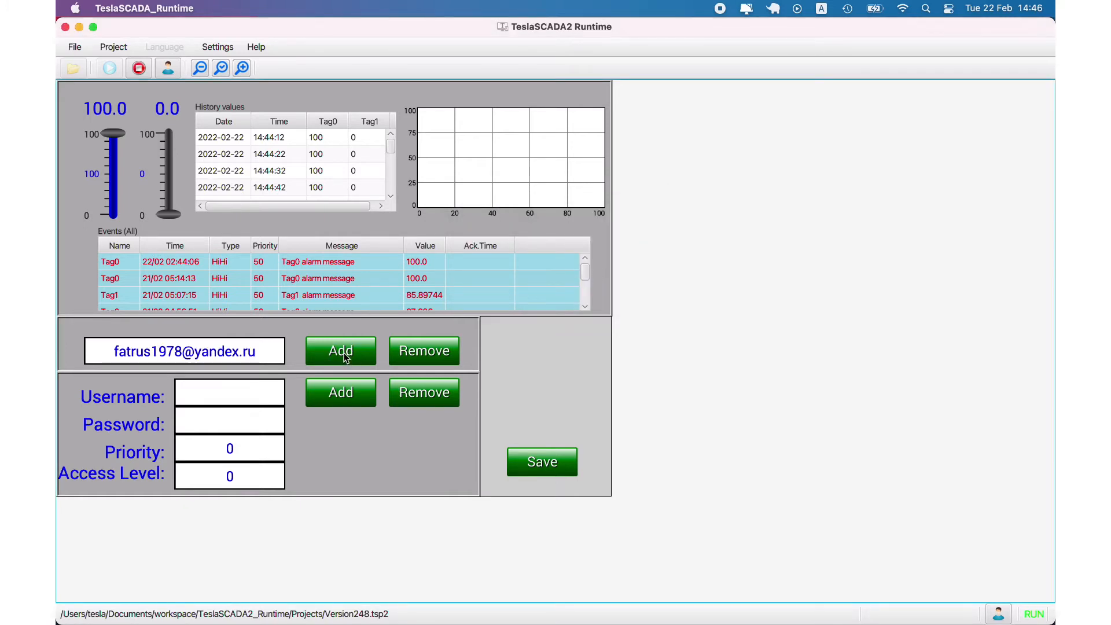
pyautogui.moveTo(165, 200); pyautogui.dragTo(176, 90)
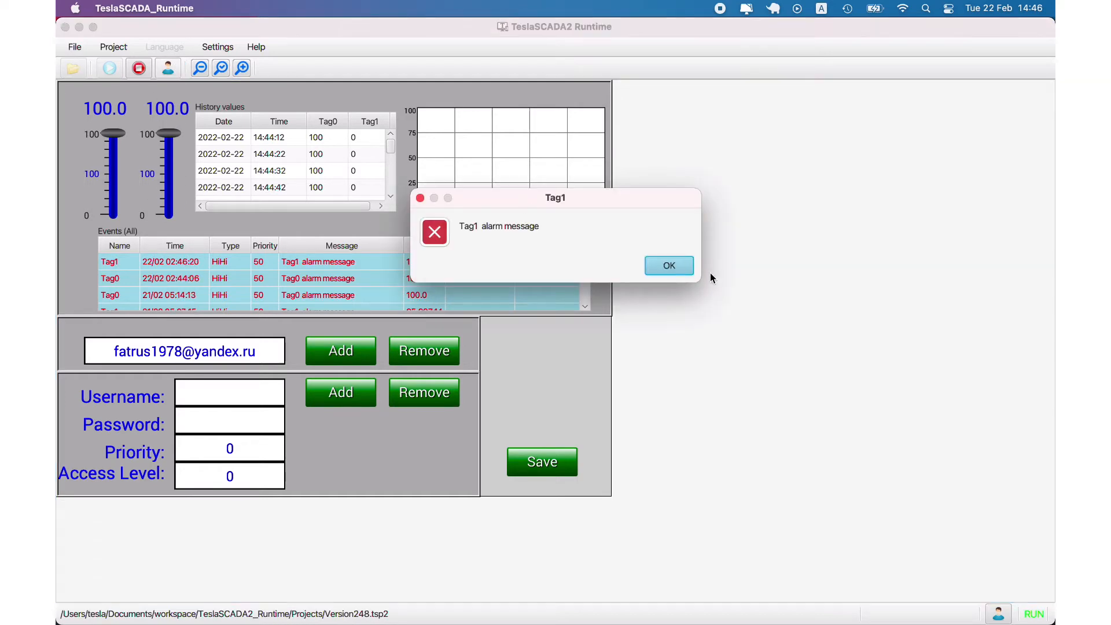
pyautogui.click(669, 268)
pyautogui.moveTo(90, 615)
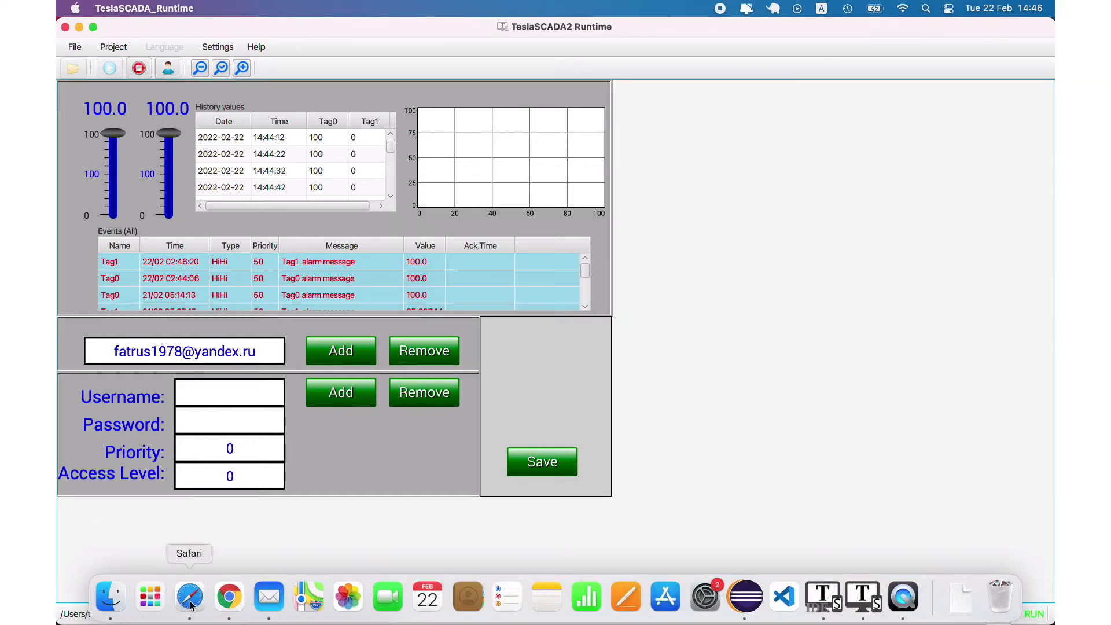
pyautogui.click(230, 598)
pyautogui.click(218, 37)
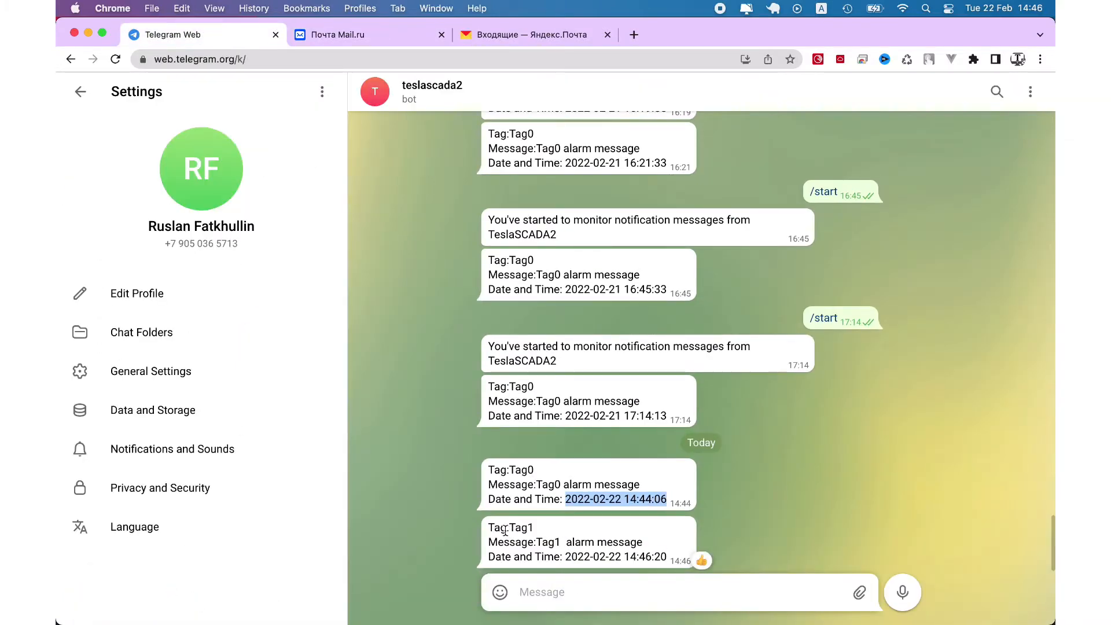
pyautogui.moveTo(509, 528); pyautogui.dragTo(667, 557)
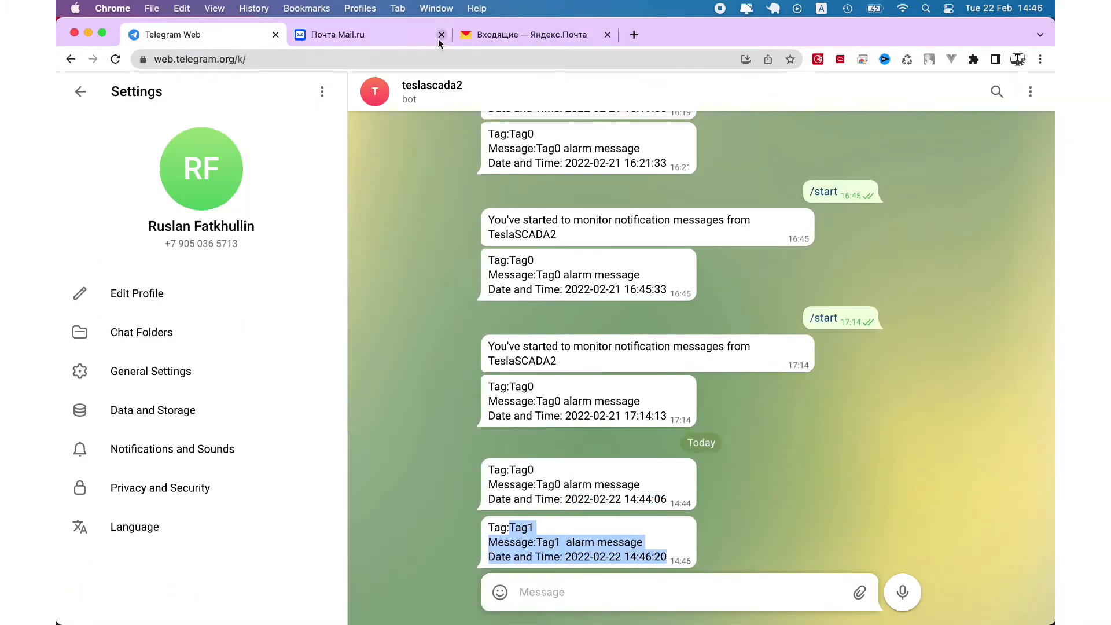
pyautogui.click(373, 34)
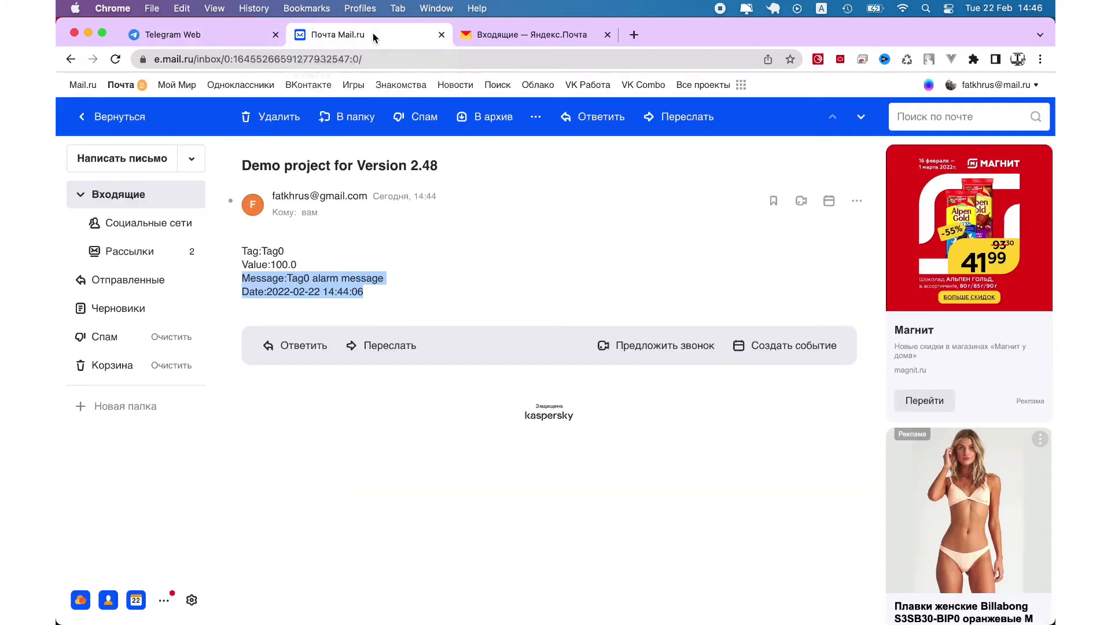
# Open Mail.ru's newest 'Demo project for Version 2.48' e-mail reporting Tag1 at 14:46:21
pyautogui.click(164, 210)
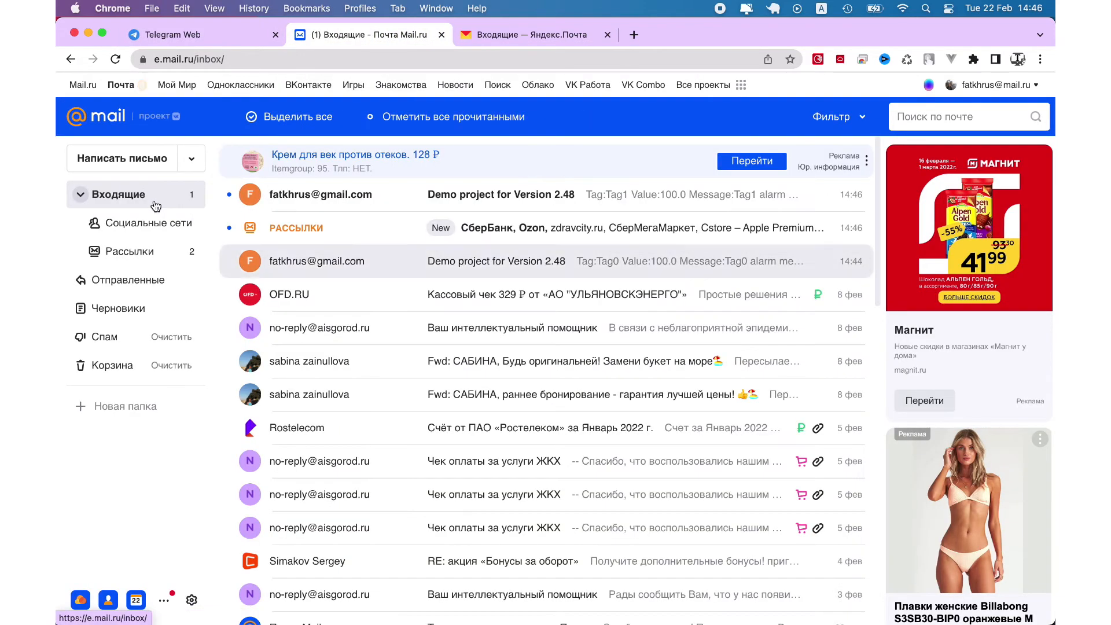
pyautogui.click(531, 202)
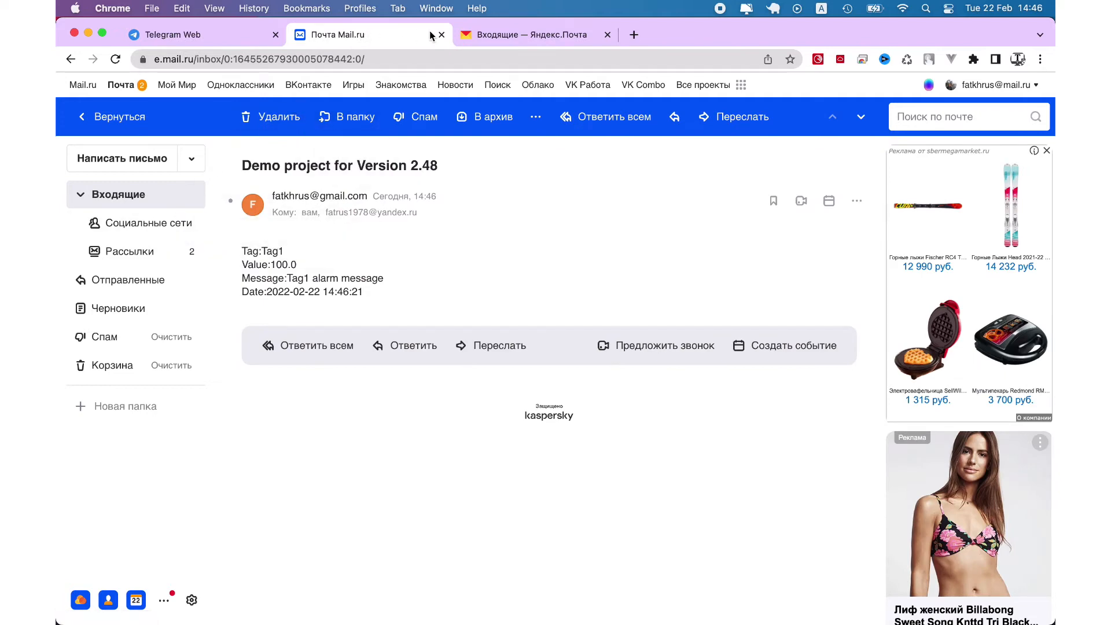
pyautogui.click(506, 33)
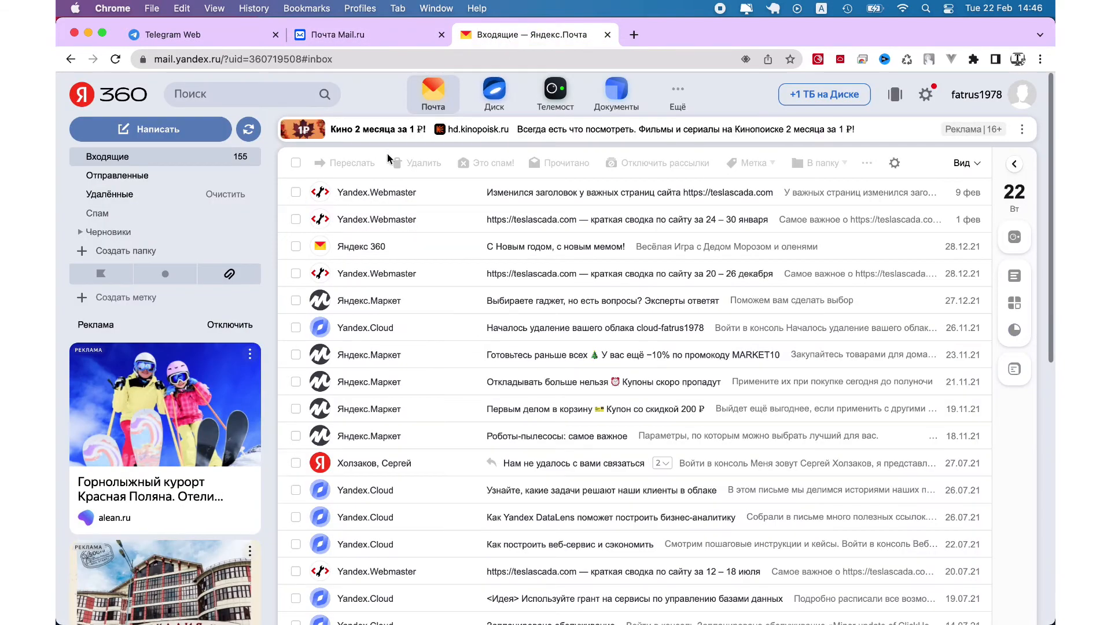
# Open the unread Yandex 'Demo project for Version 2.48' e-mail showing Tag1 value 100.0
pyautogui.scroll(-5, 389, 162)
pyautogui.scroll(5, 389, 162)
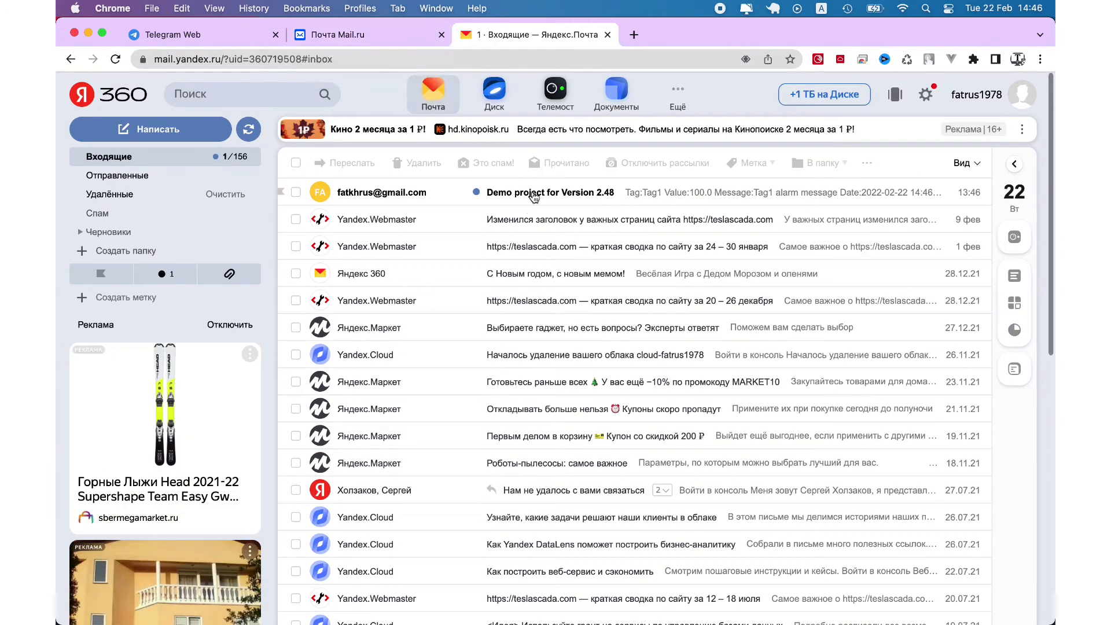
pyautogui.click(533, 197)
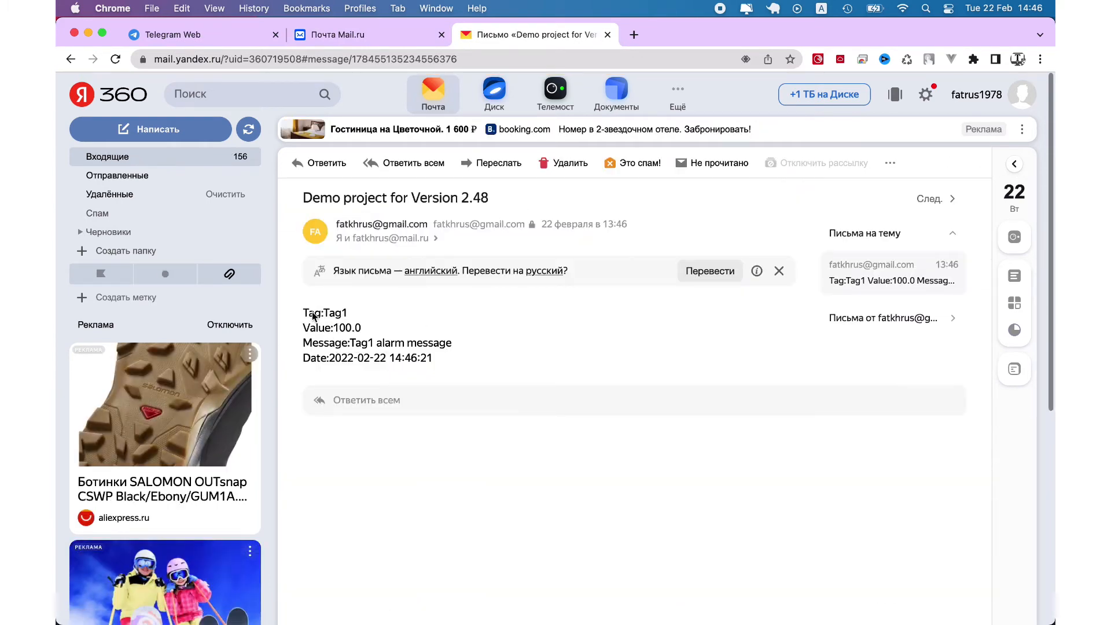
# Cancel Object properties and open the adduser script, highlighting its adduser(...,1023) call
pyautogui.moveTo(734, 618)
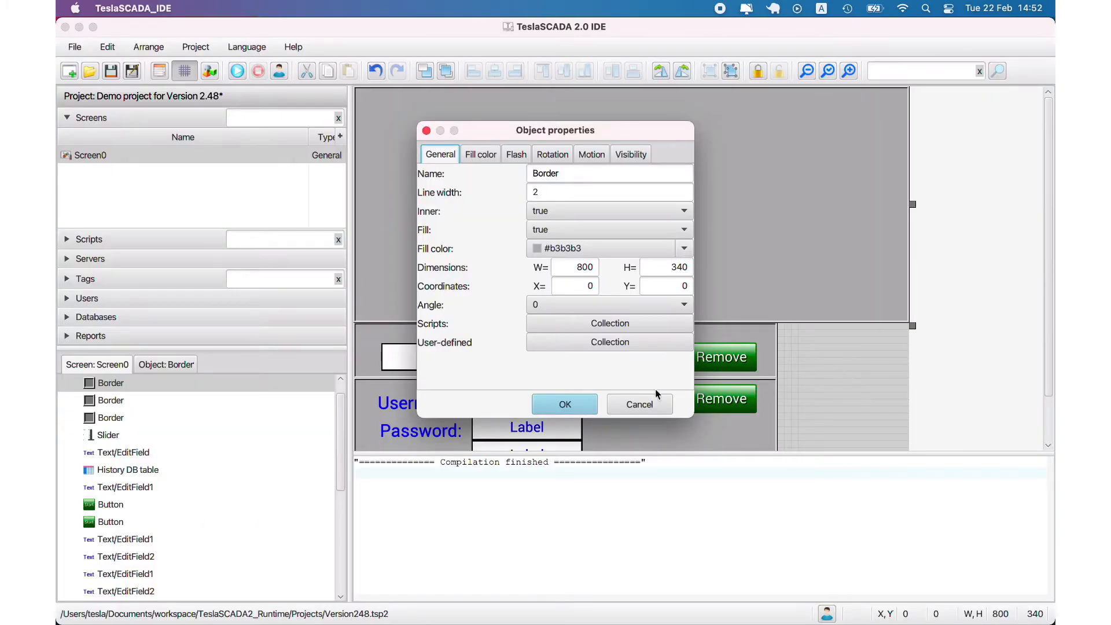
pyautogui.click(654, 397)
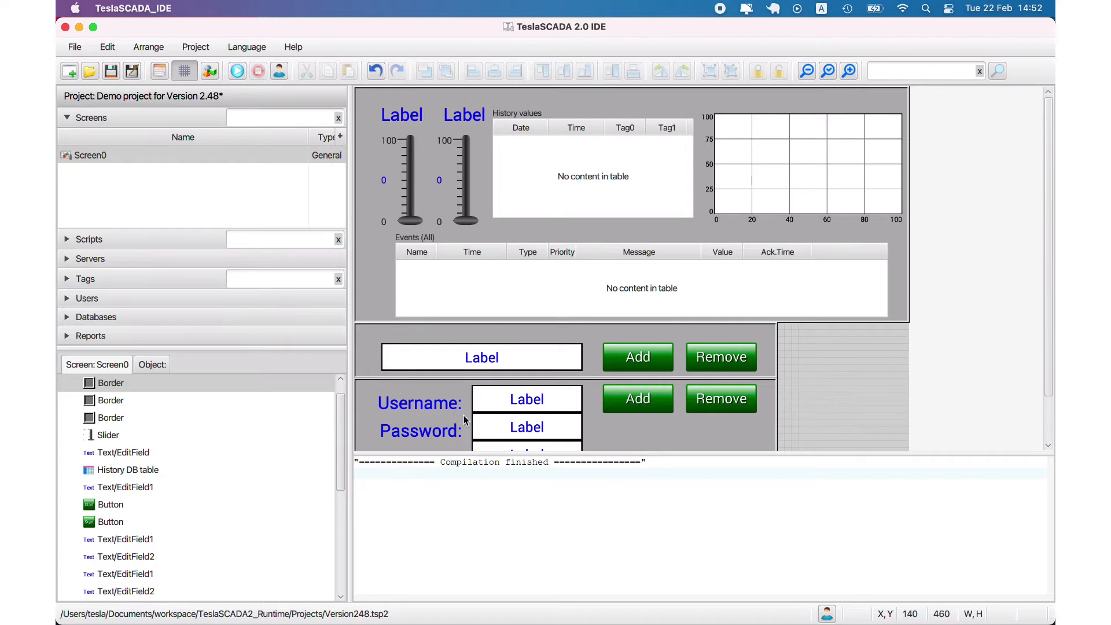
pyautogui.moveTo(777, 452); pyautogui.dragTo(797, 601)
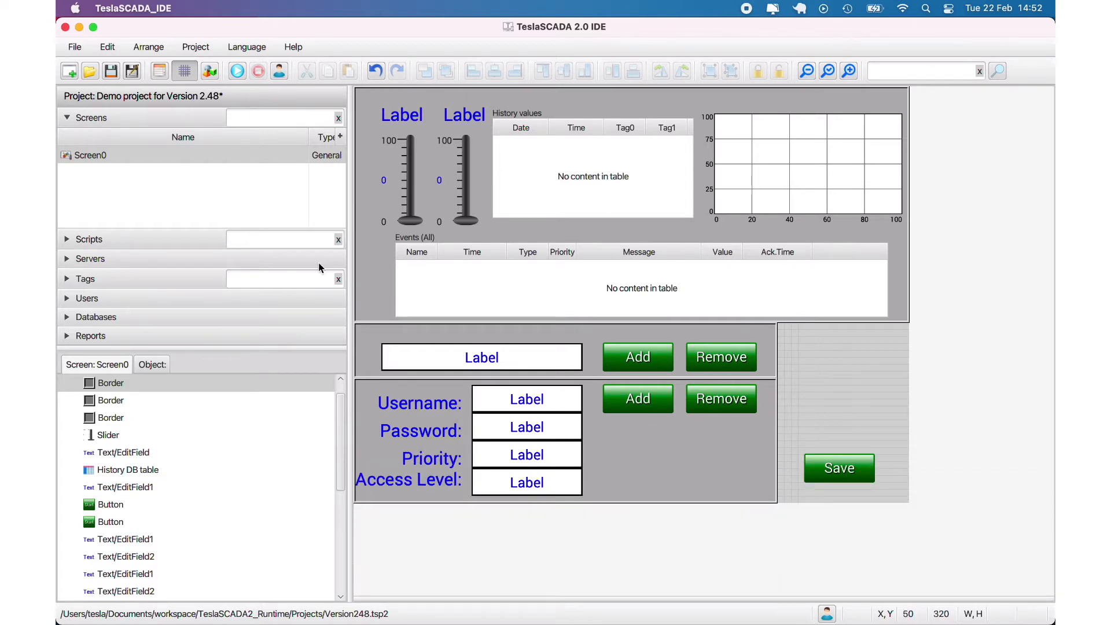
pyautogui.click(87, 240)
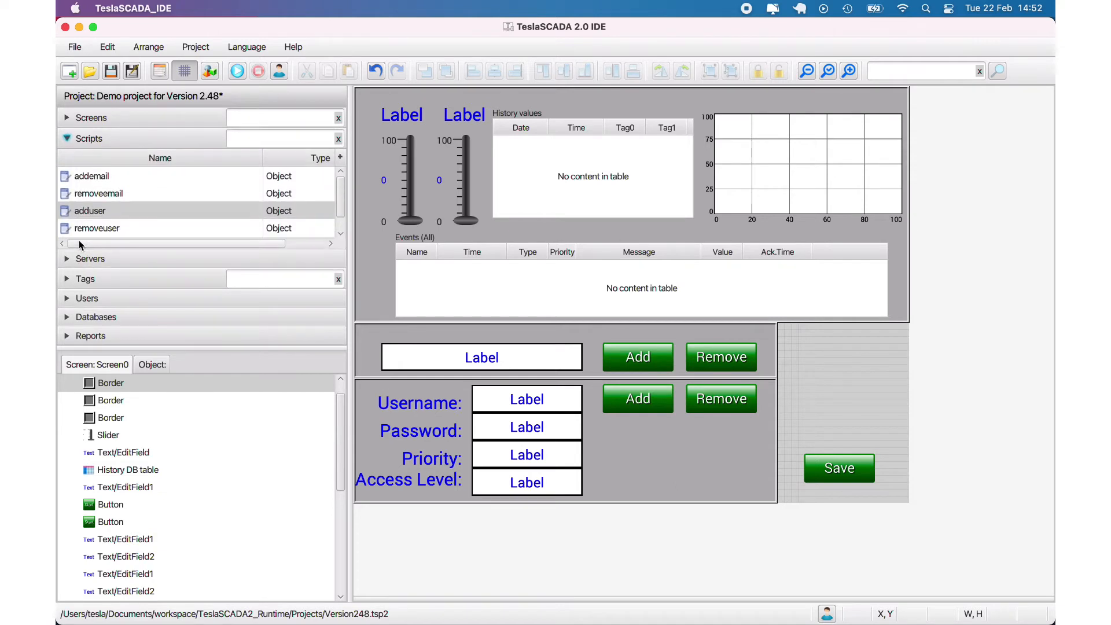
pyautogui.doubleClick(94, 212)
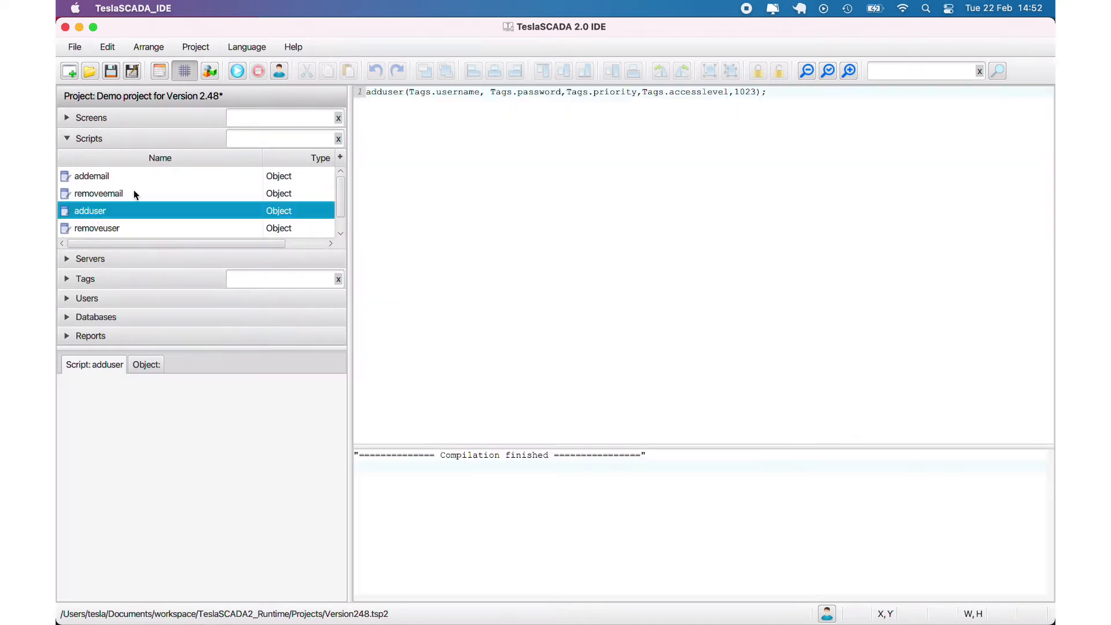
pyautogui.moveTo(366, 93); pyautogui.dragTo(756, 92)
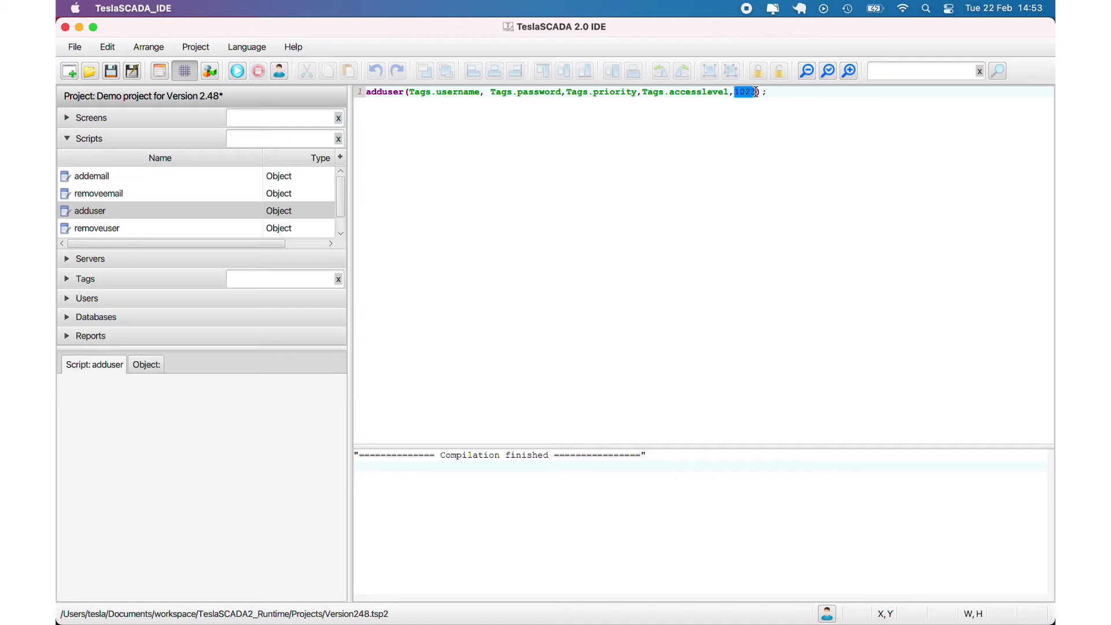
pyautogui.click(70, 298)
# Open a new project user's properties dialog and cancel it without changes
pyautogui.rightClick(99, 229)
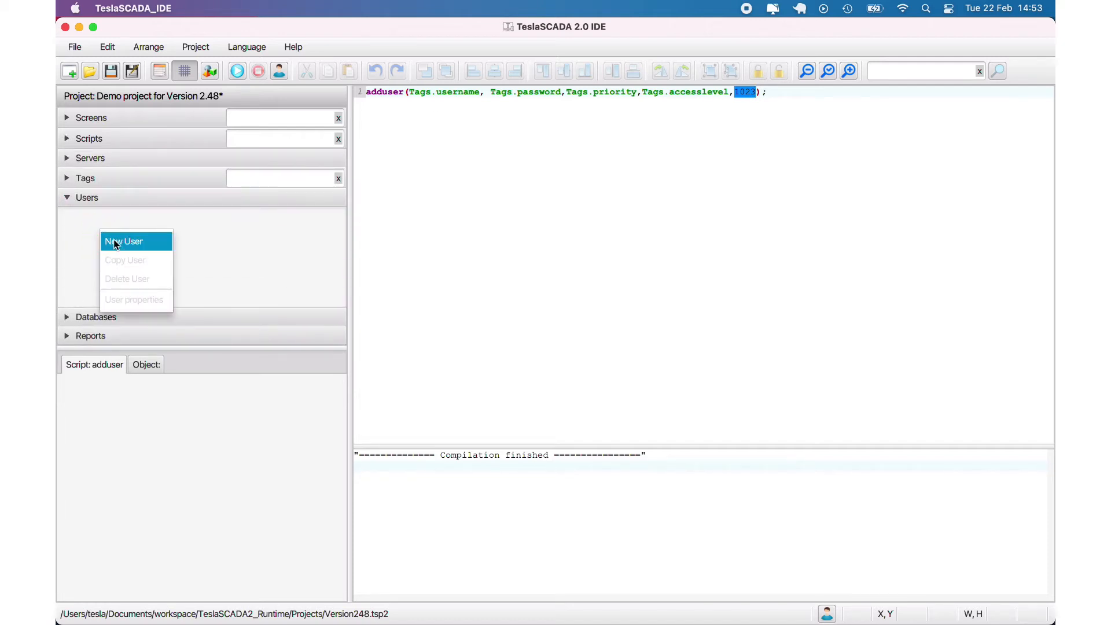
pyautogui.click(119, 238)
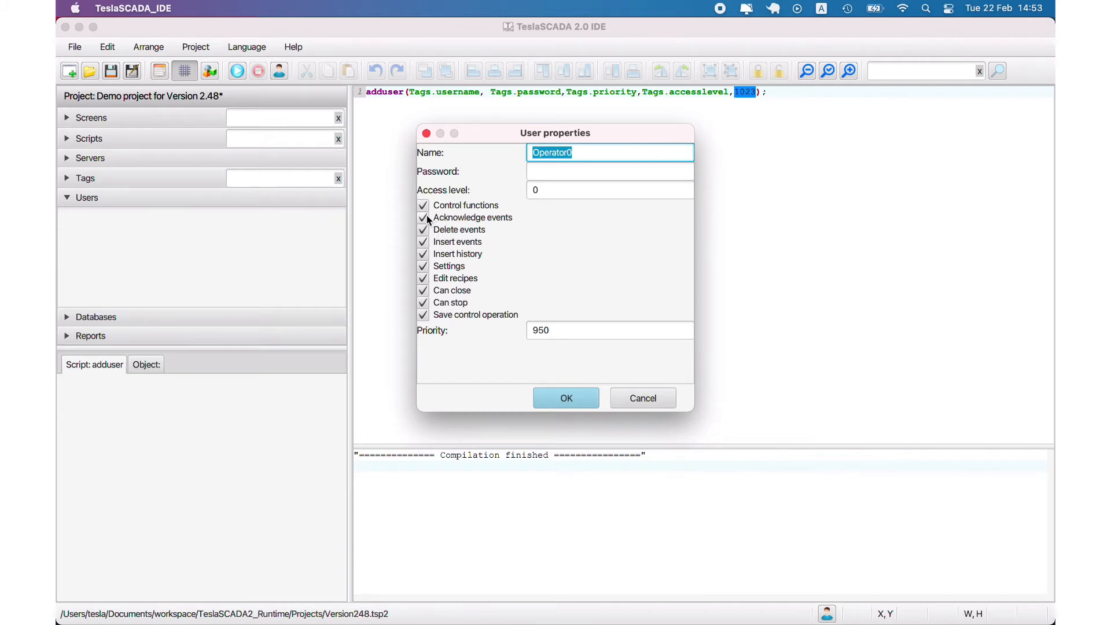
pyautogui.click(635, 398)
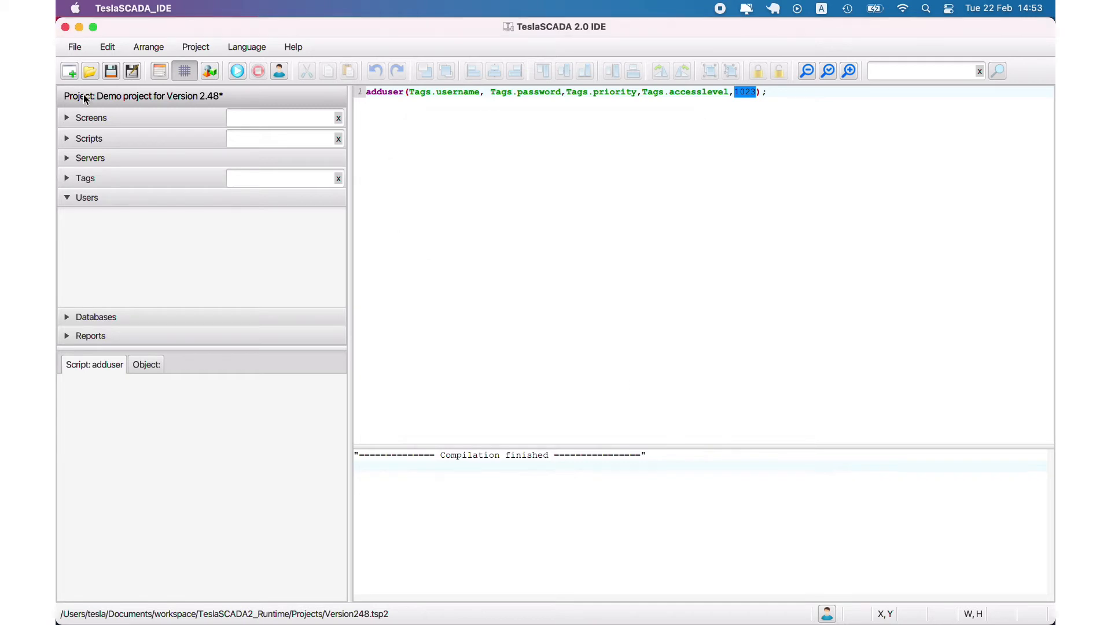
# View the removeuser script, then bring TeslaSCADA2 Runtime to the front
pyautogui.click(85, 138)
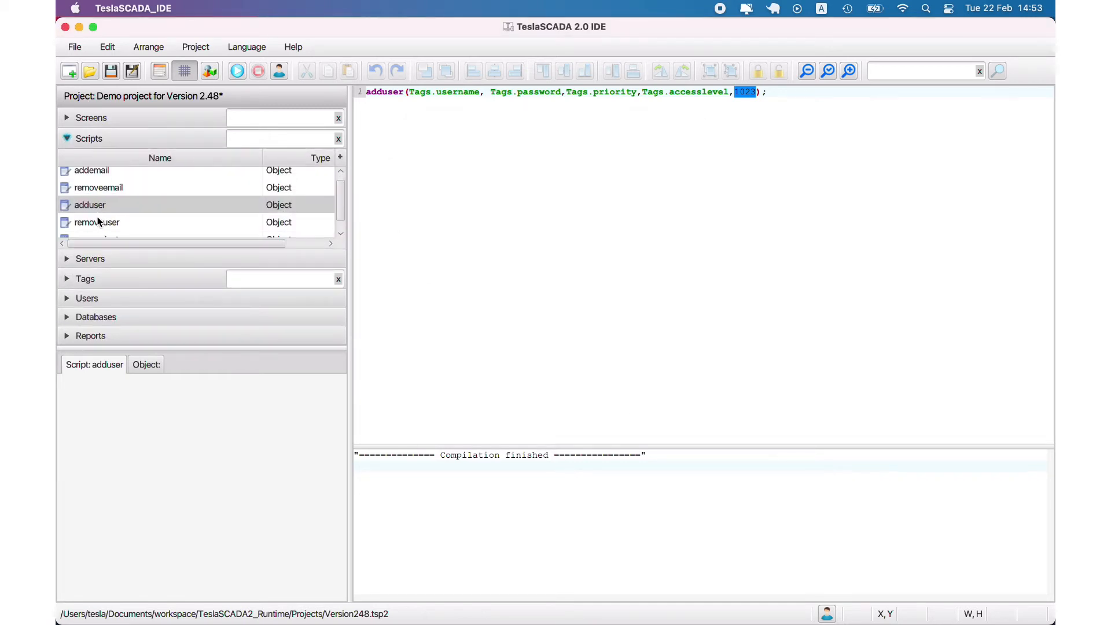
pyautogui.click(98, 223)
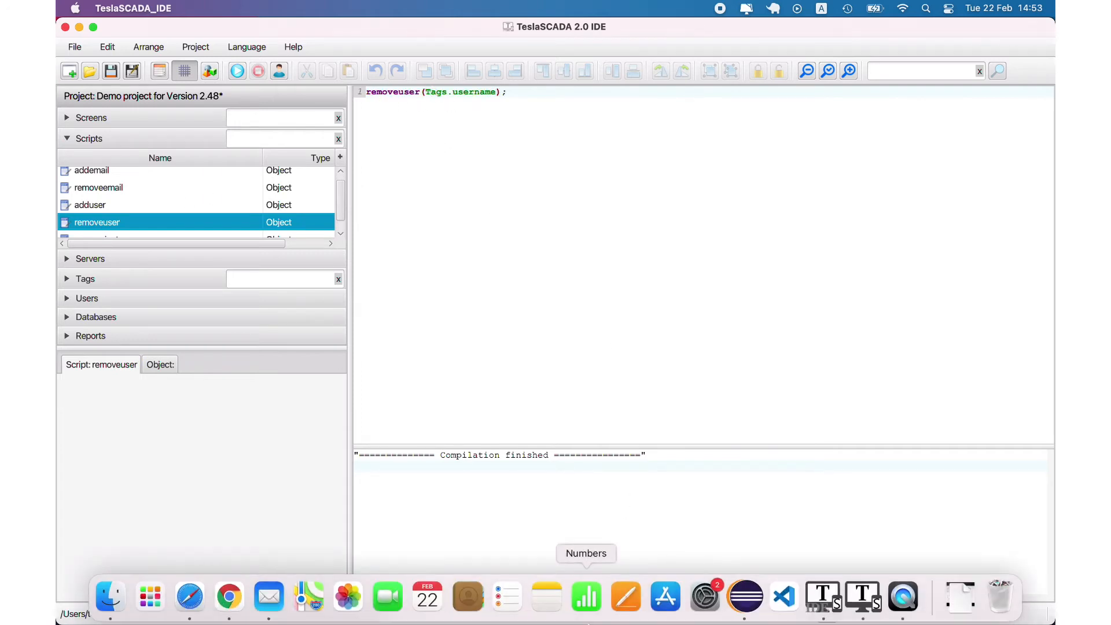
pyautogui.click(856, 606)
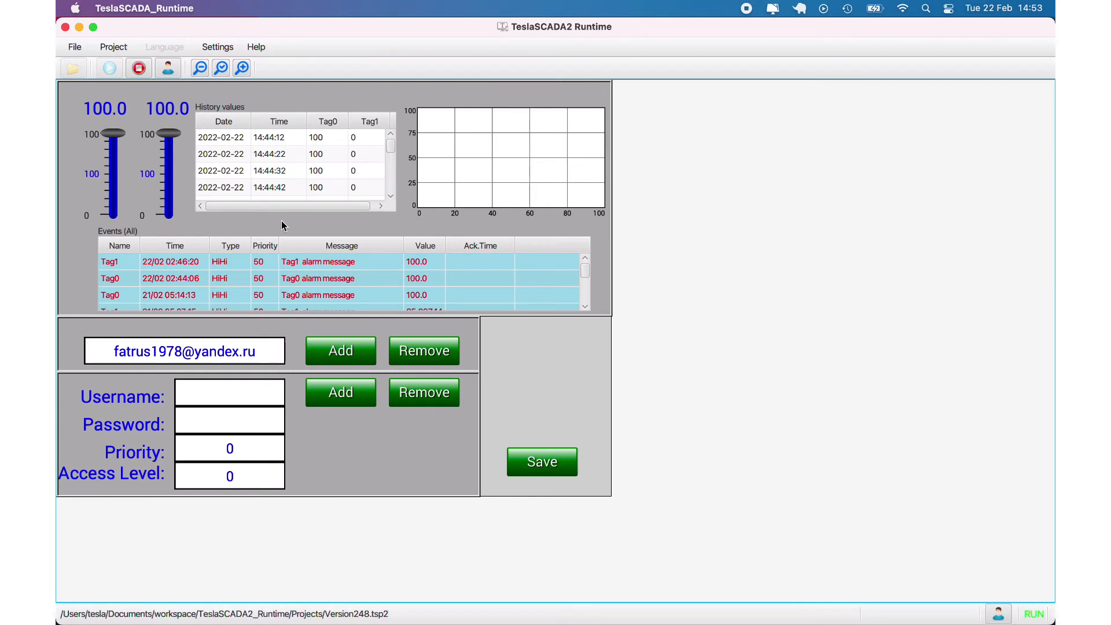
# Enter the username Operator and a password in the Runtime user form
pyautogui.click(244, 391)
pyautogui.write('perator')
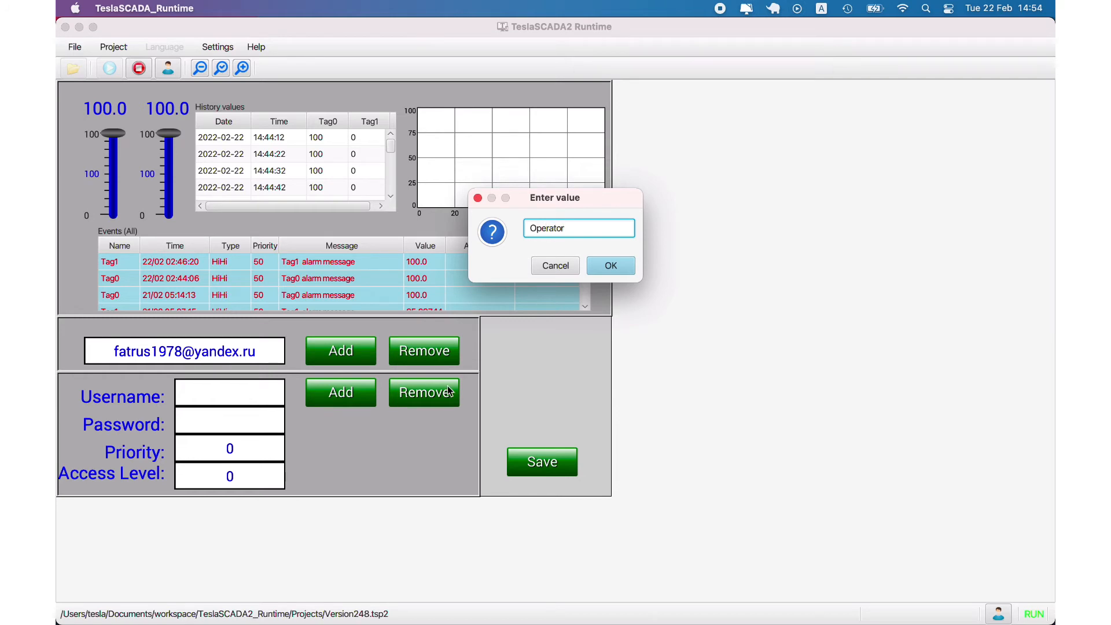
pyautogui.click(600, 265)
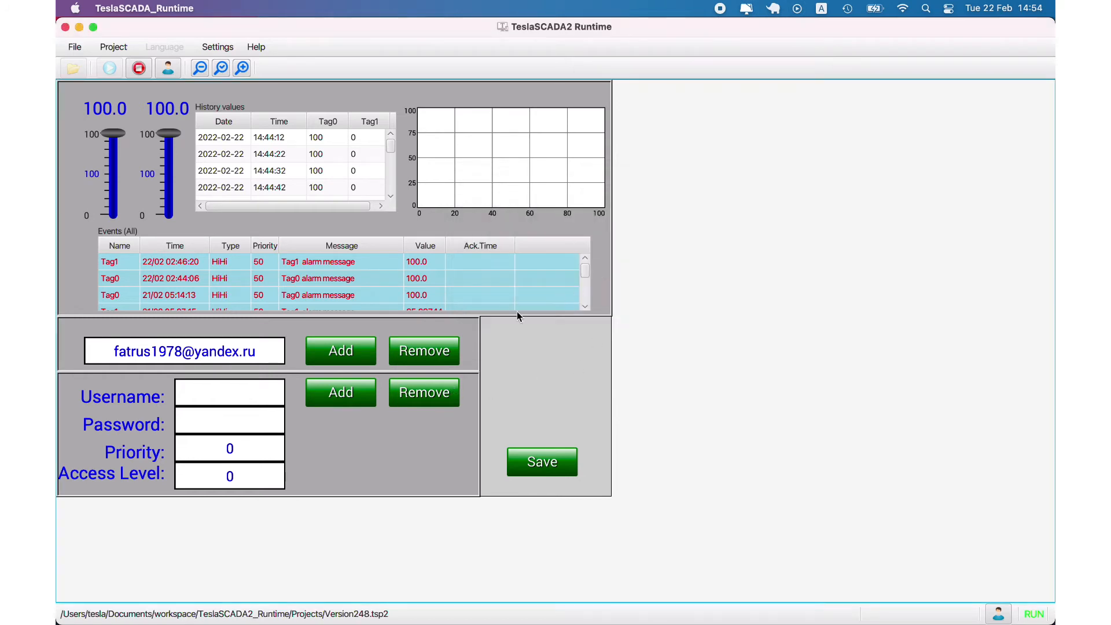
pyautogui.click(241, 419)
pyautogui.write('111')
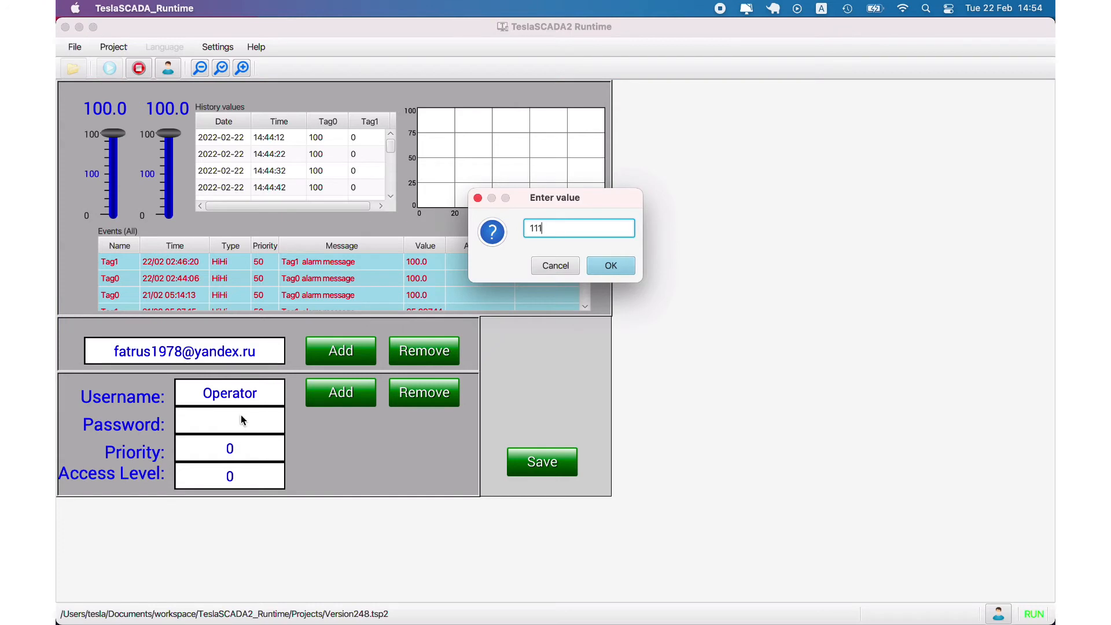
pyautogui.click(602, 272)
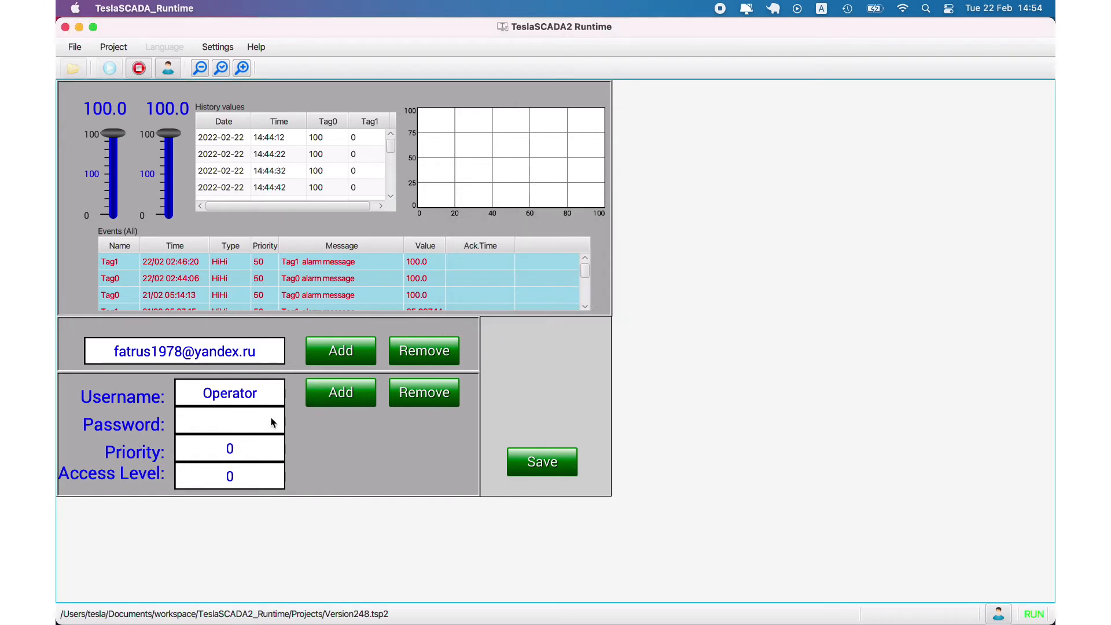
# Set the new user's Priority to 950 and Access Level to 100
pyautogui.click(224, 443)
pyautogui.write('9')
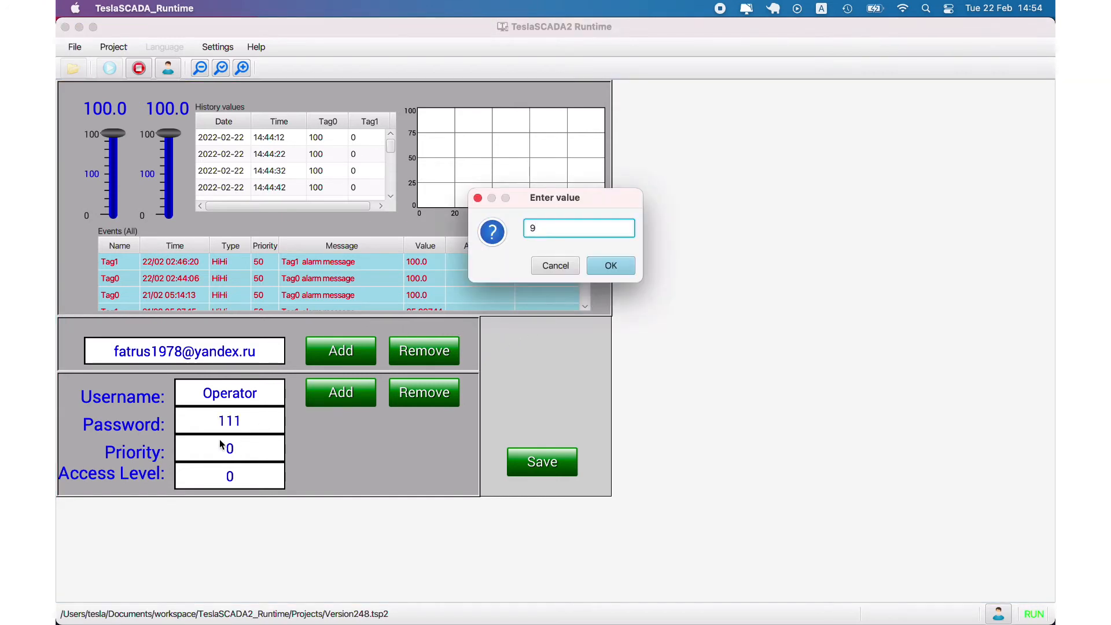
pyautogui.write('50')
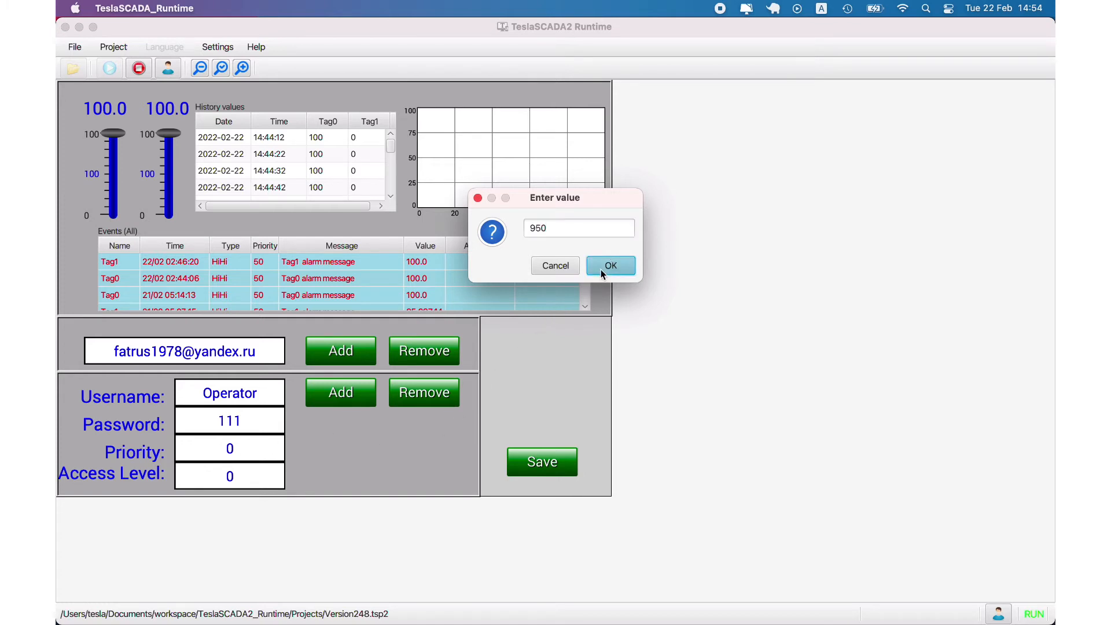
pyautogui.click(601, 269)
pyautogui.click(218, 475)
pyautogui.write('100')
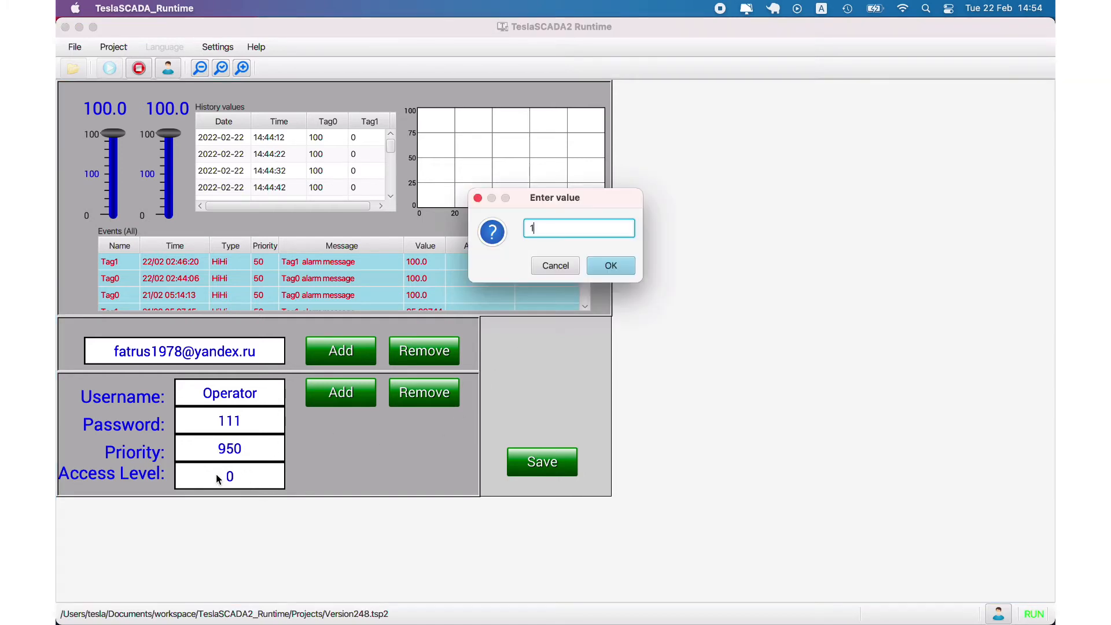
pyautogui.click(612, 266)
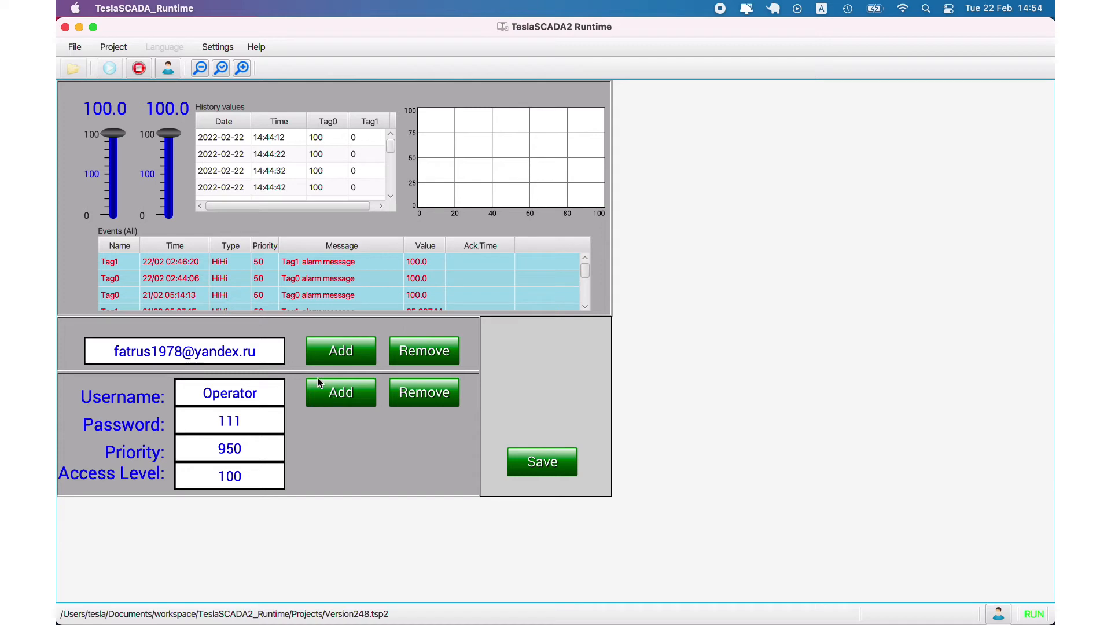
# Stop the running project, logging in as Operator with its password
pyautogui.click(135, 70)
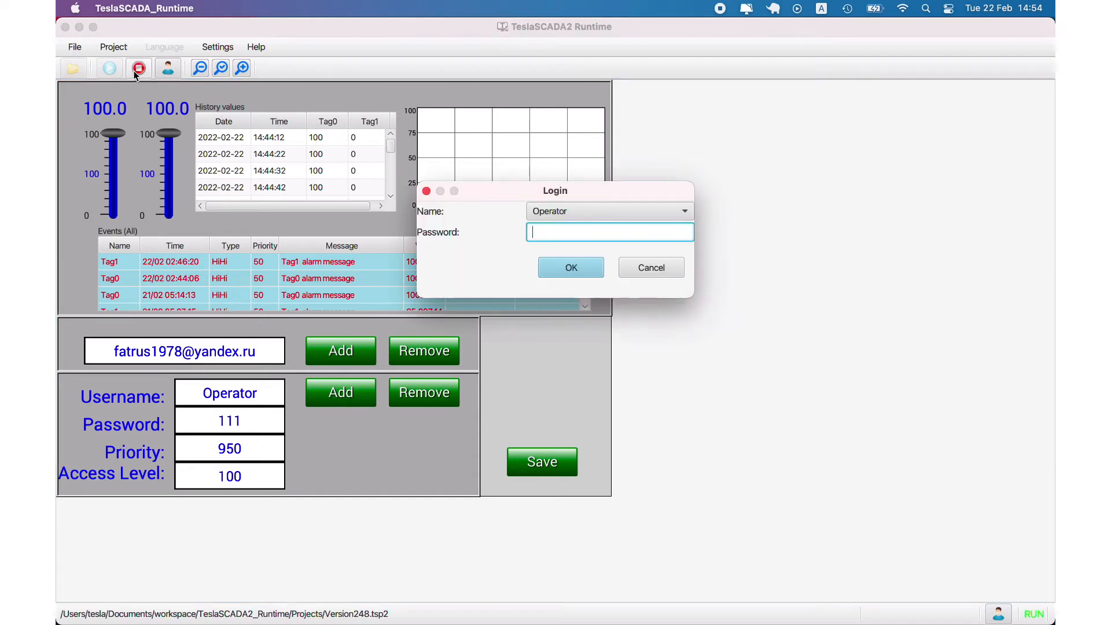
pyautogui.click(589, 213)
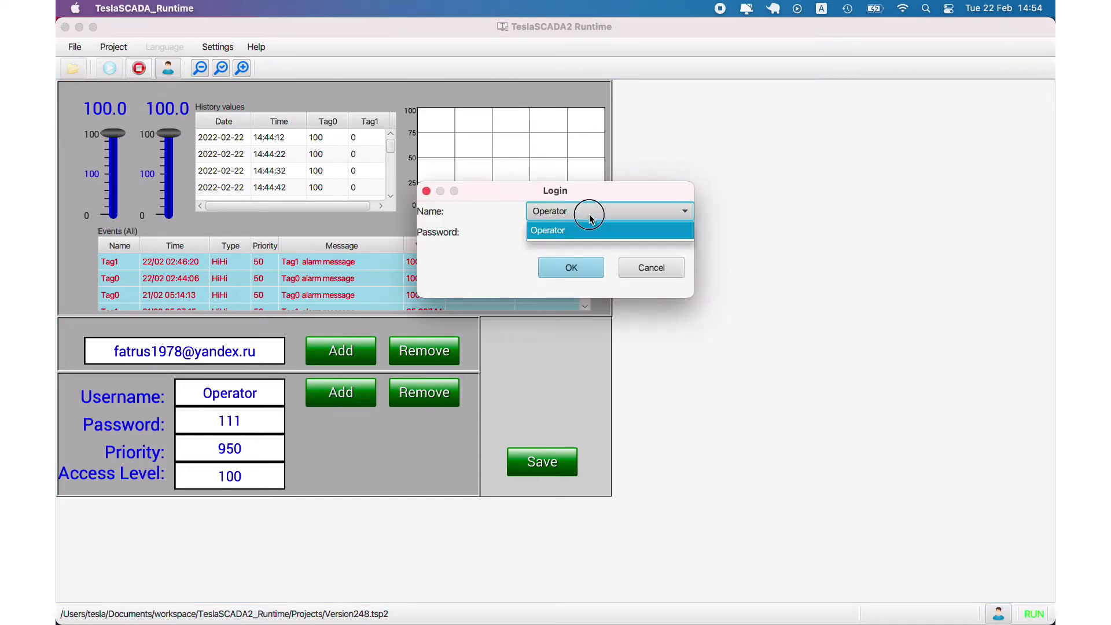
pyautogui.click(587, 227)
pyautogui.click(586, 228)
pyautogui.write('111')
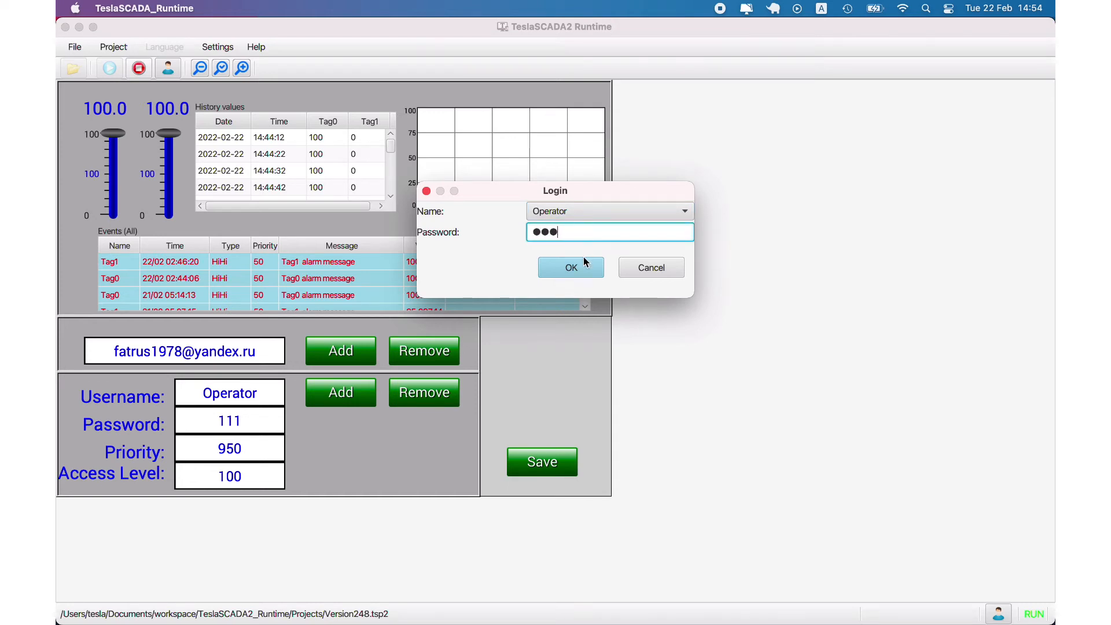
pyautogui.click(583, 262)
# Run the project again with the Operator login, then return to the IDE
pyautogui.click(108, 69)
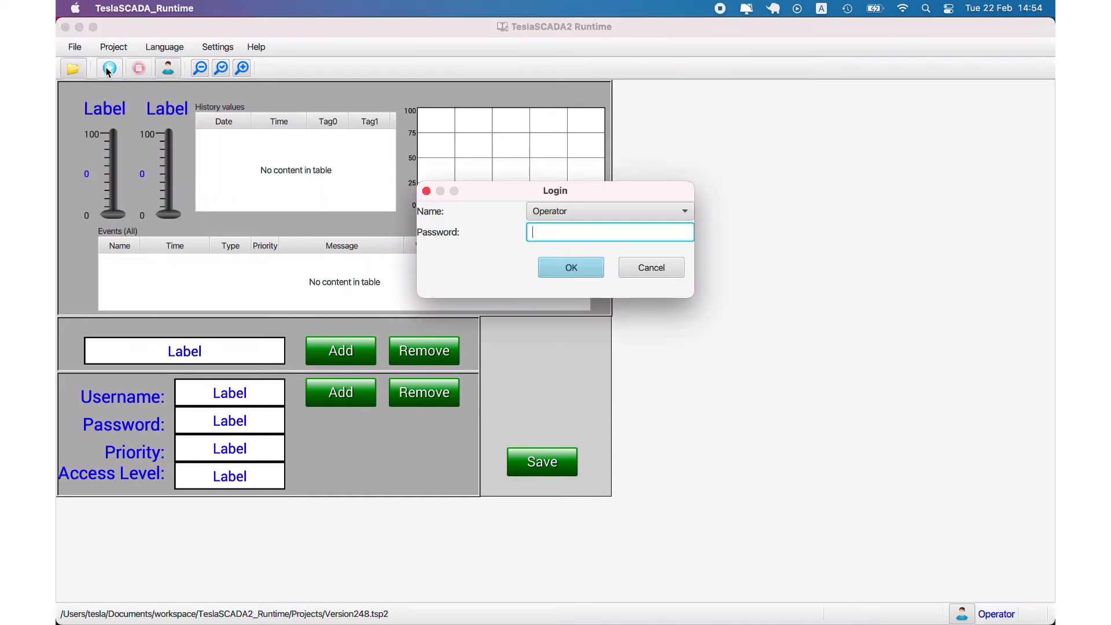
pyautogui.write('111')
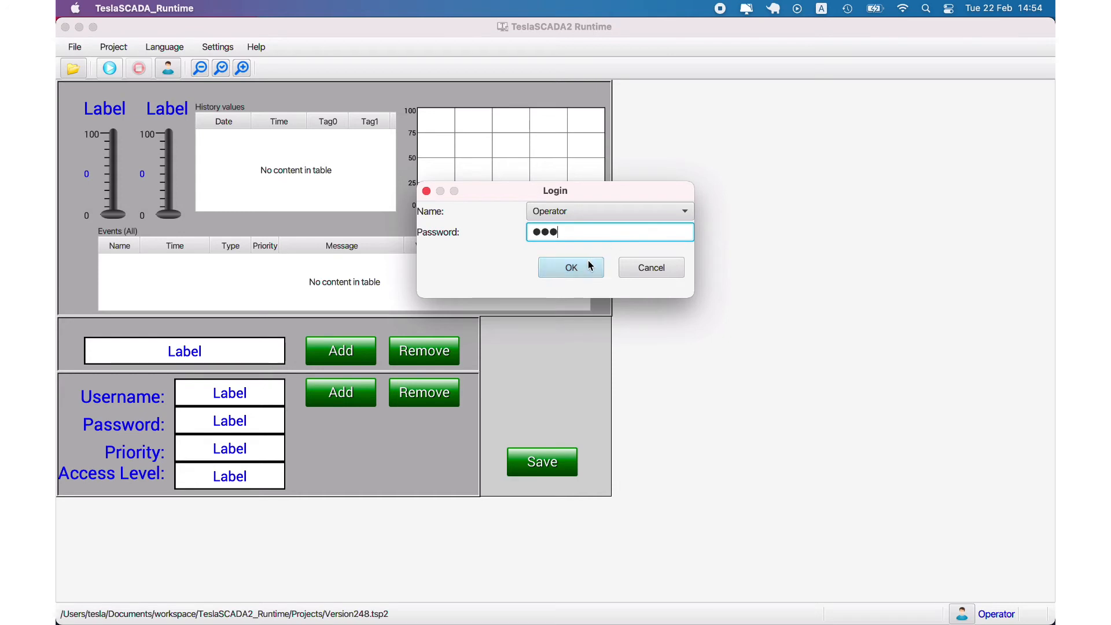
pyautogui.click(586, 262)
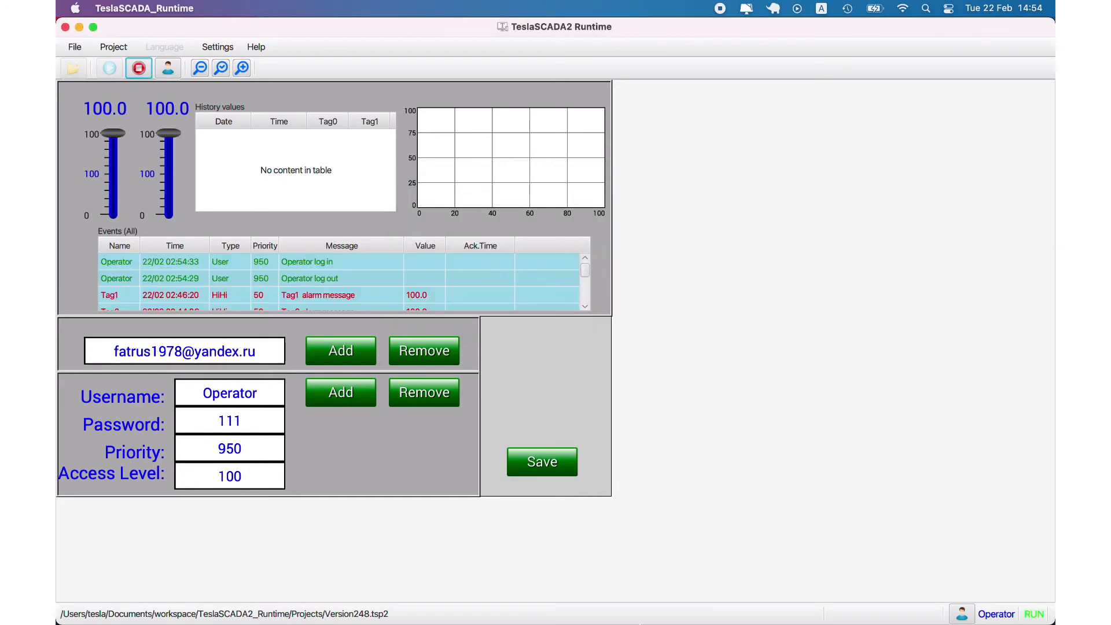
pyautogui.click(831, 604)
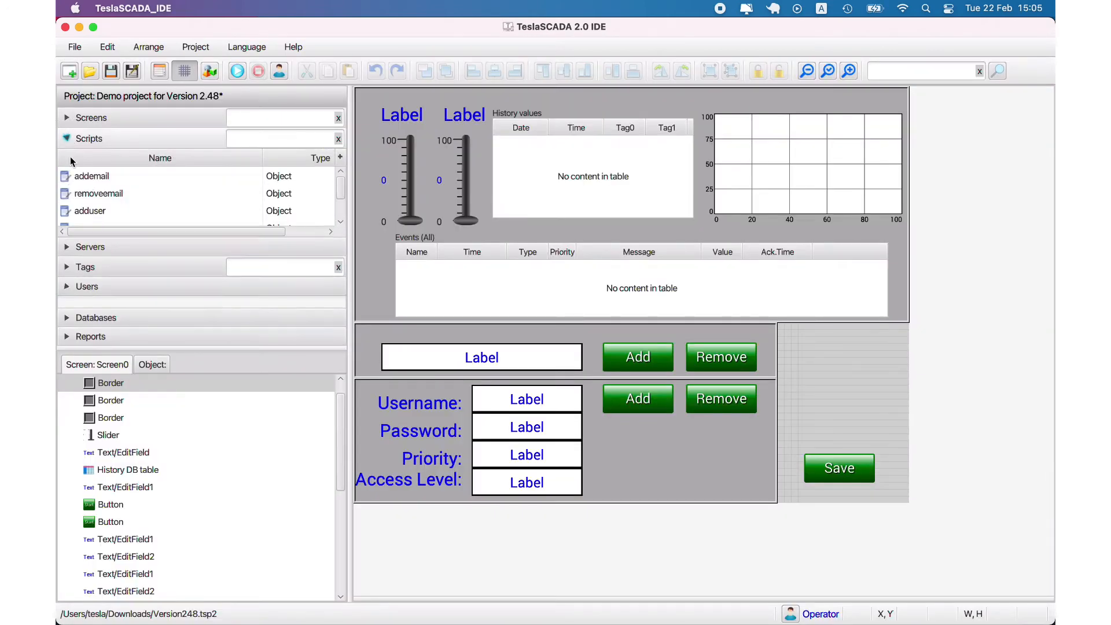
# Open the saveproject script and select its call that saves to Version248.tsp2 in Downloads
pyautogui.scroll(-1, 93, 197)
pyautogui.click(106, 230)
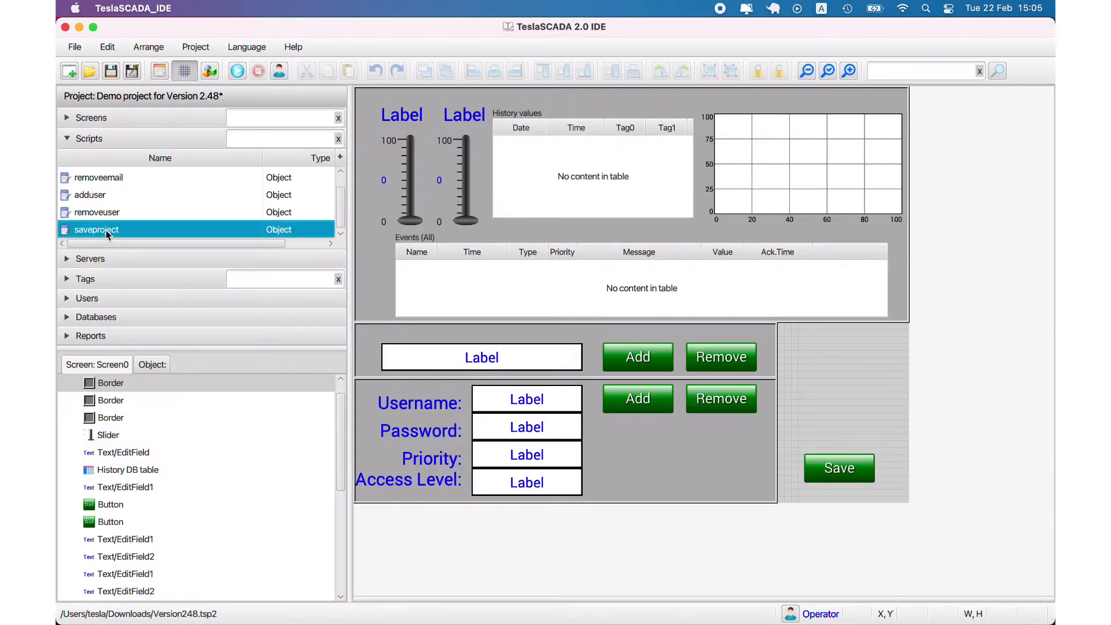
pyautogui.doubleClick(106, 230)
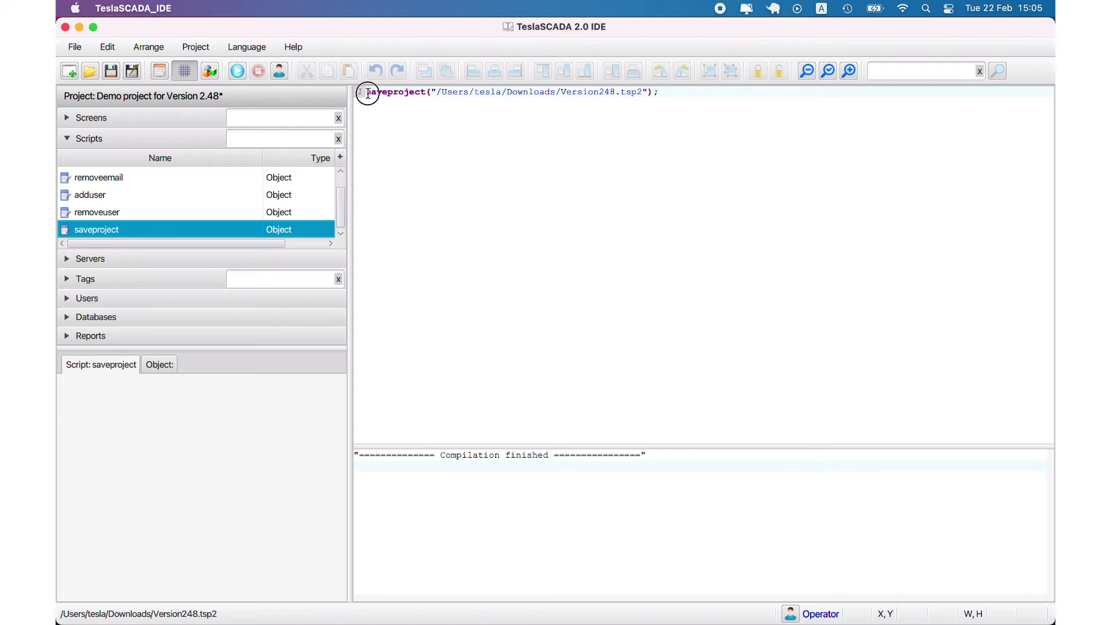
pyautogui.moveTo(369, 94); pyautogui.dragTo(421, 93)
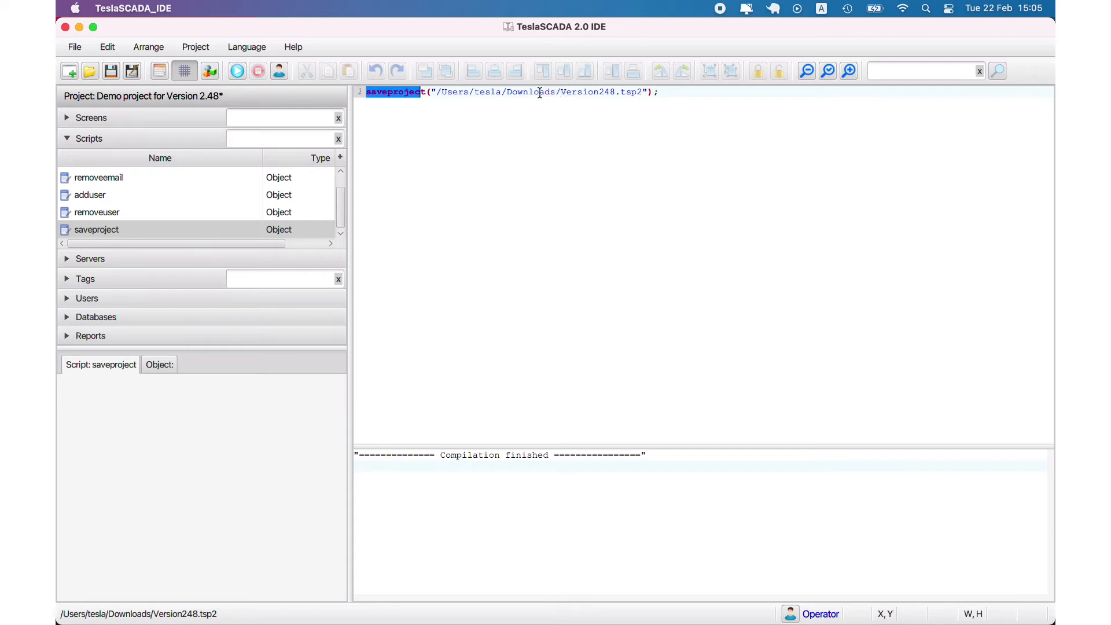
pyautogui.click(73, 118)
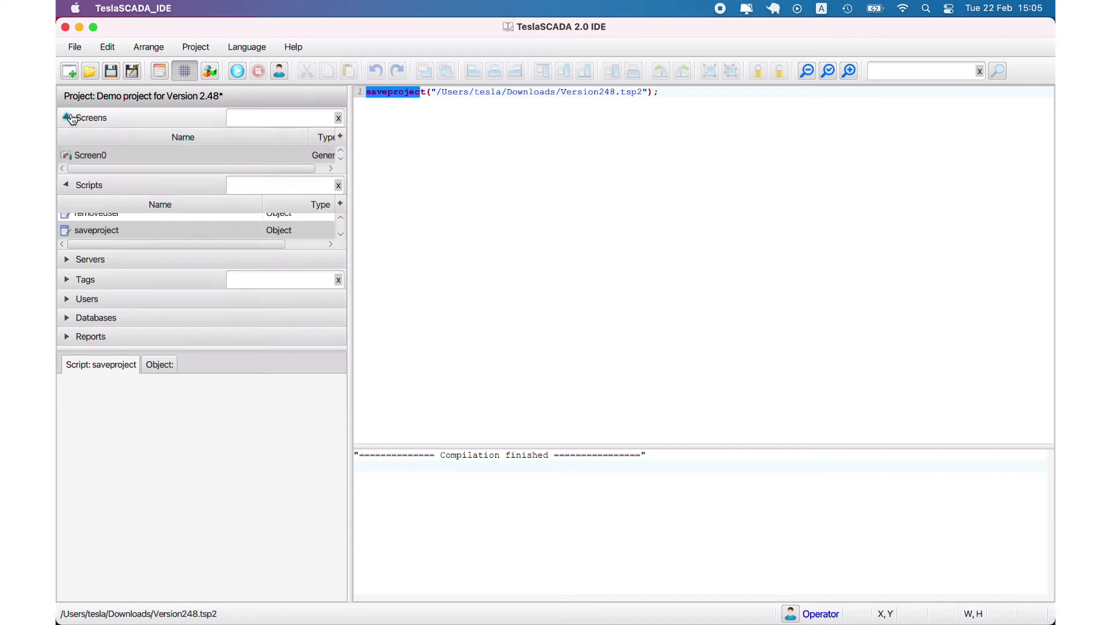
# Open Screen0 and test-run it, adding the user entered in the form
pyautogui.doubleClick(93, 157)
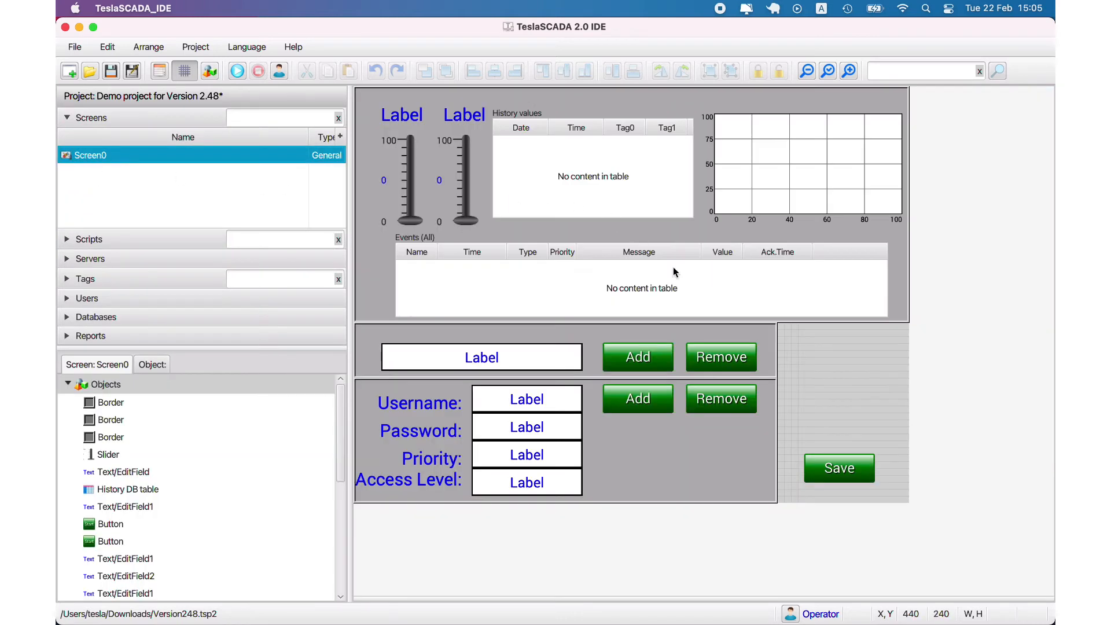
pyautogui.click(238, 70)
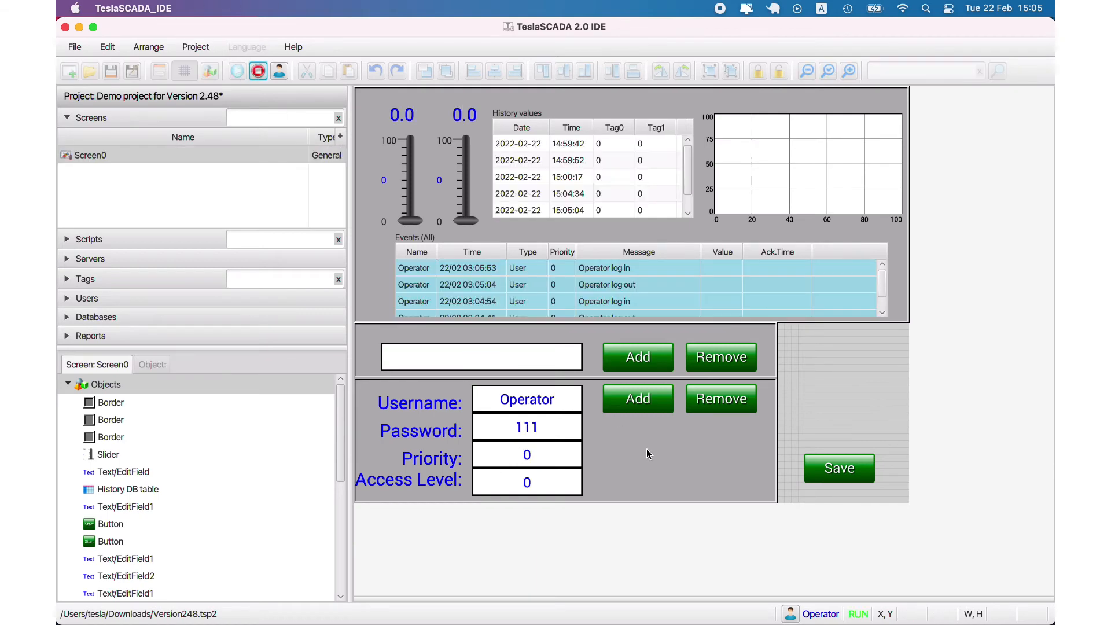
pyautogui.click(631, 396)
# Stop the run by logging in as Operator, retrying after a wrong-password error
pyautogui.click(258, 72)
pyautogui.click(557, 273)
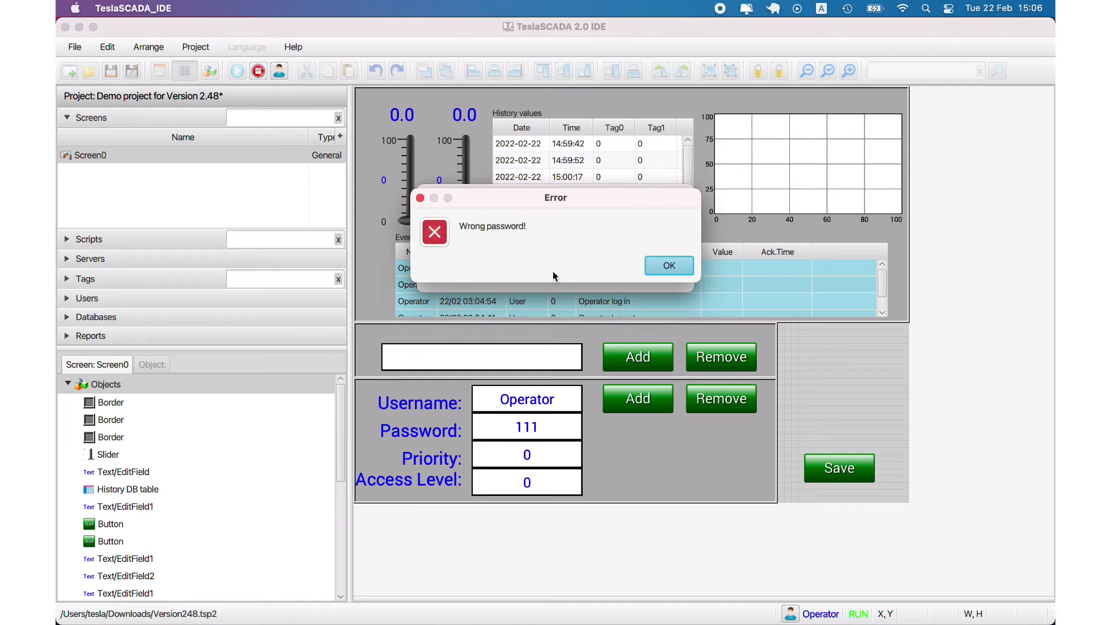
pyautogui.click(669, 265)
pyautogui.click(533, 232)
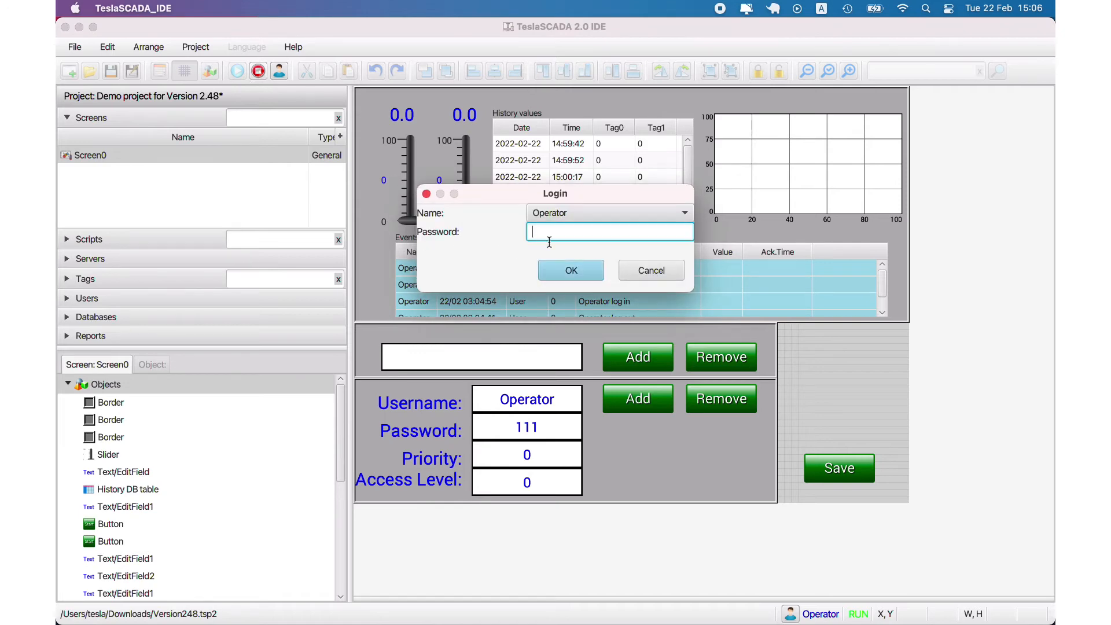
pyautogui.write('111')
pyautogui.click(589, 269)
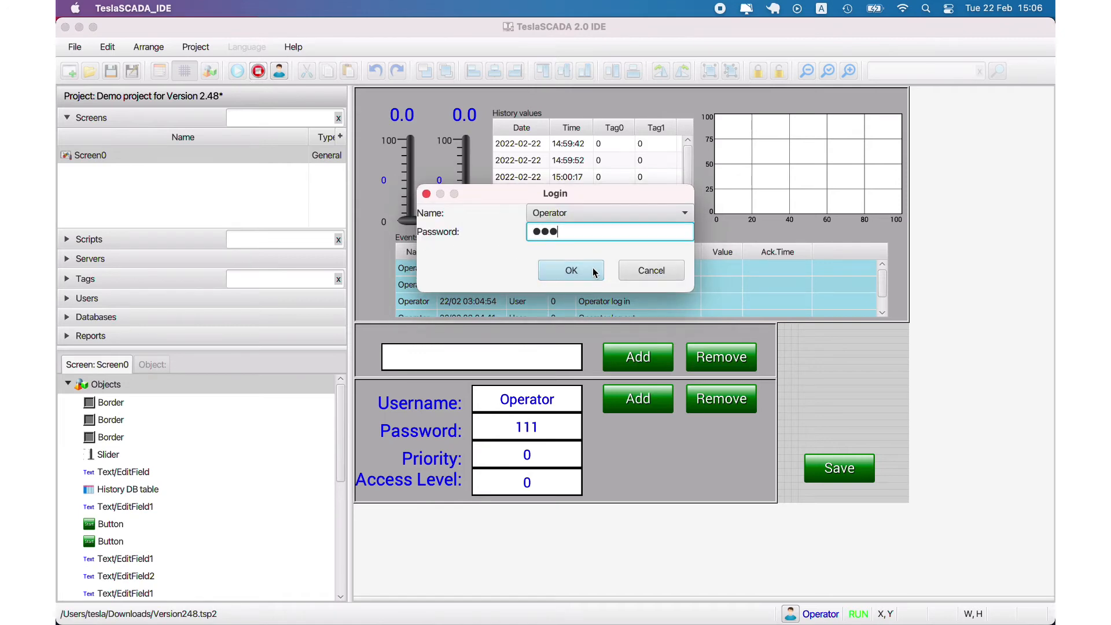
pyautogui.click(90, 72)
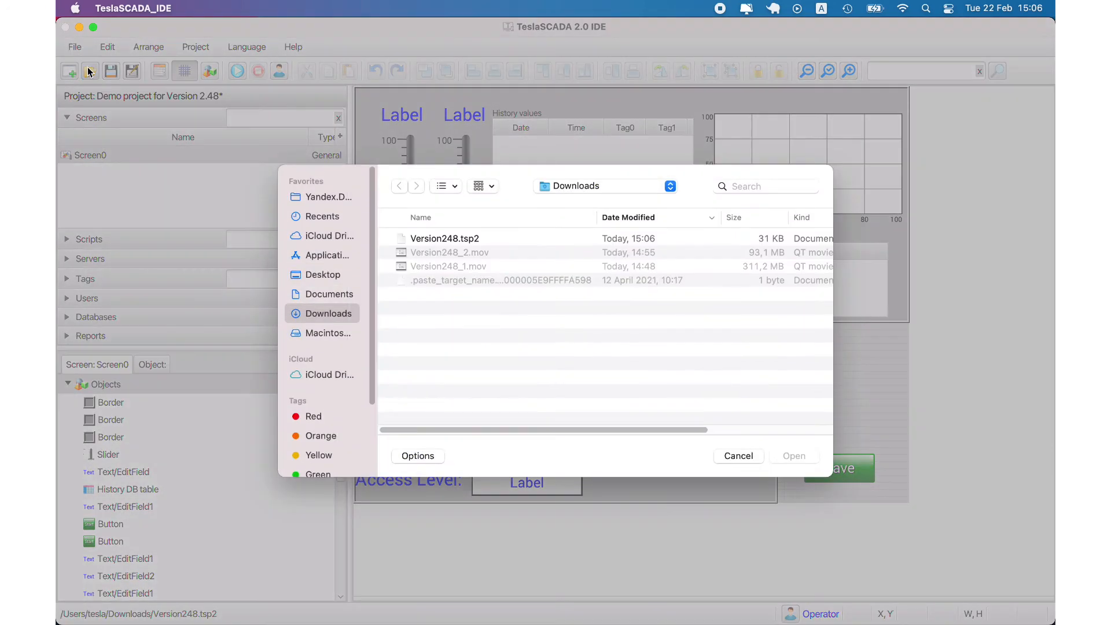
# Load Version248.tsp2 and review the Operator user's properties and password, closing them unchanged
pyautogui.doubleClick(468, 243)
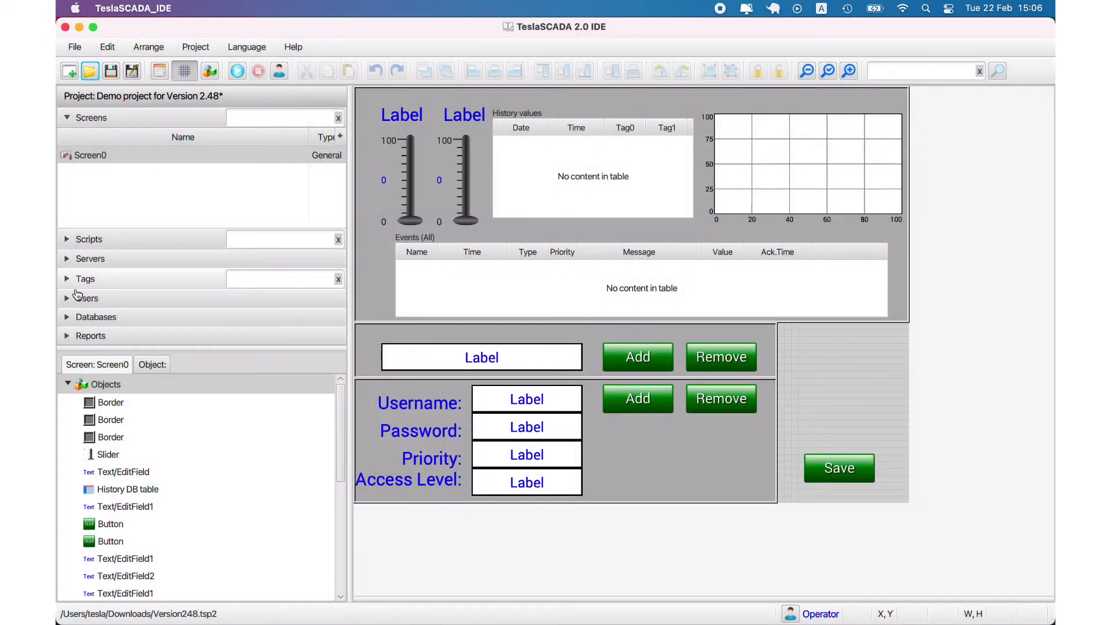
pyautogui.click(77, 296)
pyautogui.doubleClick(84, 218)
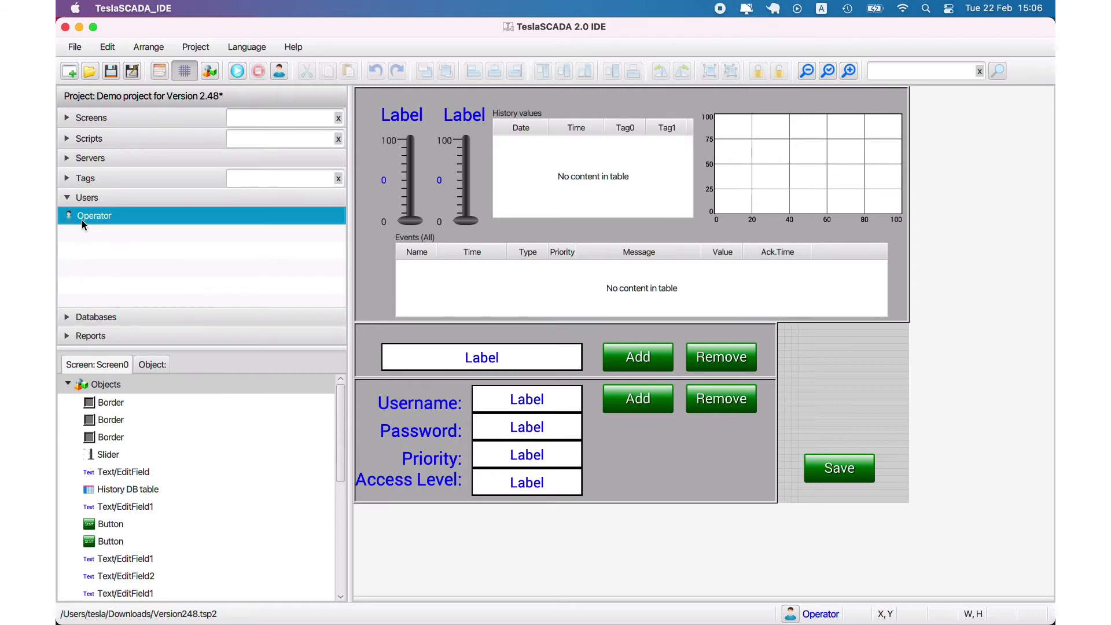
pyautogui.press('Tab')
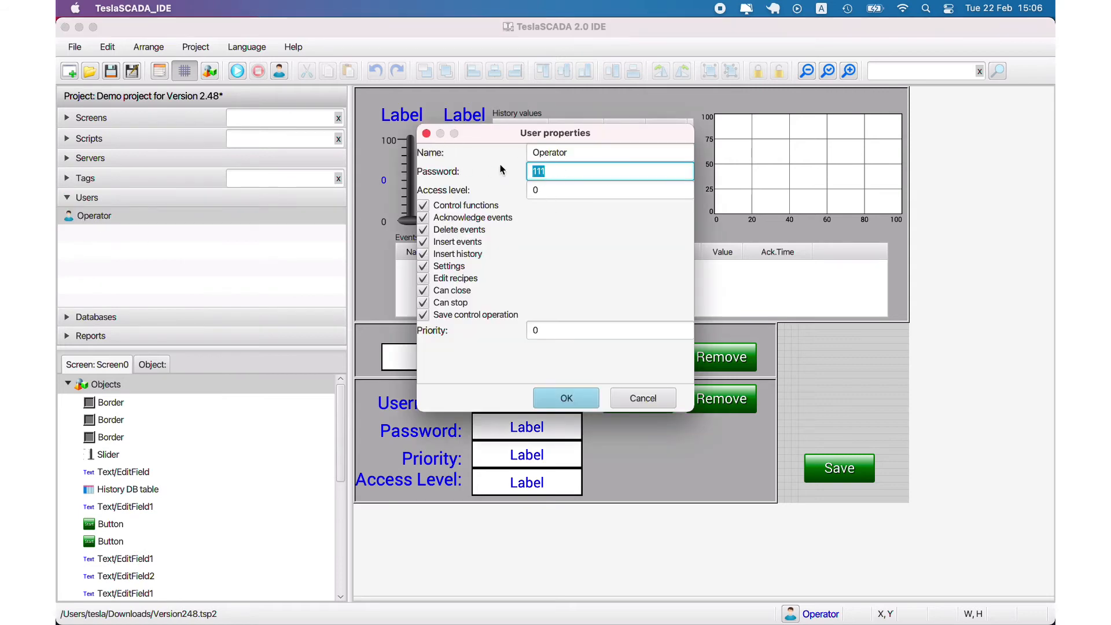
pyautogui.click(639, 400)
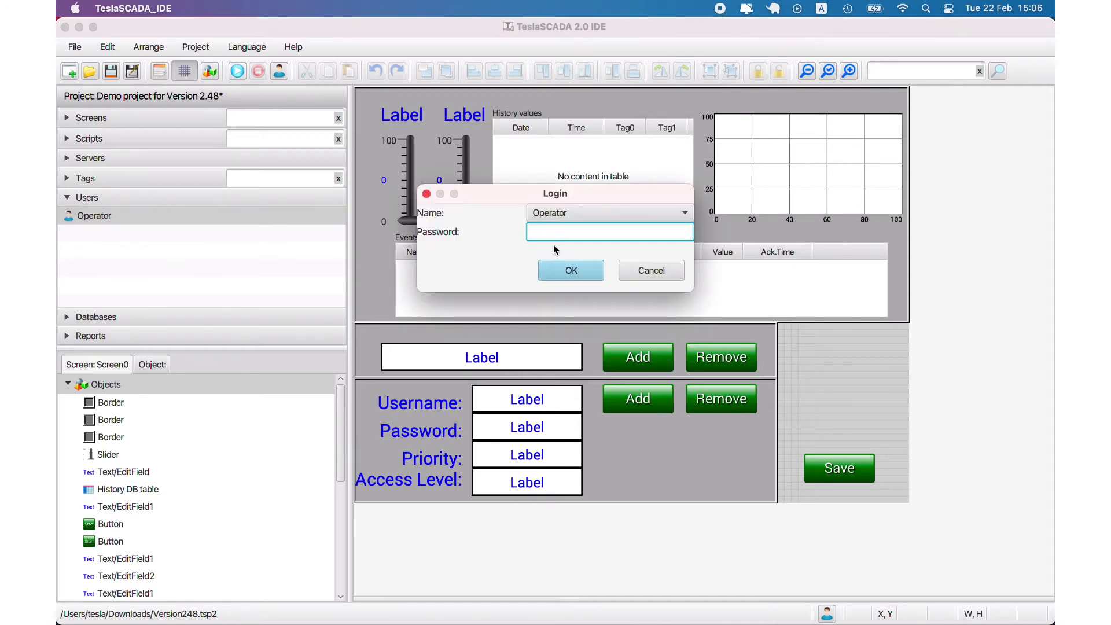
# Log in as Operator with its password, enter Operator as the screen's username, then stop the run
pyautogui.write('123')
pyautogui.click(578, 273)
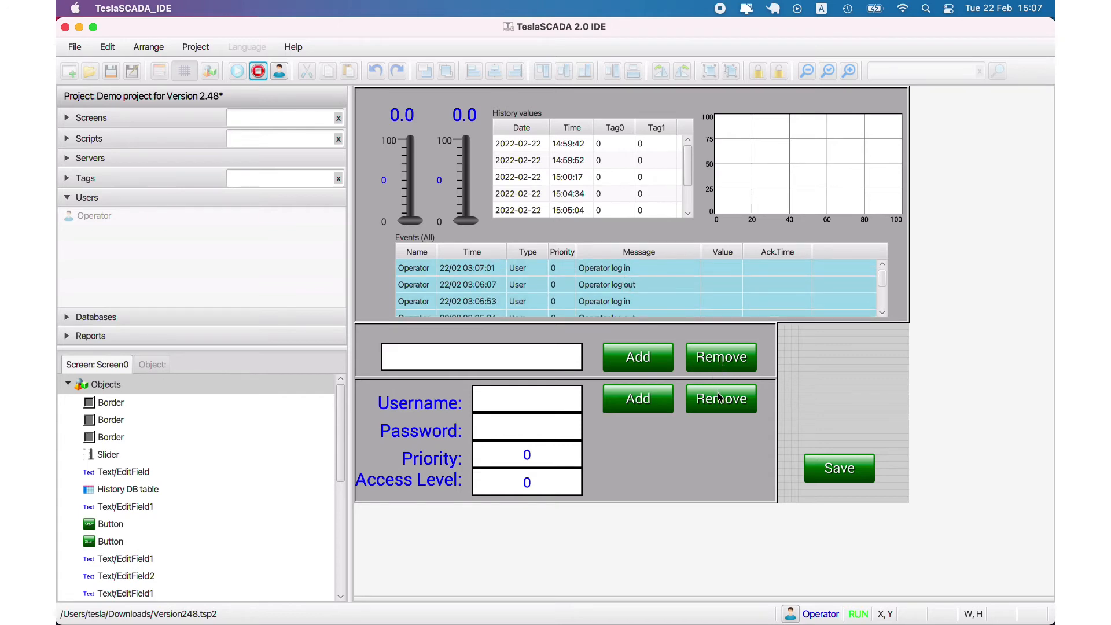
pyautogui.click(546, 397)
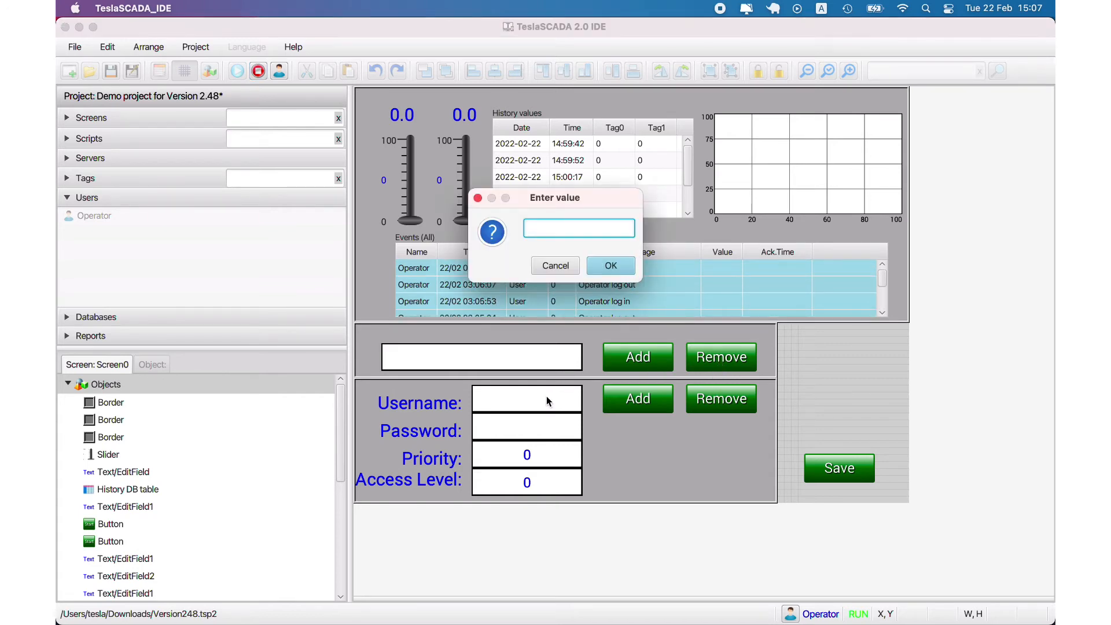
pyautogui.write('Operator')
pyautogui.click(615, 273)
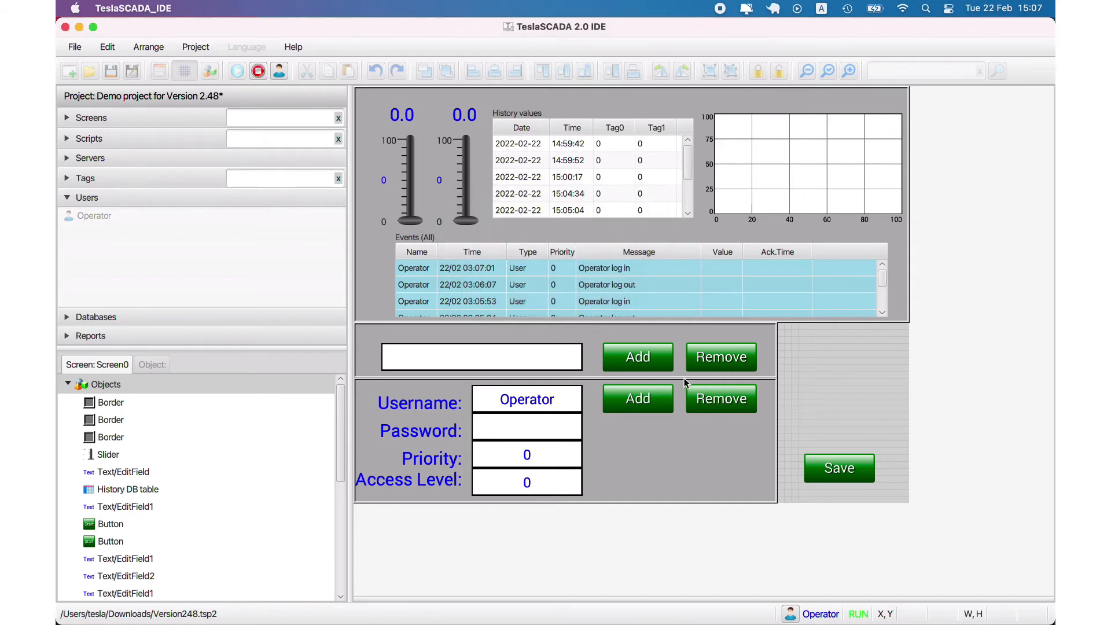
pyautogui.click(259, 71)
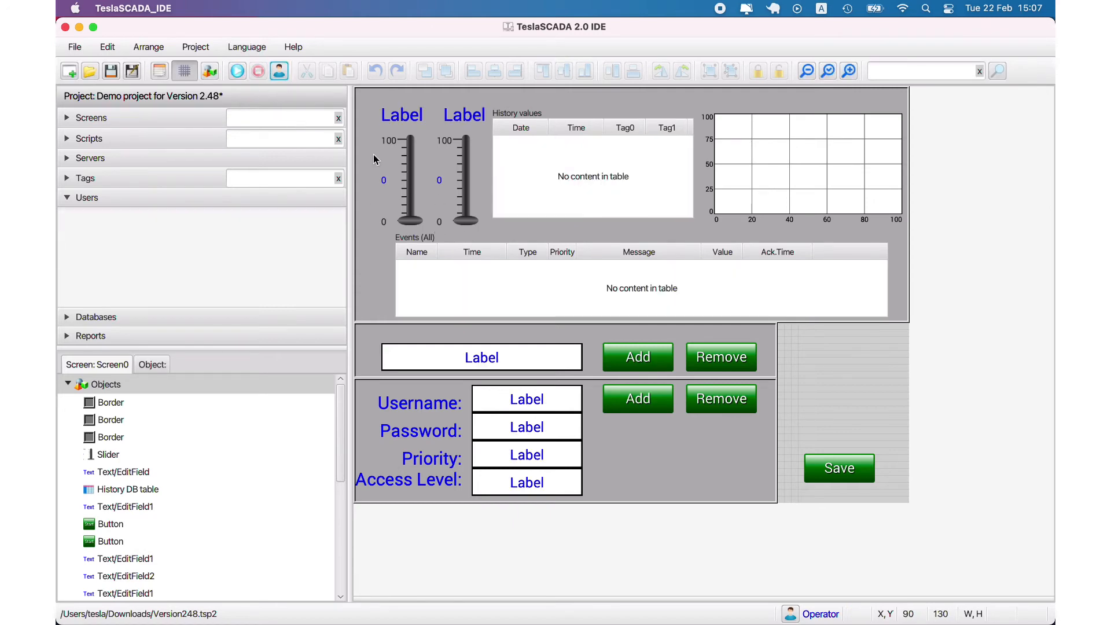
pyautogui.click(159, 71)
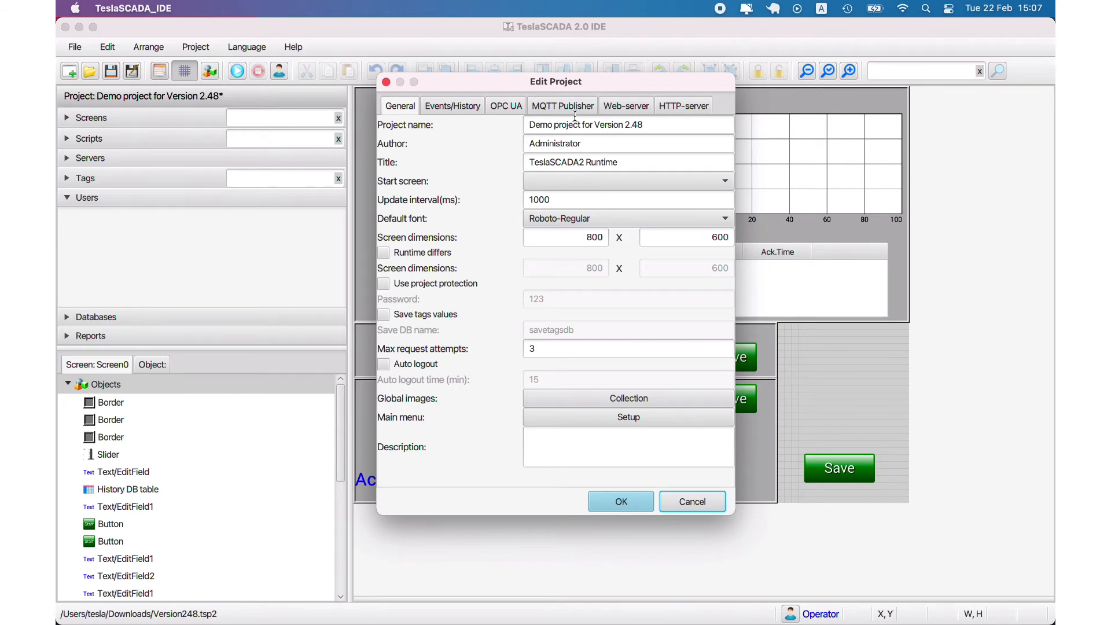
pyautogui.click(668, 111)
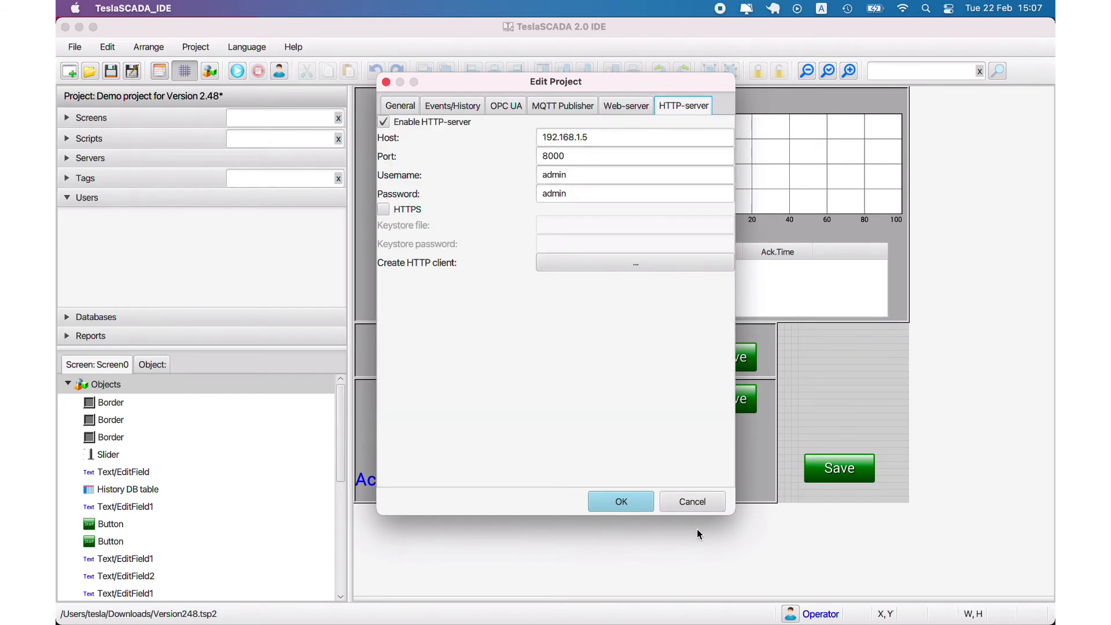
pyautogui.click(697, 504)
pyautogui.click(161, 71)
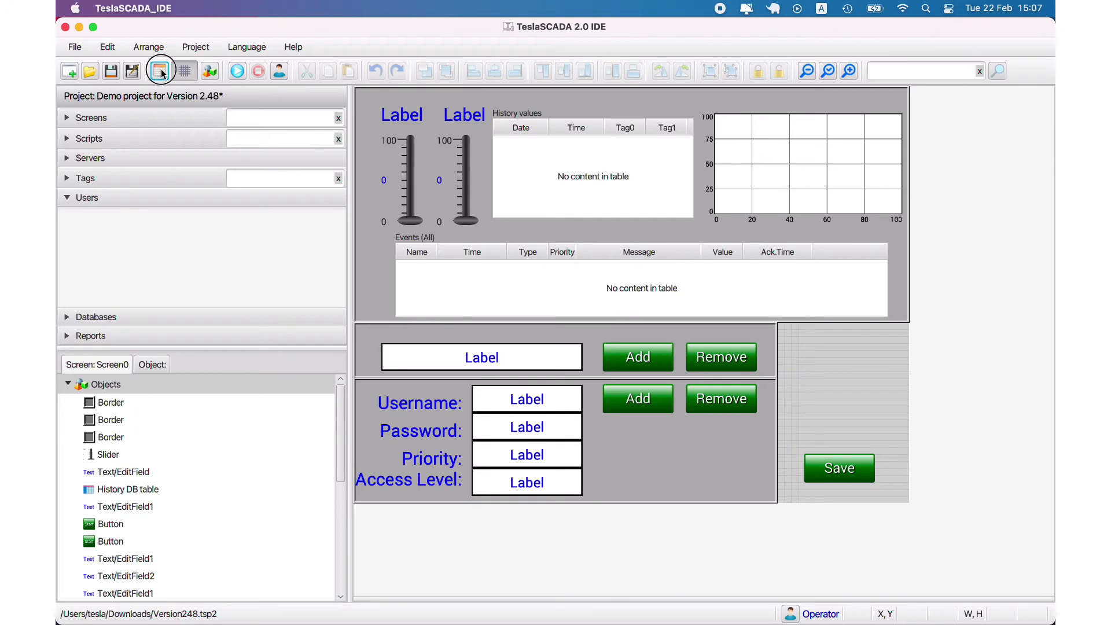
pyautogui.click(683, 106)
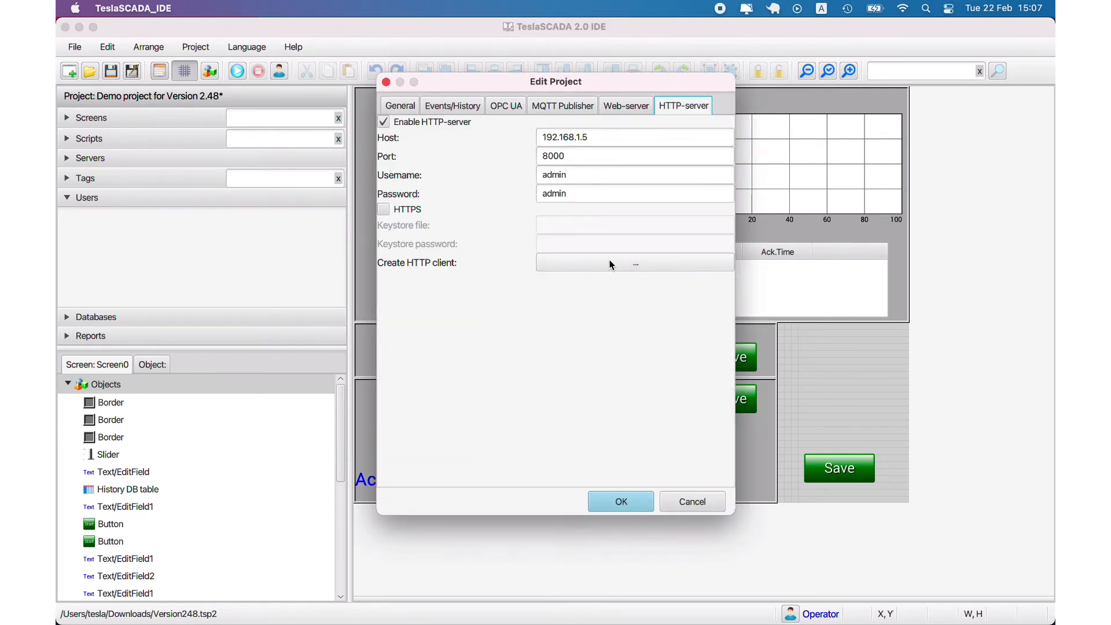
pyautogui.click(699, 502)
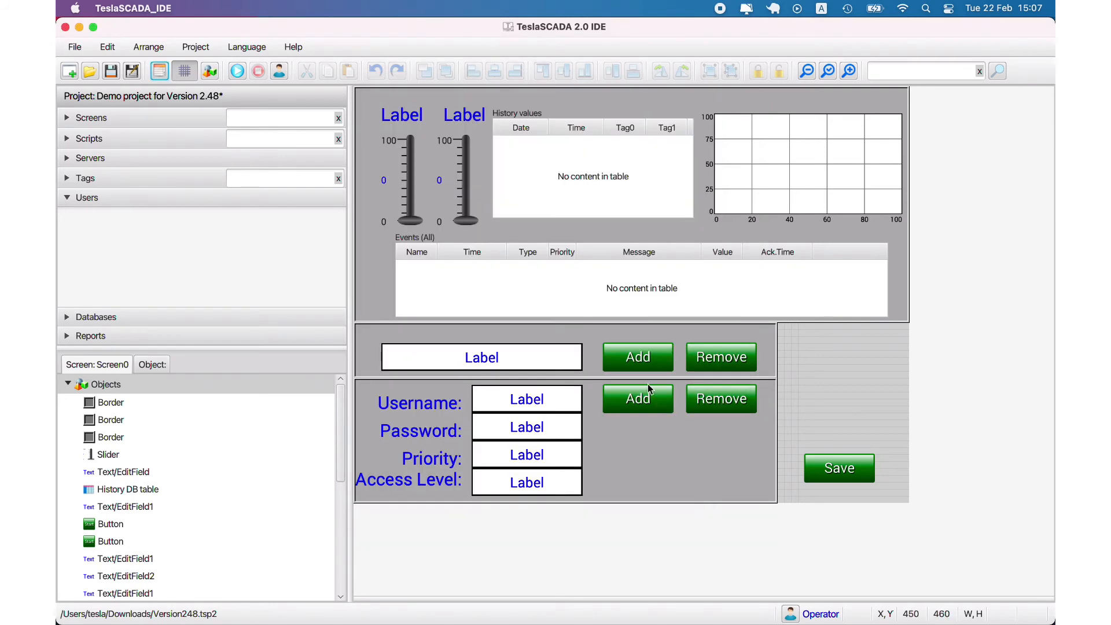
pyautogui.click(584, 291)
pyautogui.doubleClick(583, 291)
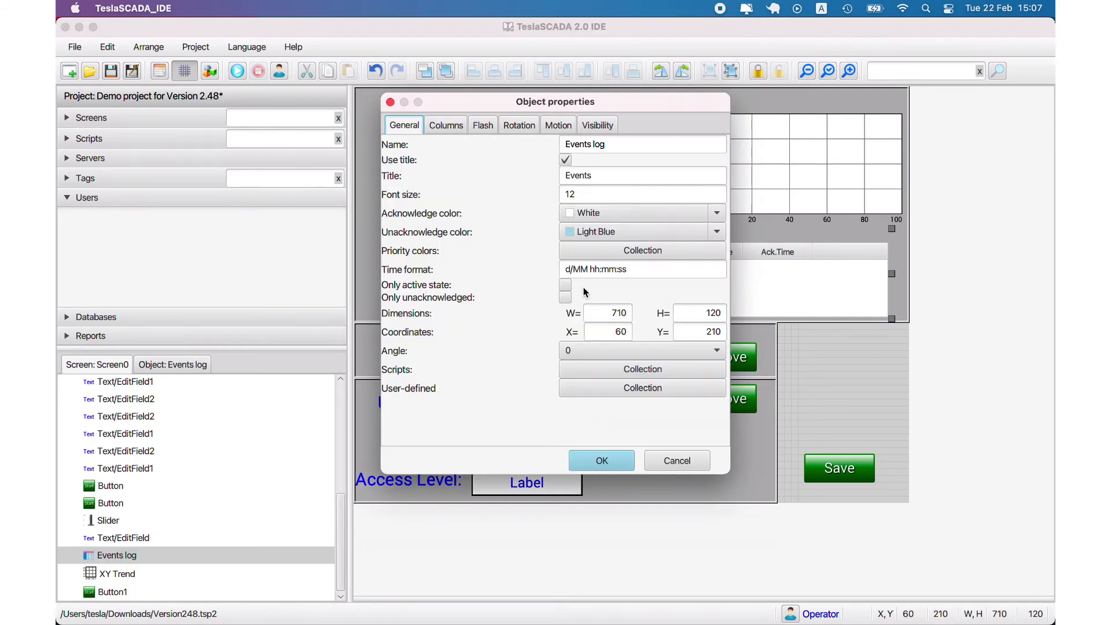
pyautogui.click(680, 461)
pyautogui.click(747, 181)
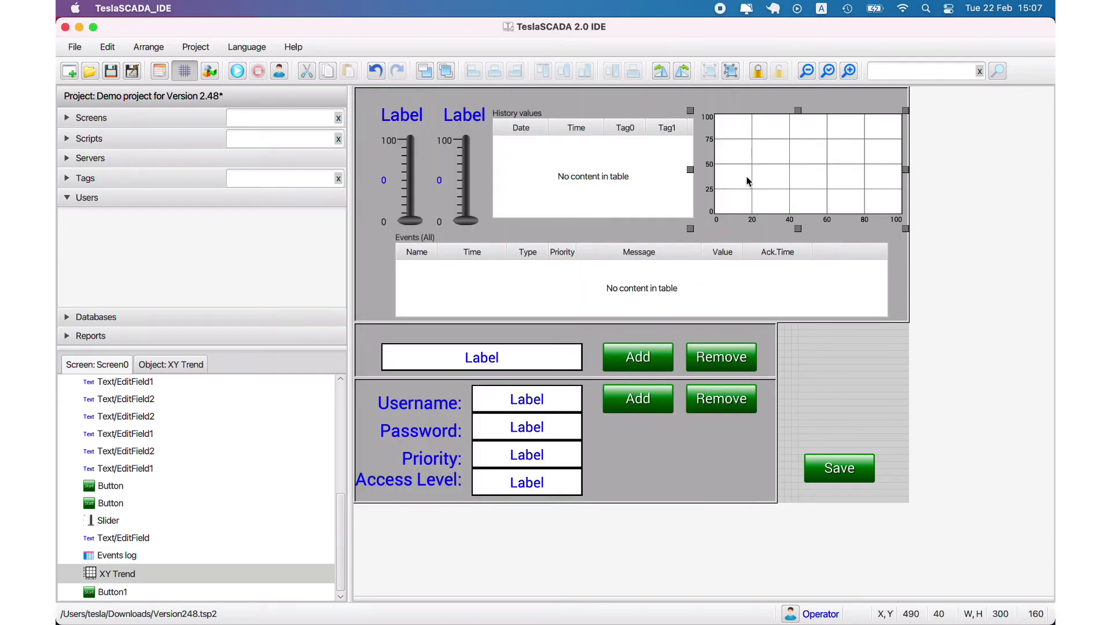
pyautogui.doubleClick(746, 181)
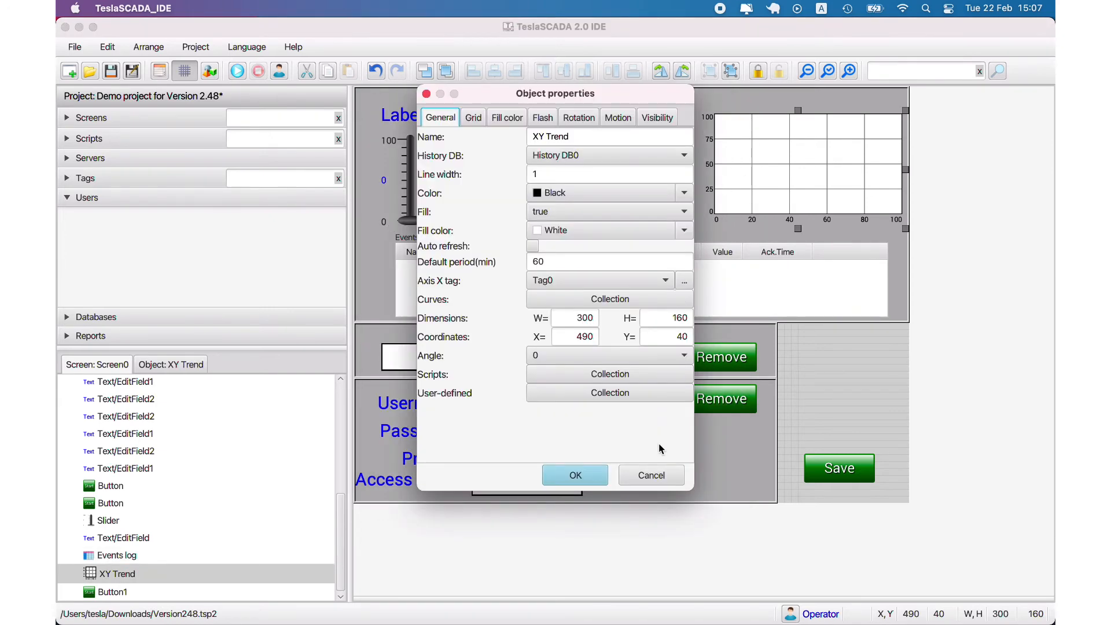
pyautogui.click(662, 474)
pyautogui.doubleClick(631, 191)
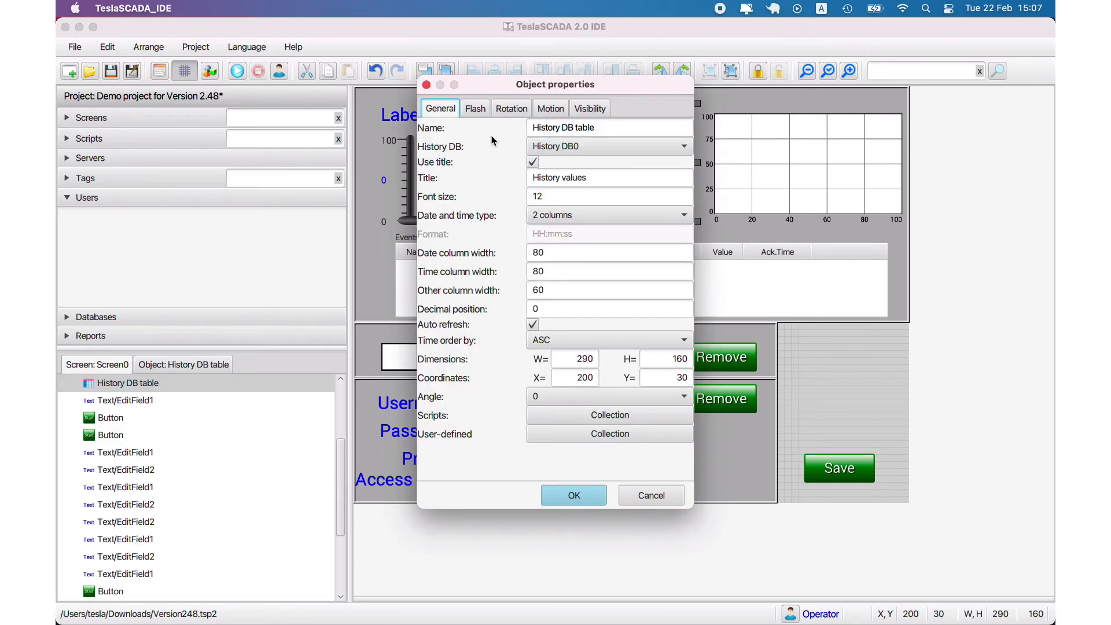
pyautogui.click(662, 497)
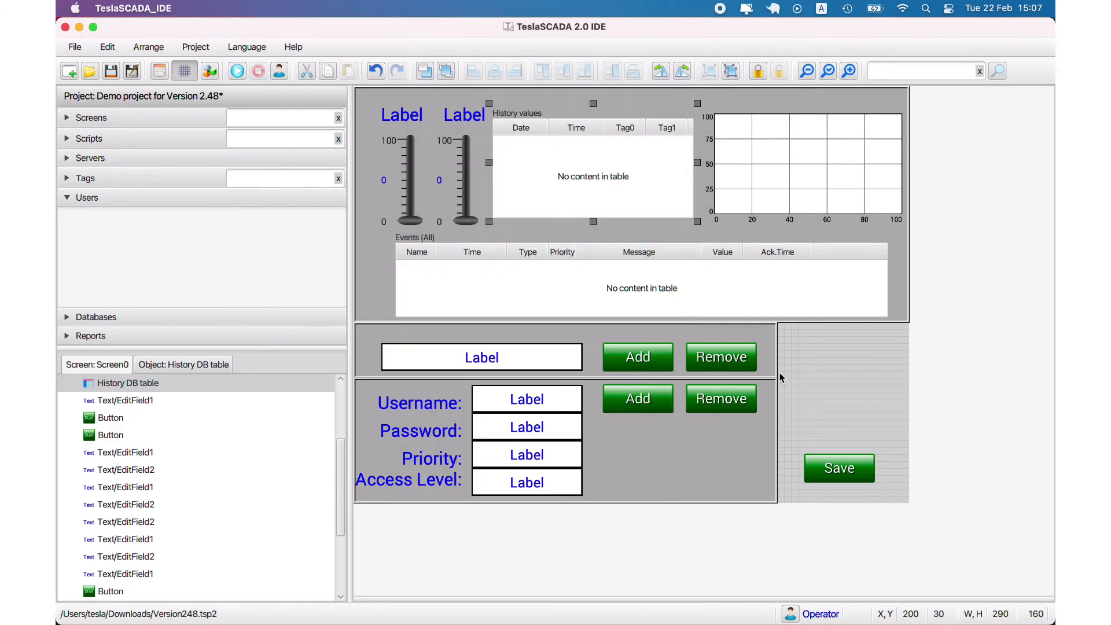
pyautogui.rightClick(804, 338)
pyautogui.click(808, 332)
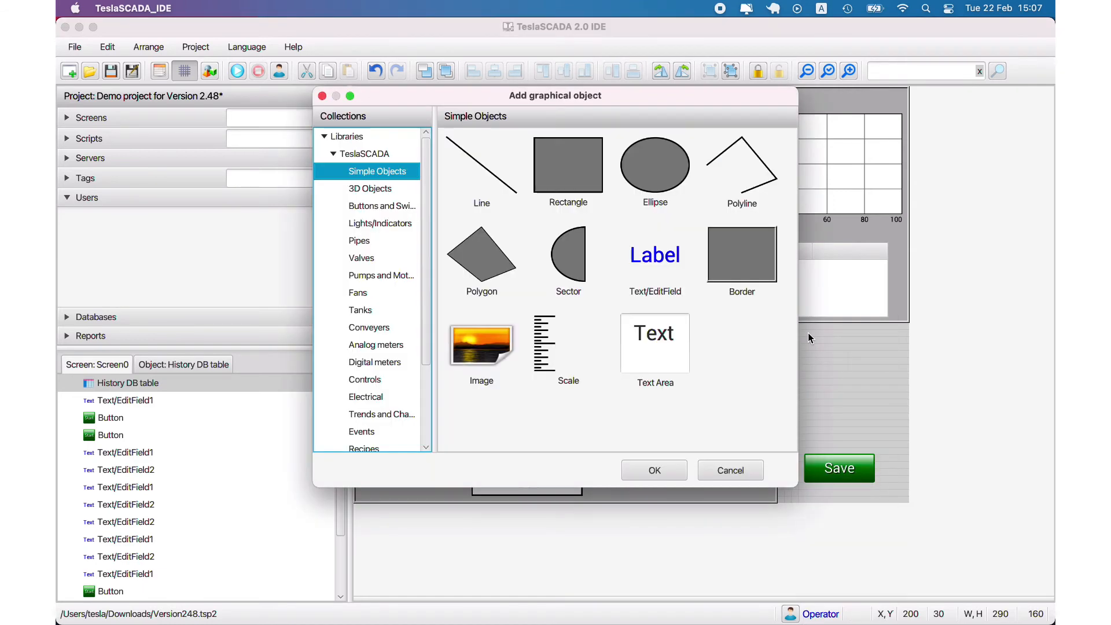
pyautogui.scroll(-5, 366, 307)
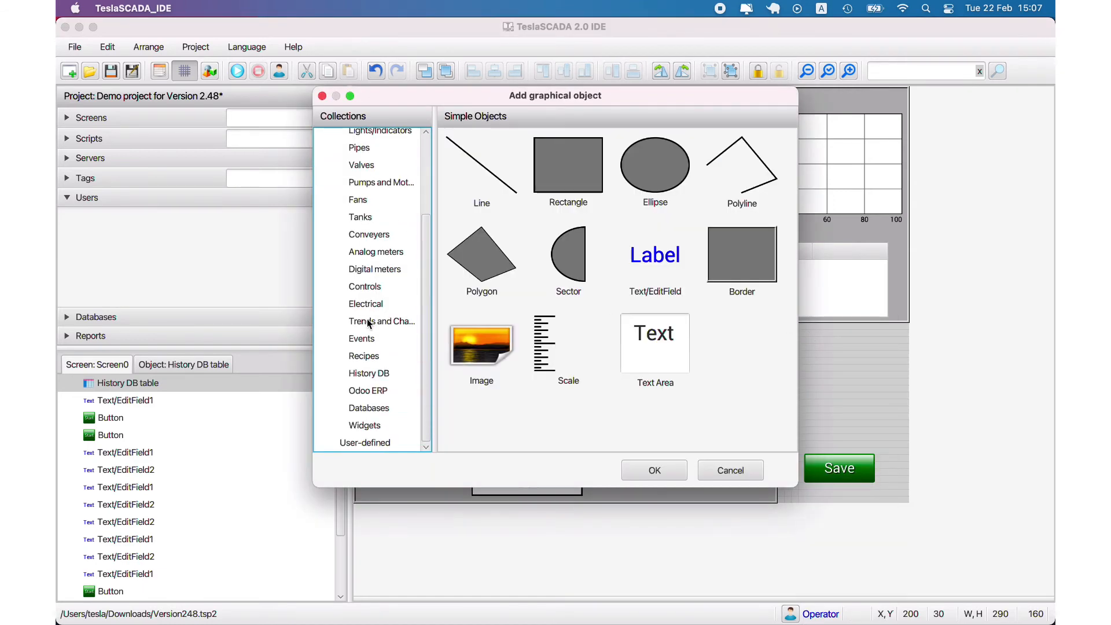
pyautogui.click(376, 343)
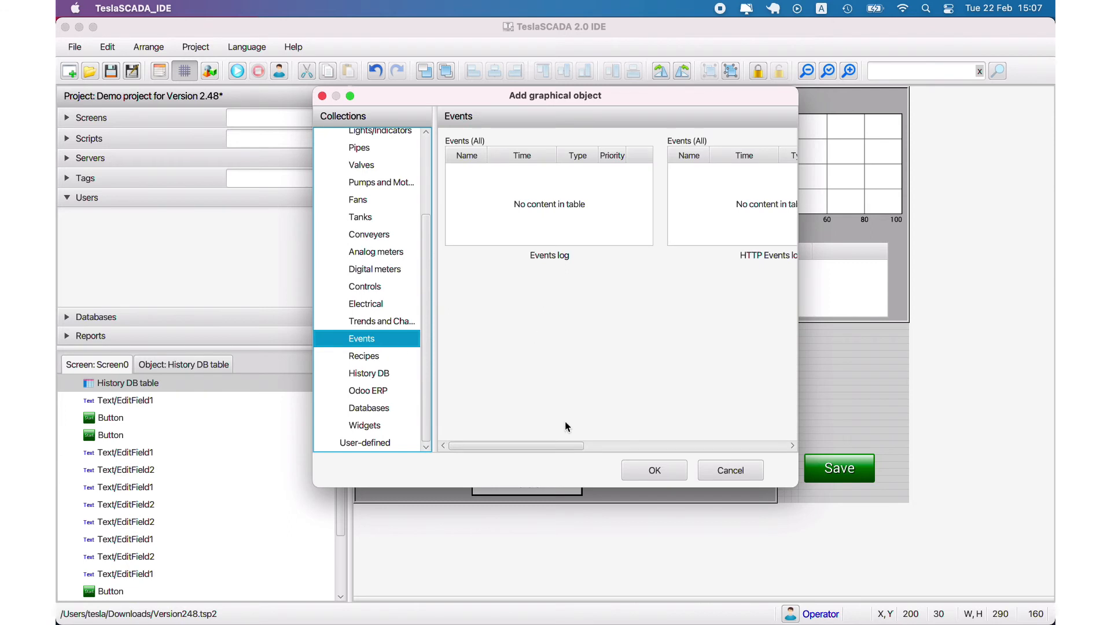
pyautogui.moveTo(557, 446); pyautogui.dragTo(527, 440)
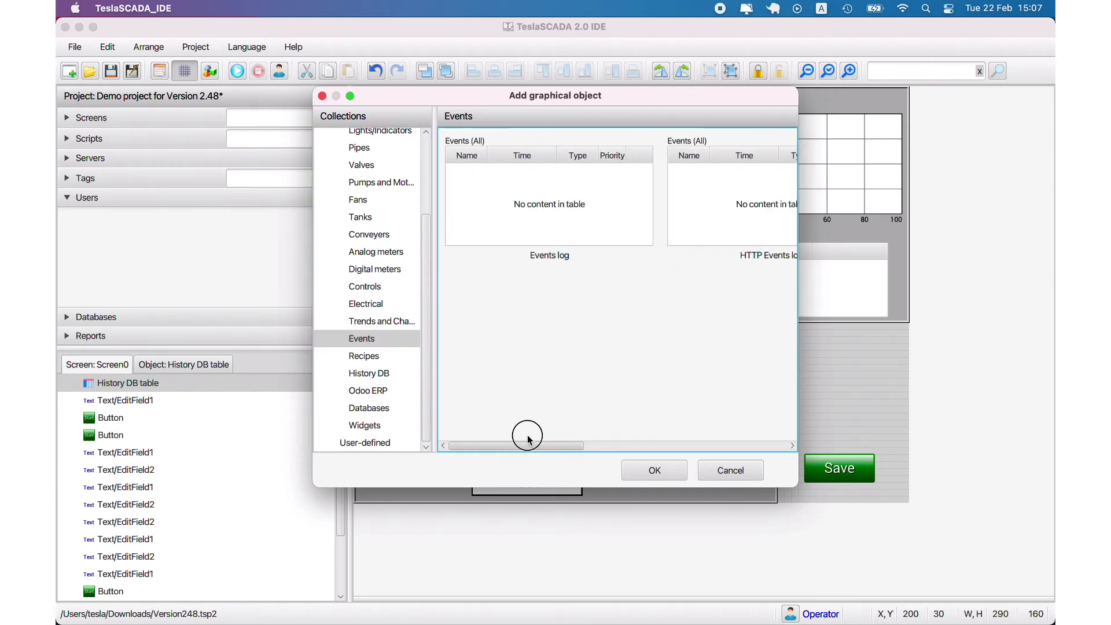
pyautogui.click(673, 216)
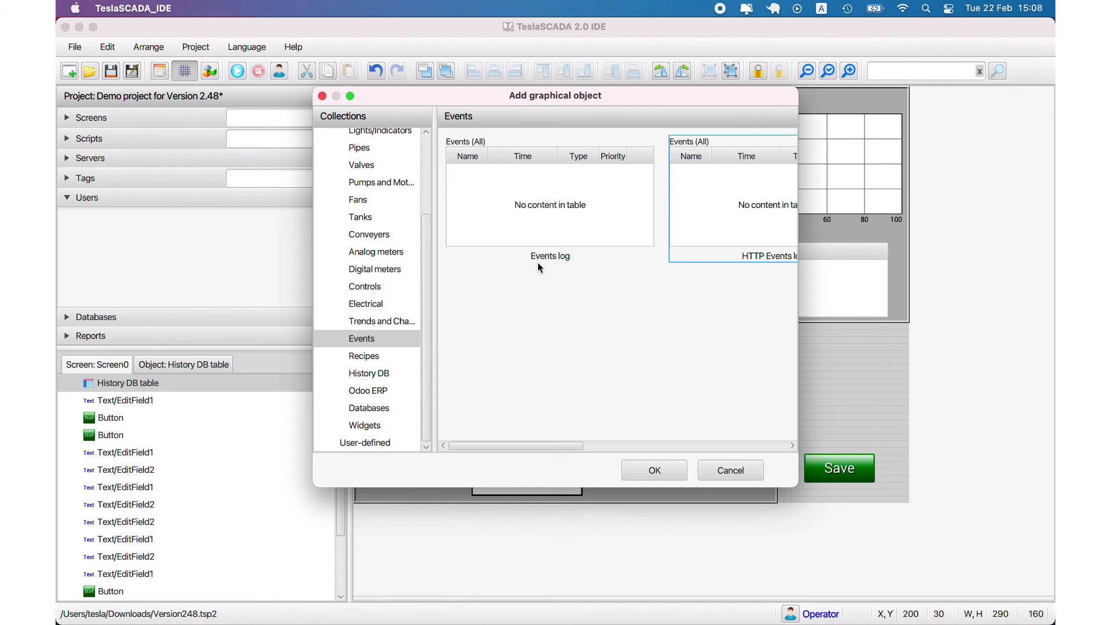
pyautogui.click(389, 377)
pyautogui.moveTo(536, 446); pyautogui.dragTo(678, 450)
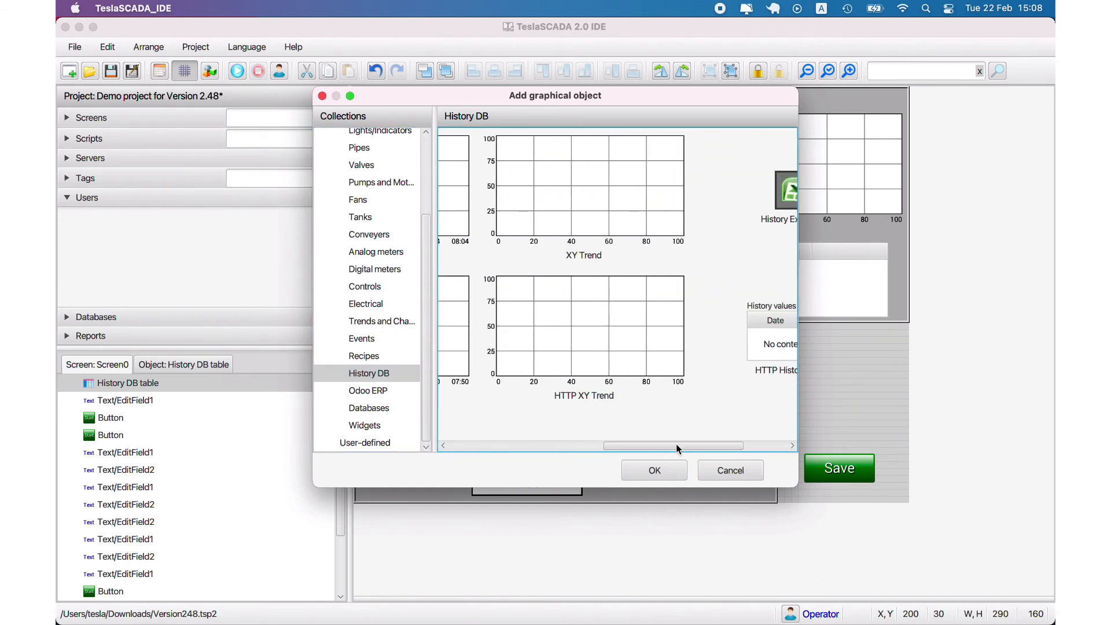
pyautogui.click(580, 354)
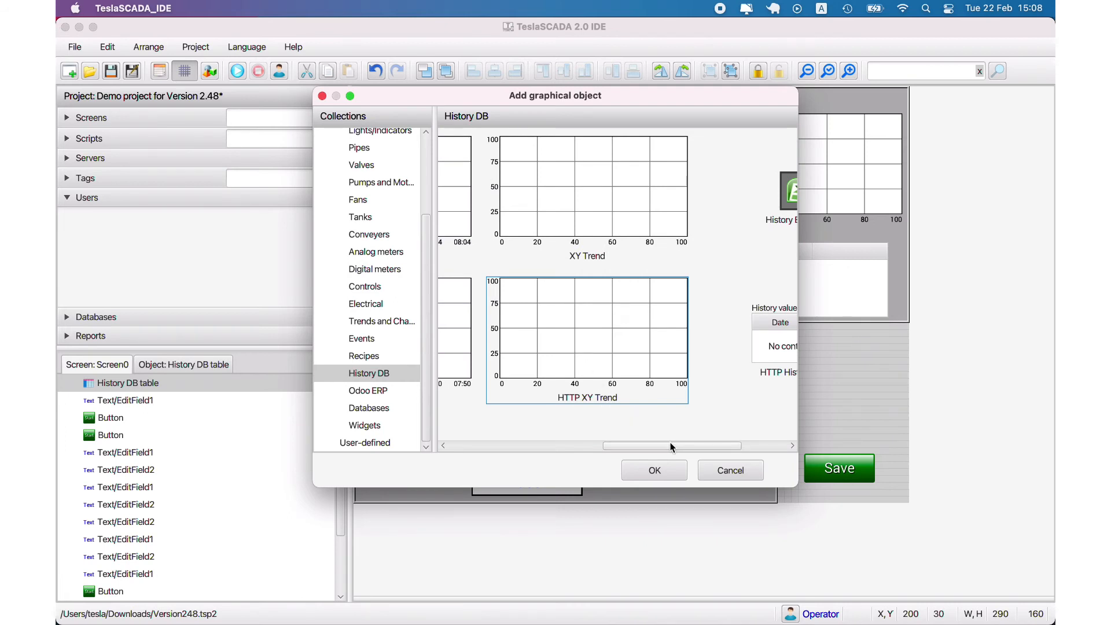
pyautogui.moveTo(671, 442); pyautogui.dragTo(602, 446)
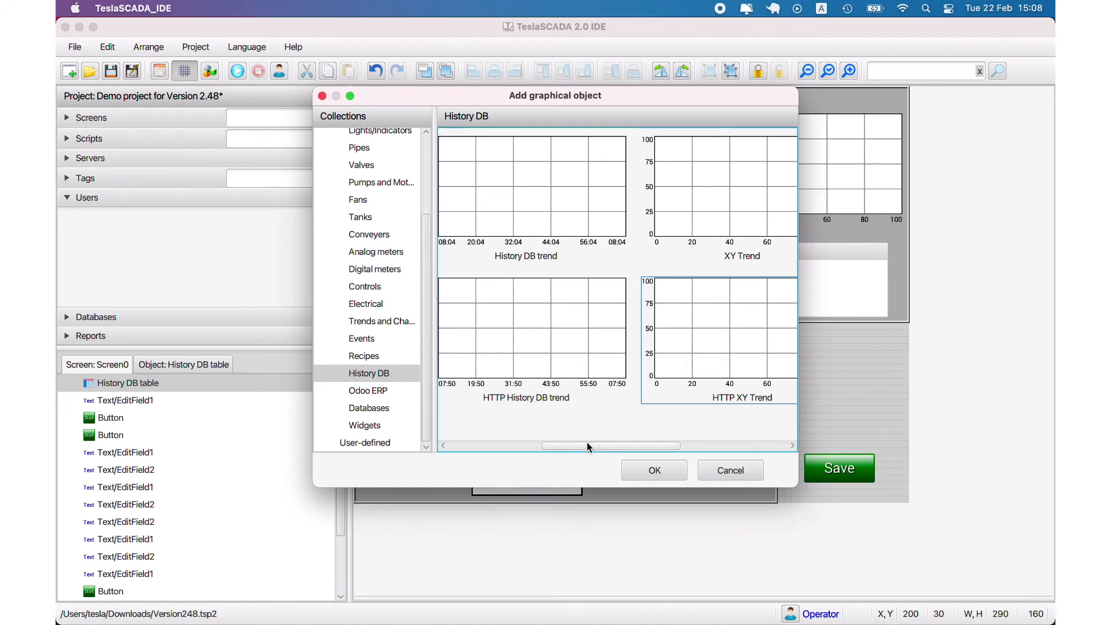
pyautogui.moveTo(587, 442); pyautogui.dragTo(482, 417)
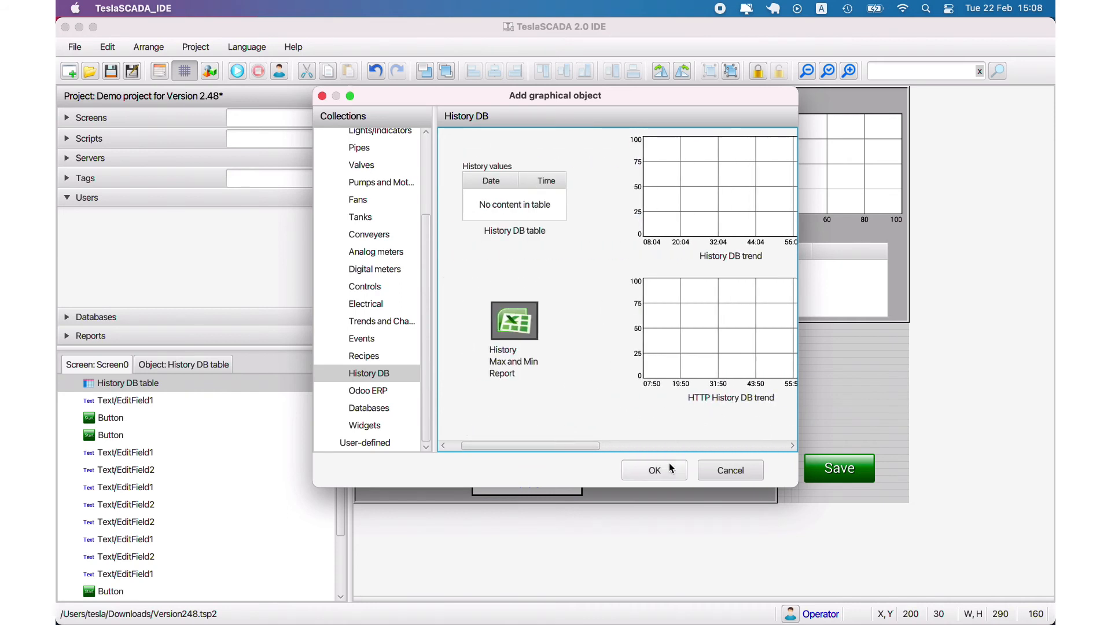
pyautogui.click(707, 475)
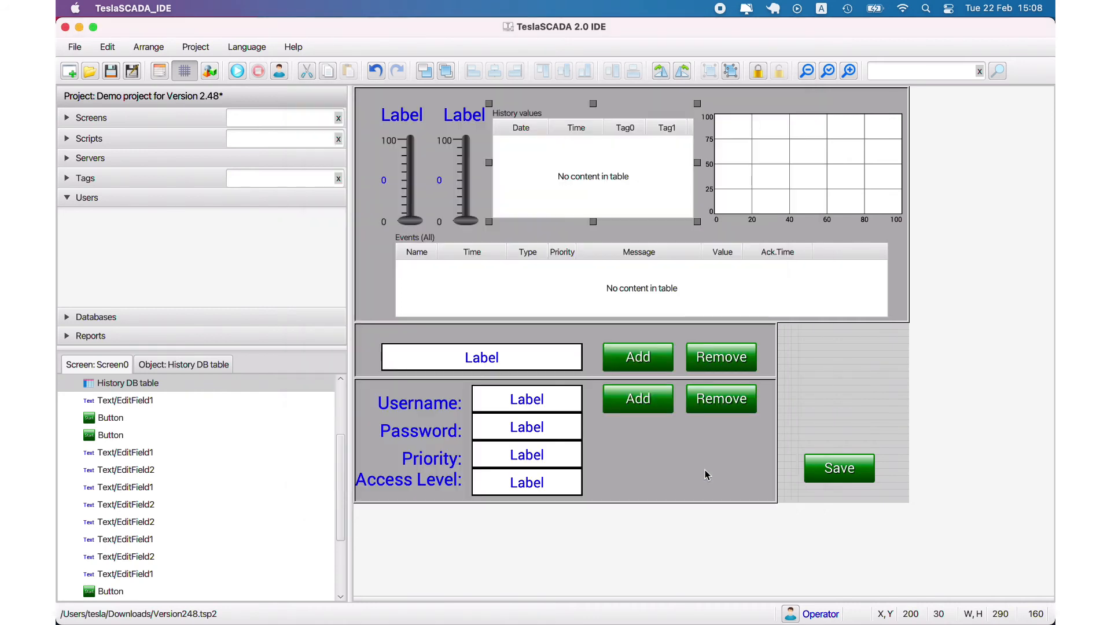
# From the HTTP-server project settings, create Version248_client in Downloads, converting DB objects to HTTP objects
pyautogui.click(164, 71)
pyautogui.click(689, 104)
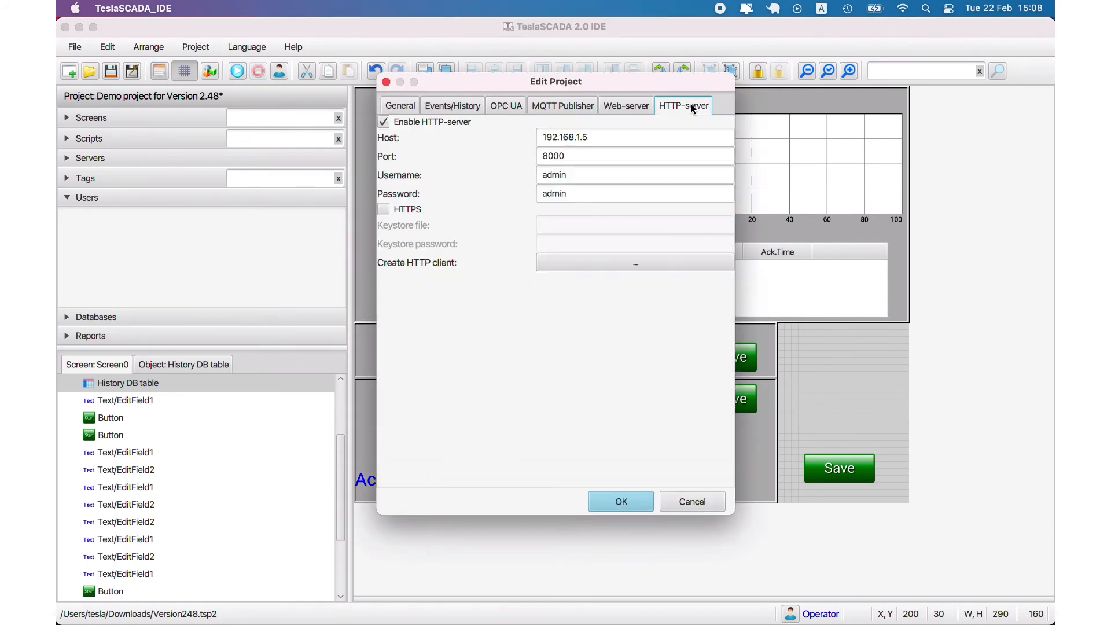
pyautogui.click(584, 267)
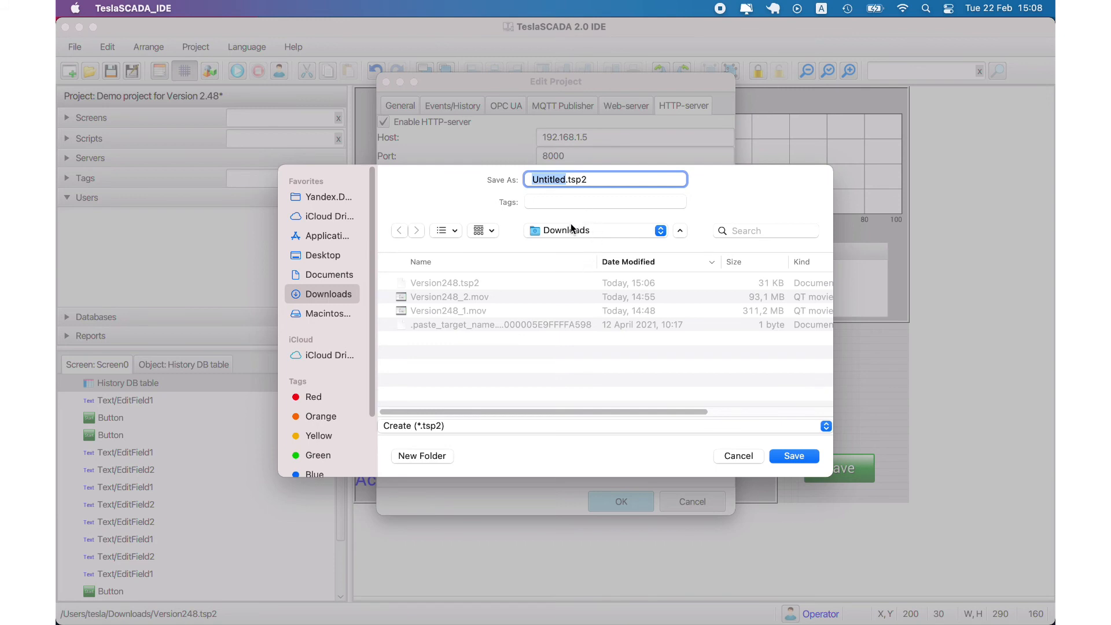
pyautogui.write('Version')
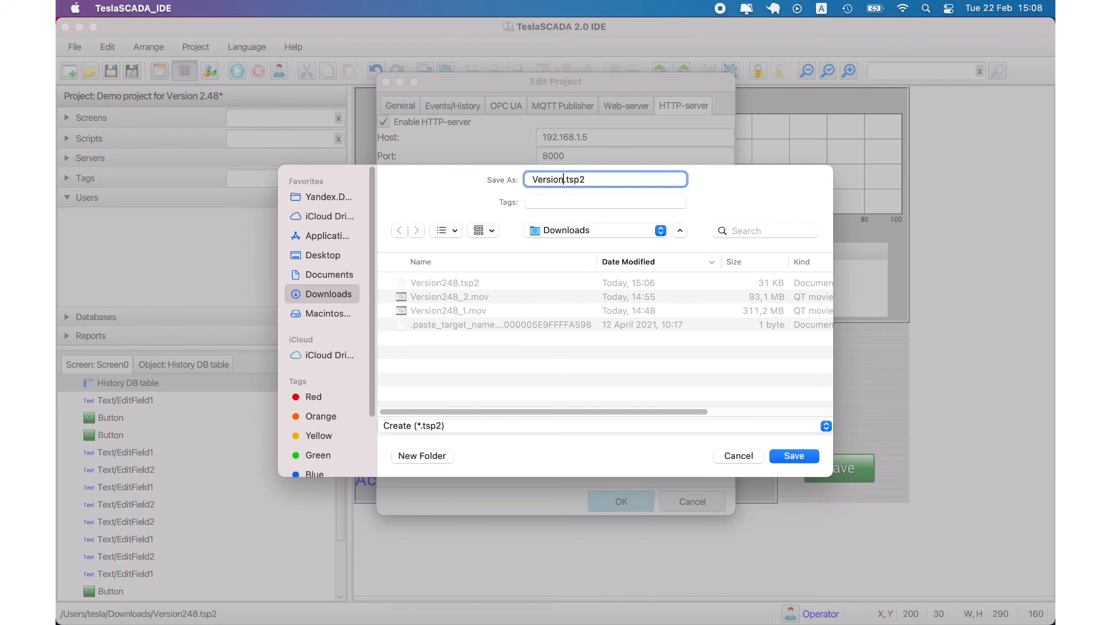
pyautogui.write('248_client')
pyautogui.click(810, 455)
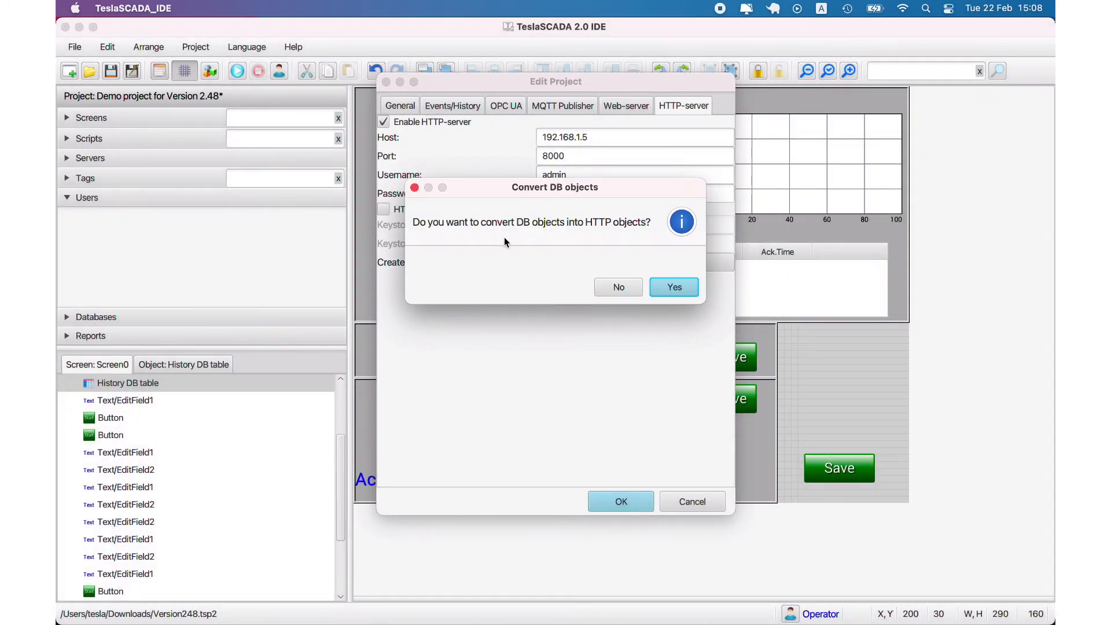
pyautogui.click(655, 292)
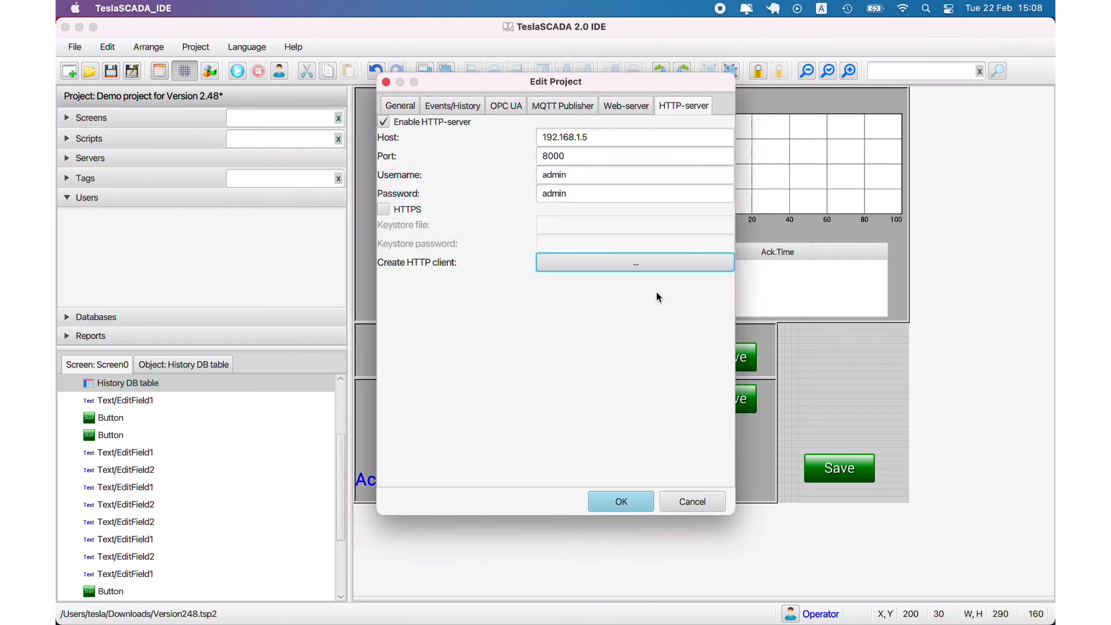
pyautogui.click(621, 501)
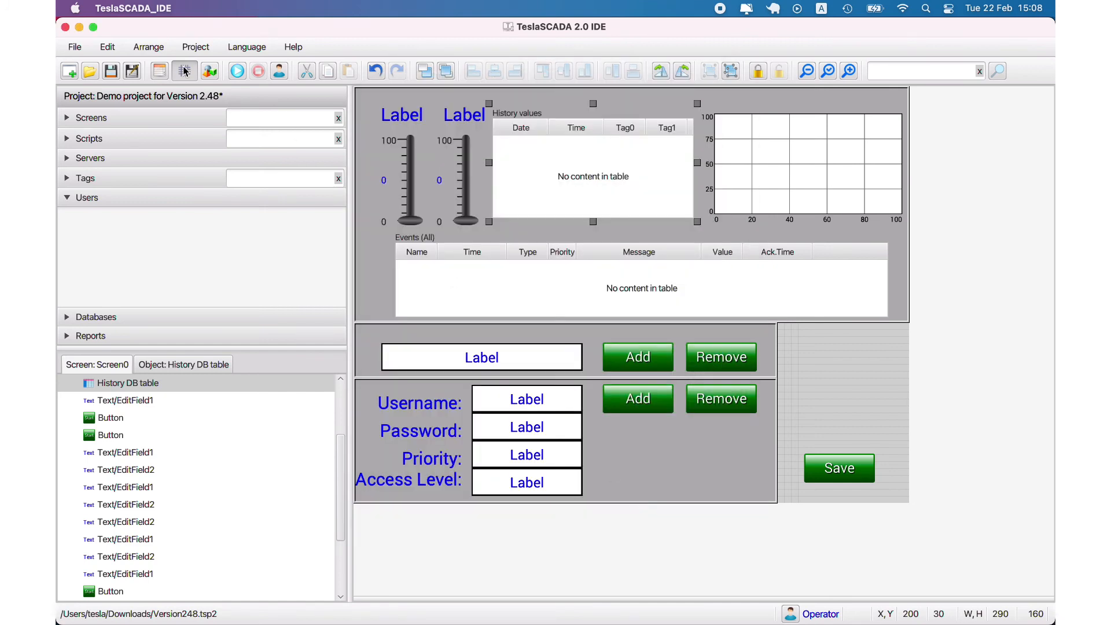
# Save the current project and open Version248_client.tsp2
pyautogui.click(110, 70)
pyautogui.click(90, 71)
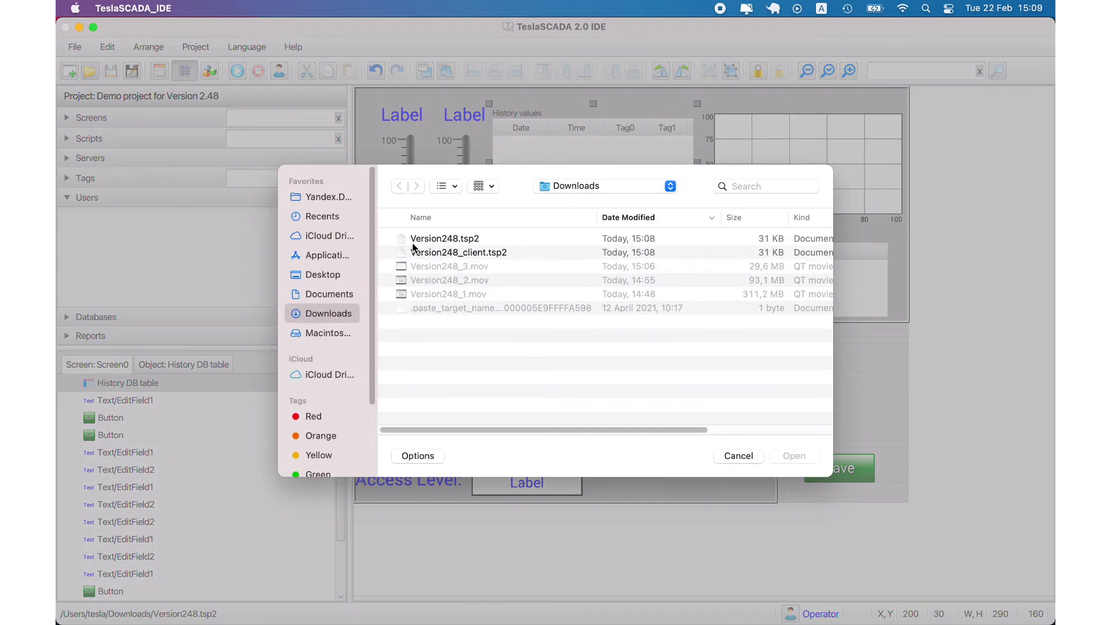
pyautogui.doubleClick(463, 255)
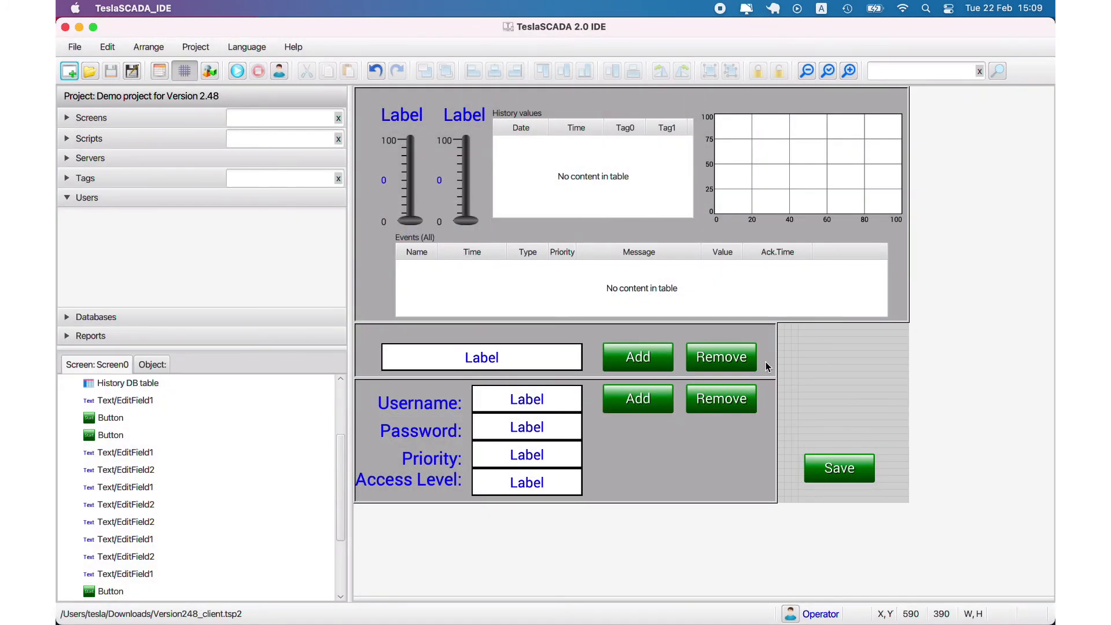
# Inspect the Events log table's properties, including its HTTP-server choice, without changing anything
pyautogui.doubleClick(624, 295)
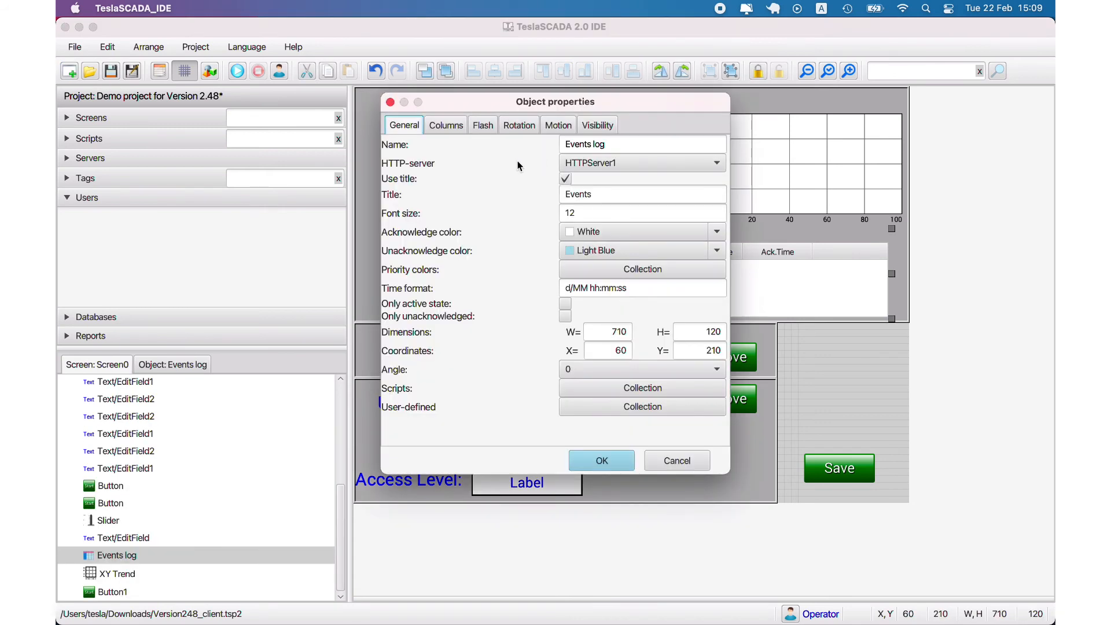
pyautogui.click(692, 458)
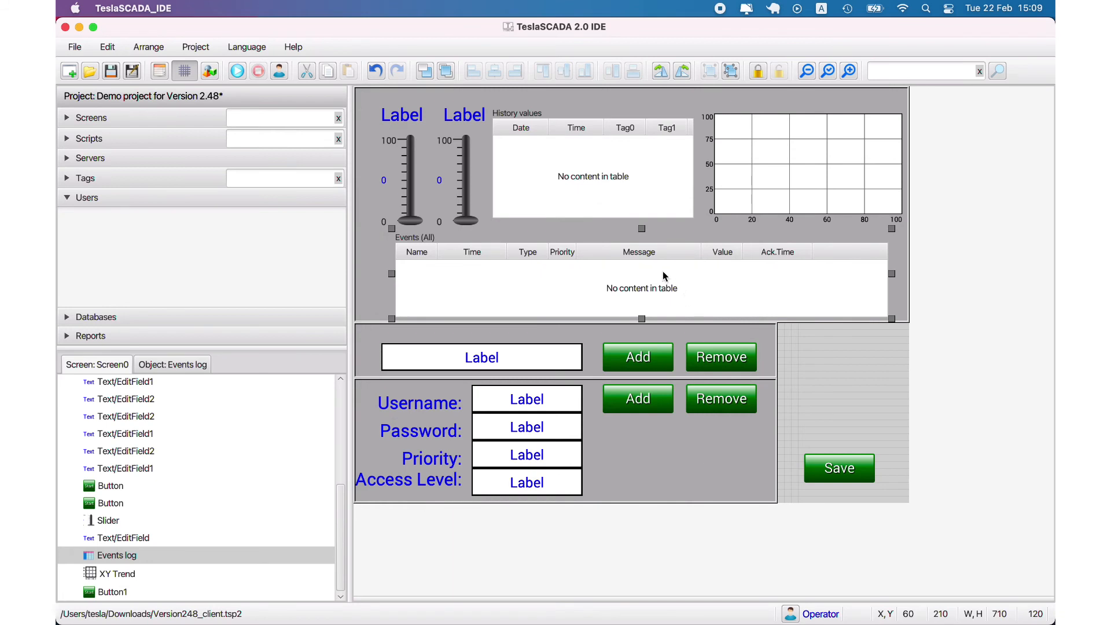
pyautogui.doubleClick(689, 287)
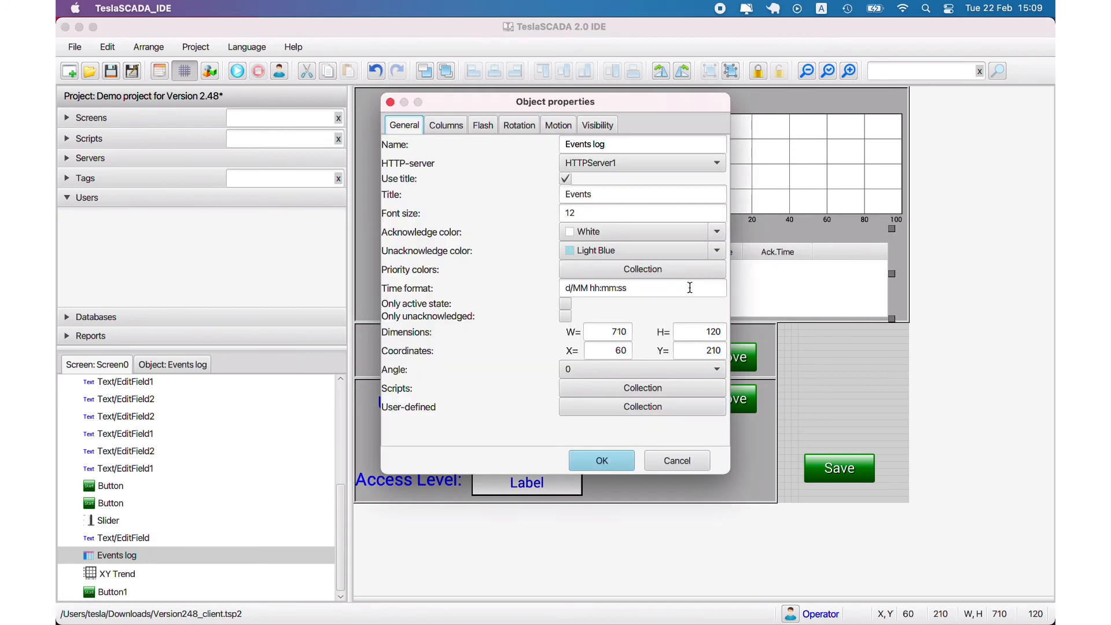
pyautogui.click(601, 166)
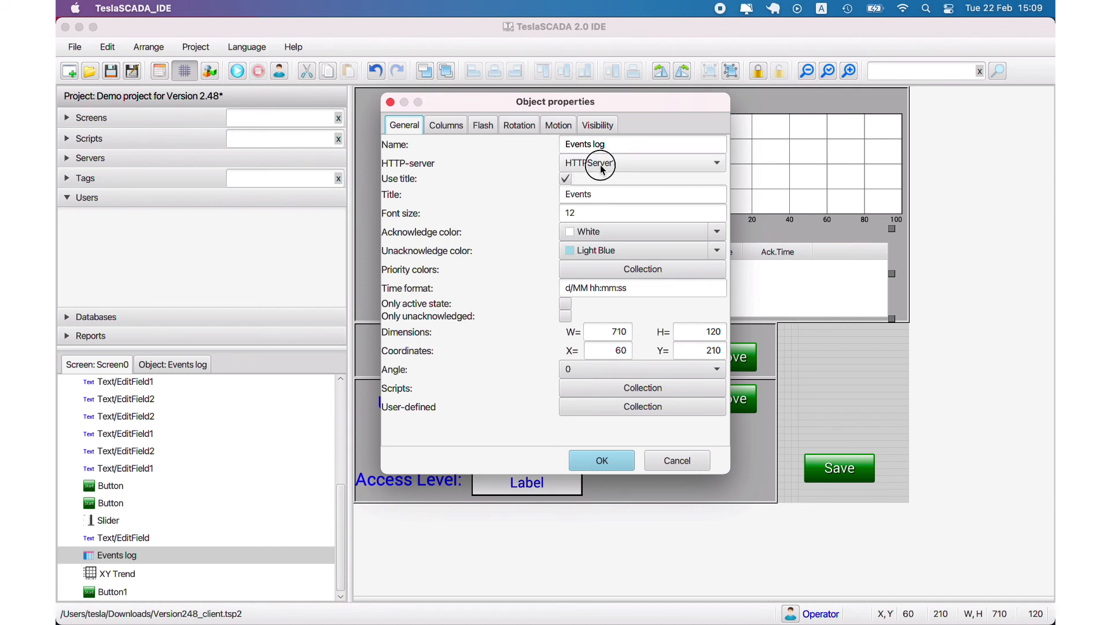
pyautogui.click(676, 460)
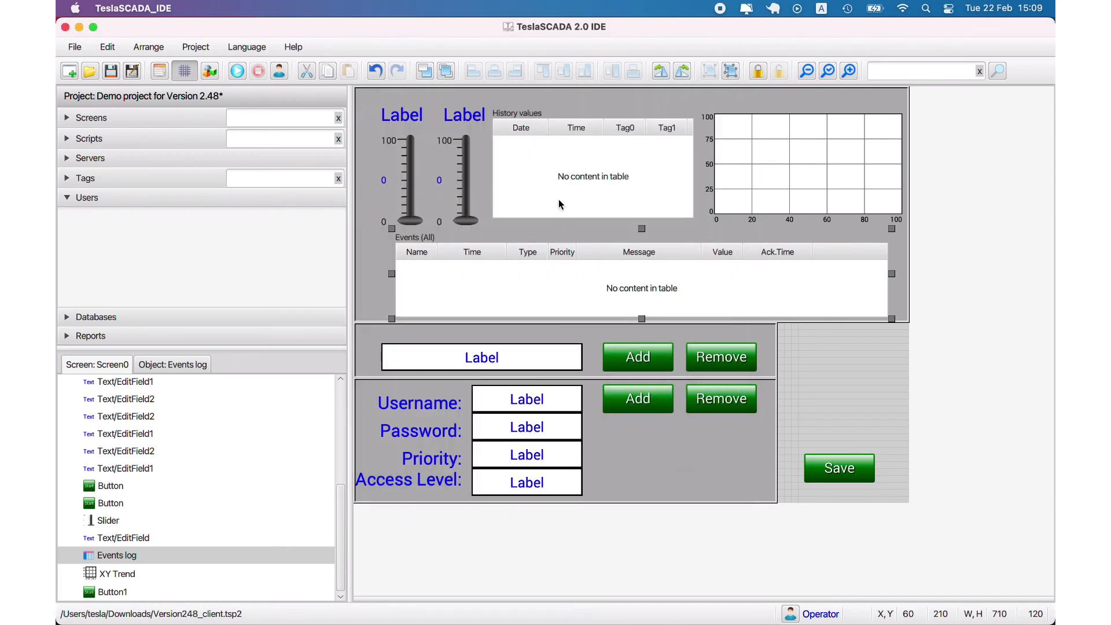
# Check that the History values table and XY Trend both use History DB0, leaving them unchanged
pyautogui.doubleClick(554, 171)
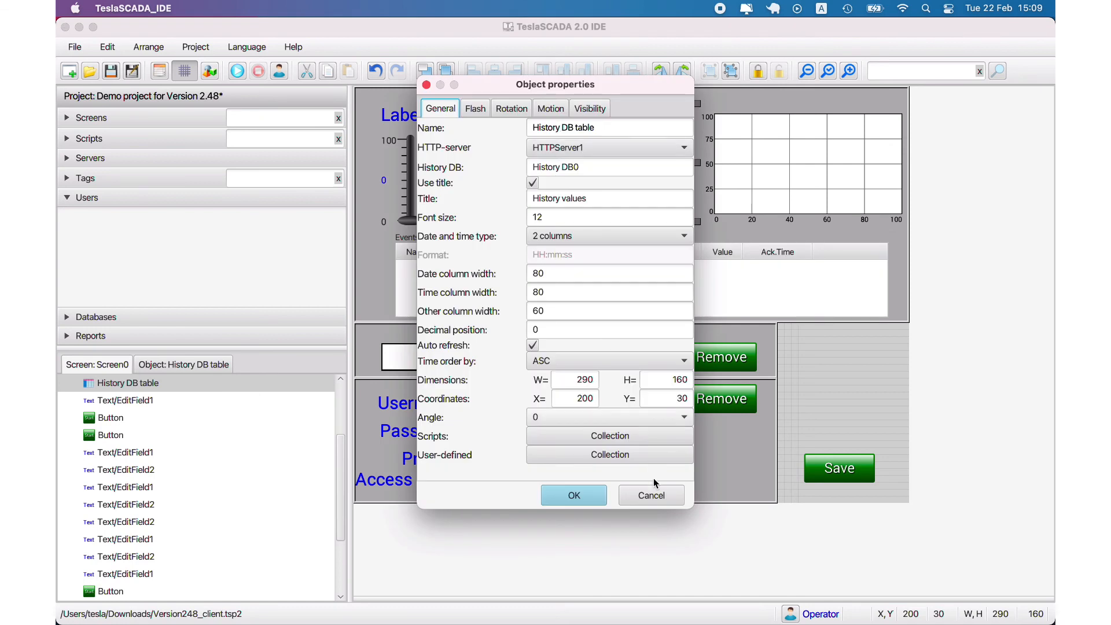
pyautogui.click(653, 493)
pyautogui.click(787, 168)
pyautogui.click(621, 175)
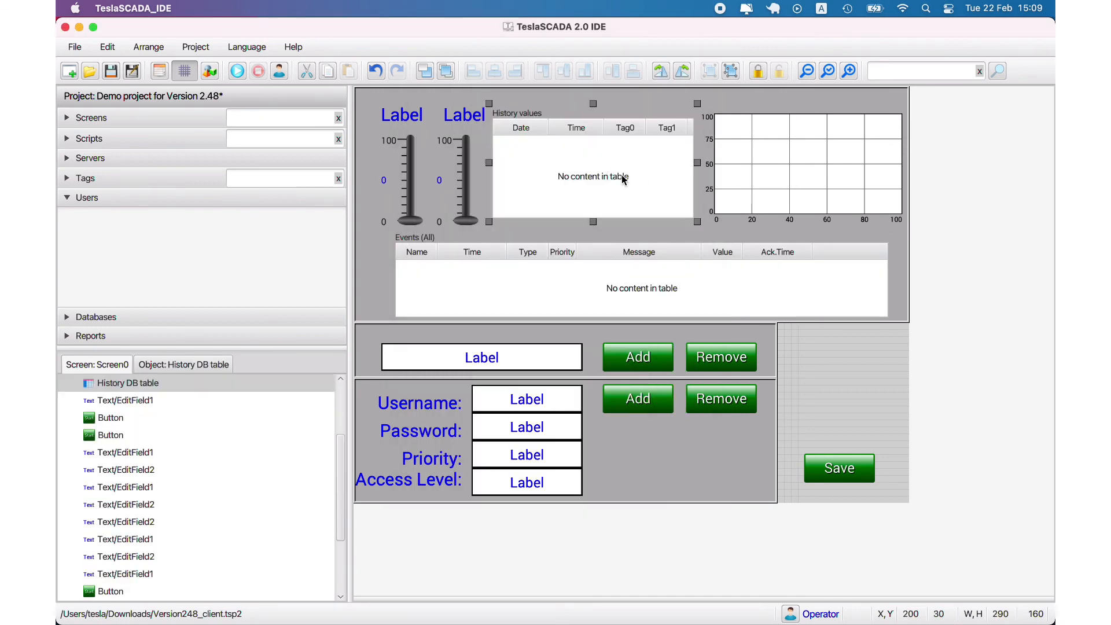
pyautogui.doubleClick(621, 175)
pyautogui.moveTo(532, 169); pyautogui.dragTo(591, 165)
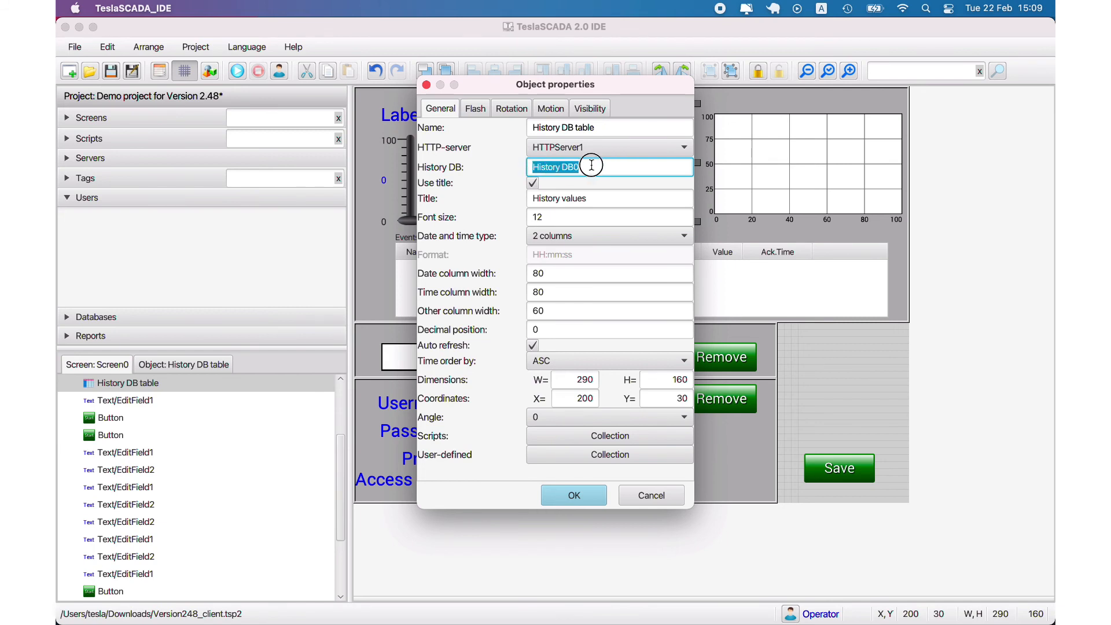
pyautogui.click(636, 492)
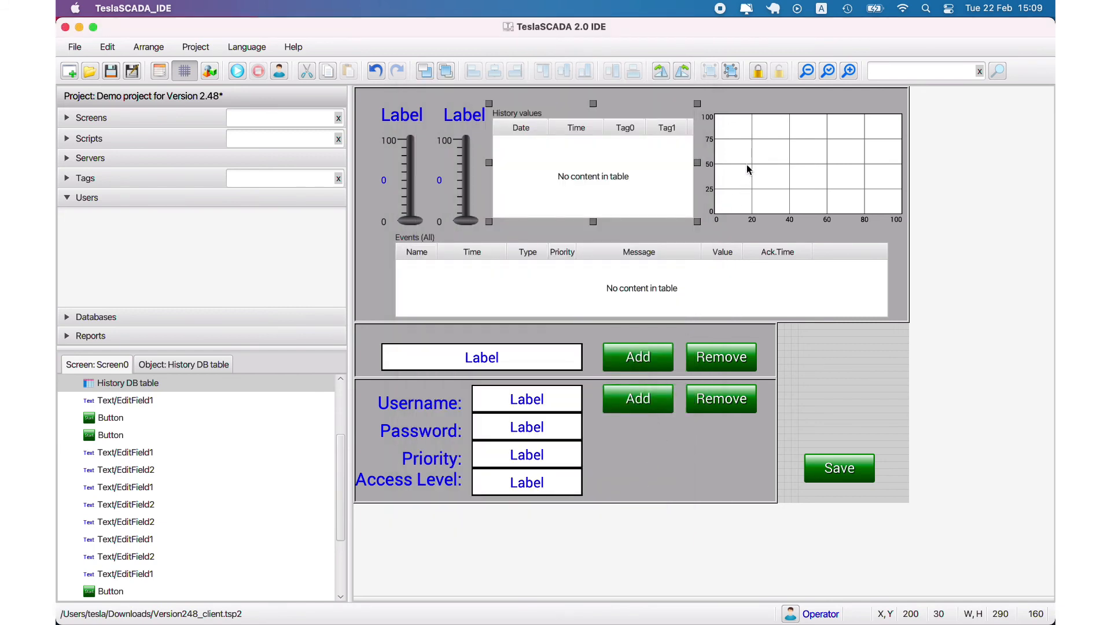
pyautogui.doubleClick(748, 169)
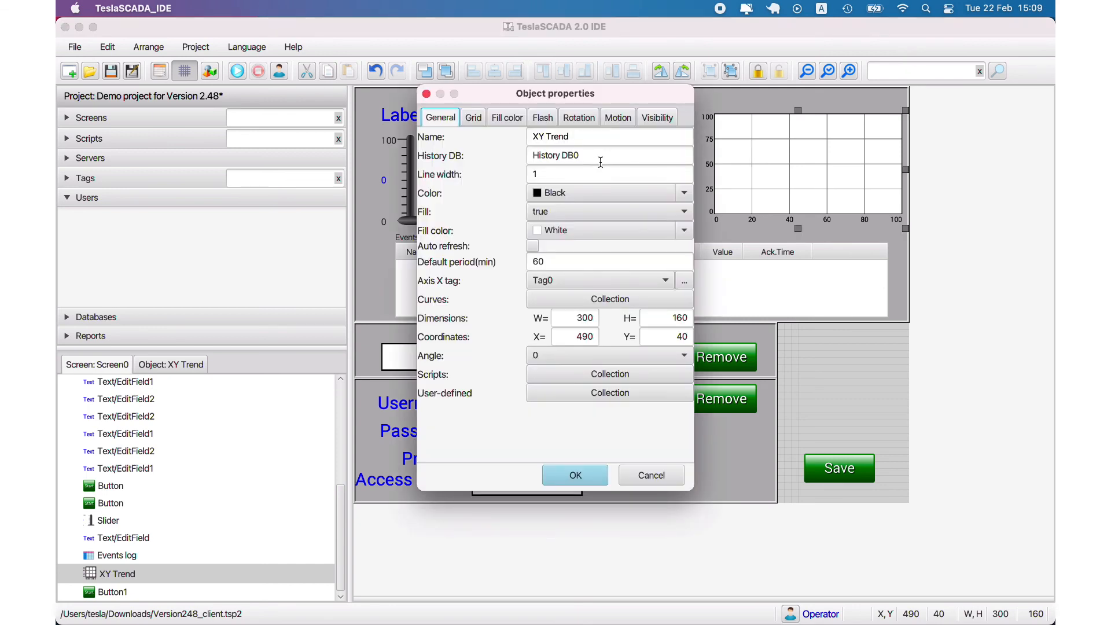
pyautogui.moveTo(602, 156); pyautogui.dragTo(454, 149)
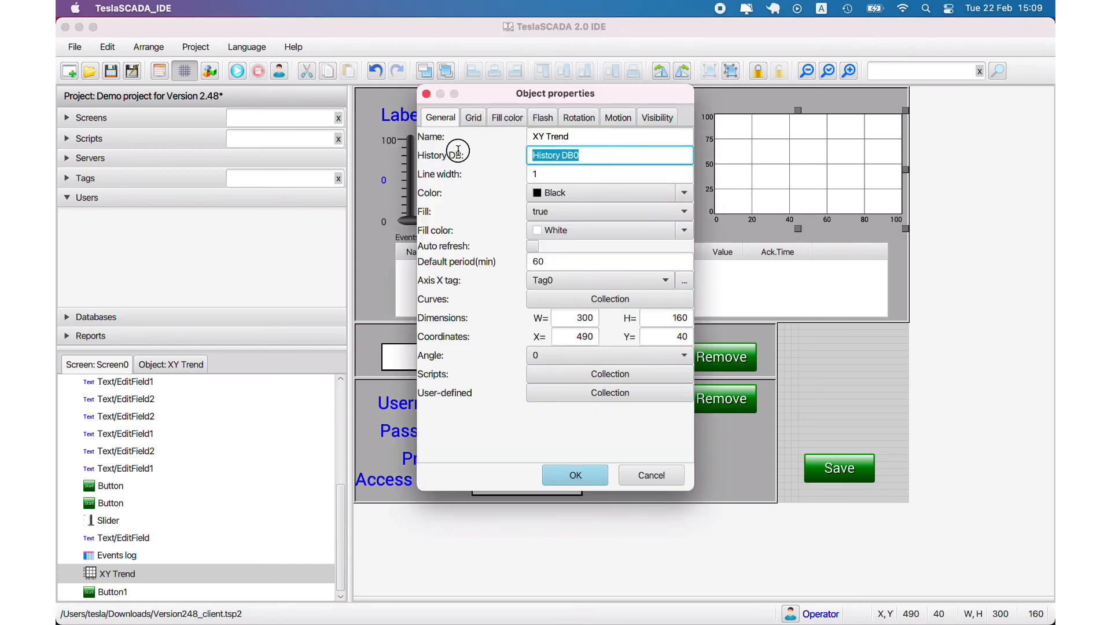
pyautogui.click(664, 480)
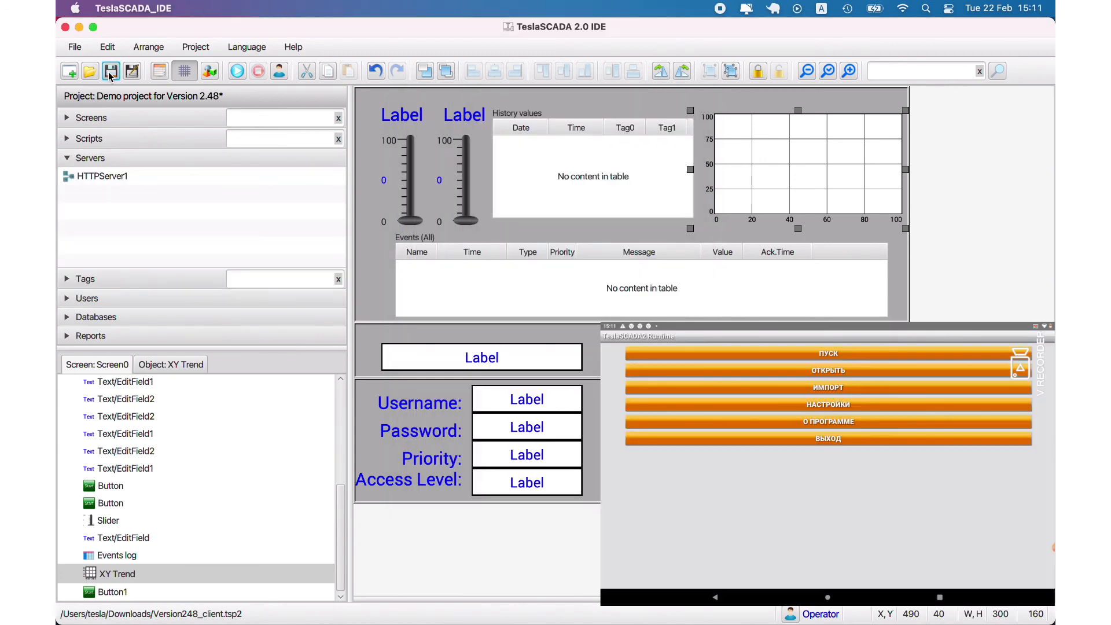
# Load Version248_client.tsp2 onto the DIGMA tablet and bring the desktop Runtime forward
pyautogui.click(75, 46)
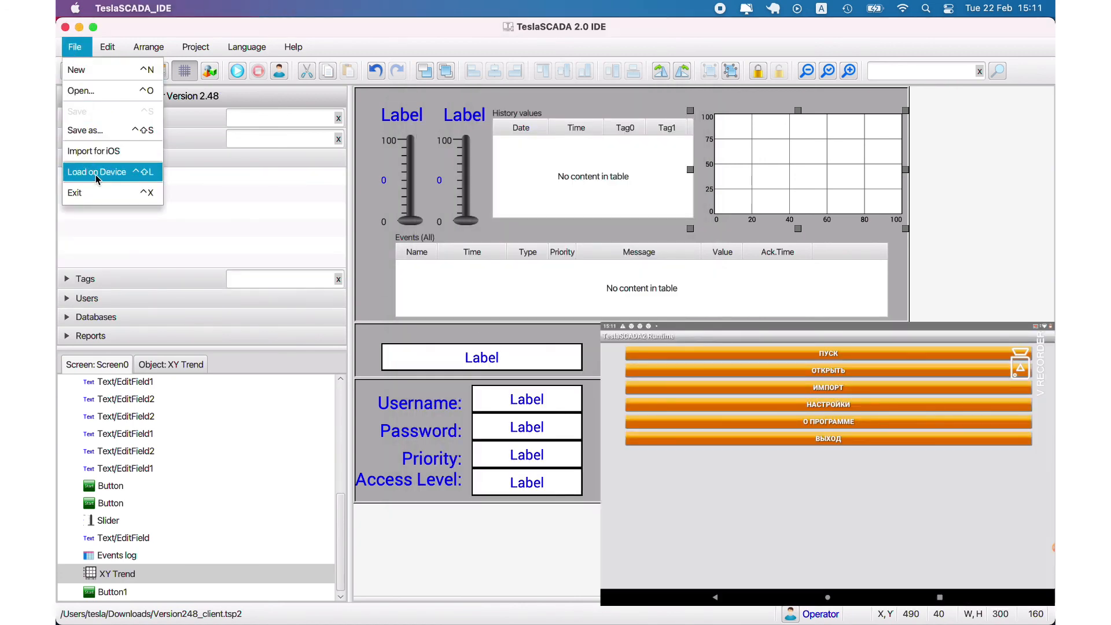
pyautogui.click(96, 172)
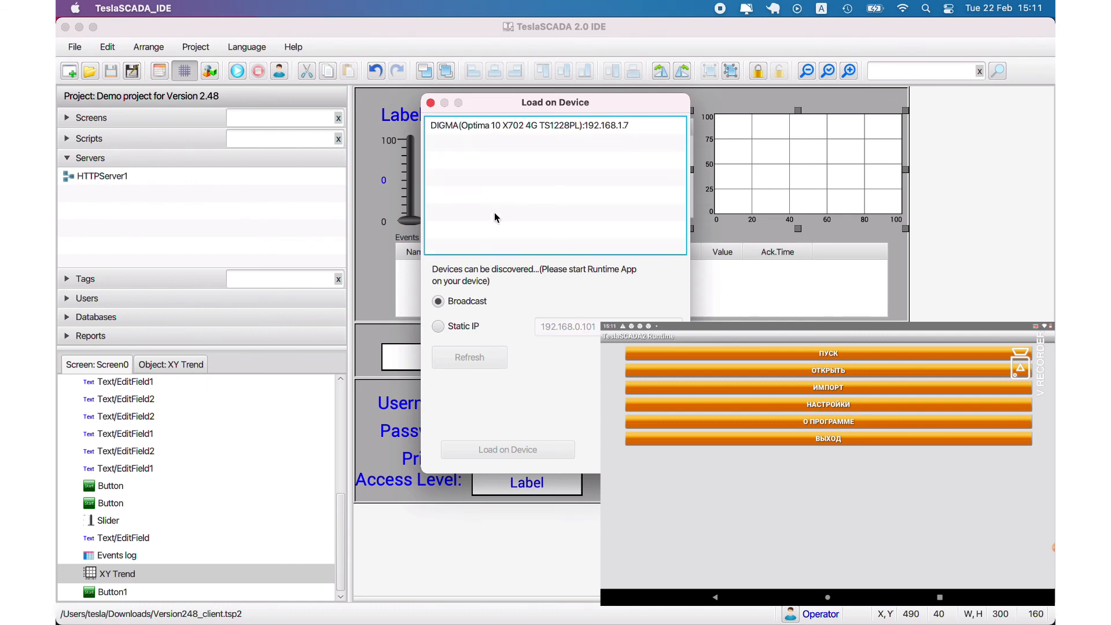
pyautogui.click(467, 129)
pyautogui.click(509, 451)
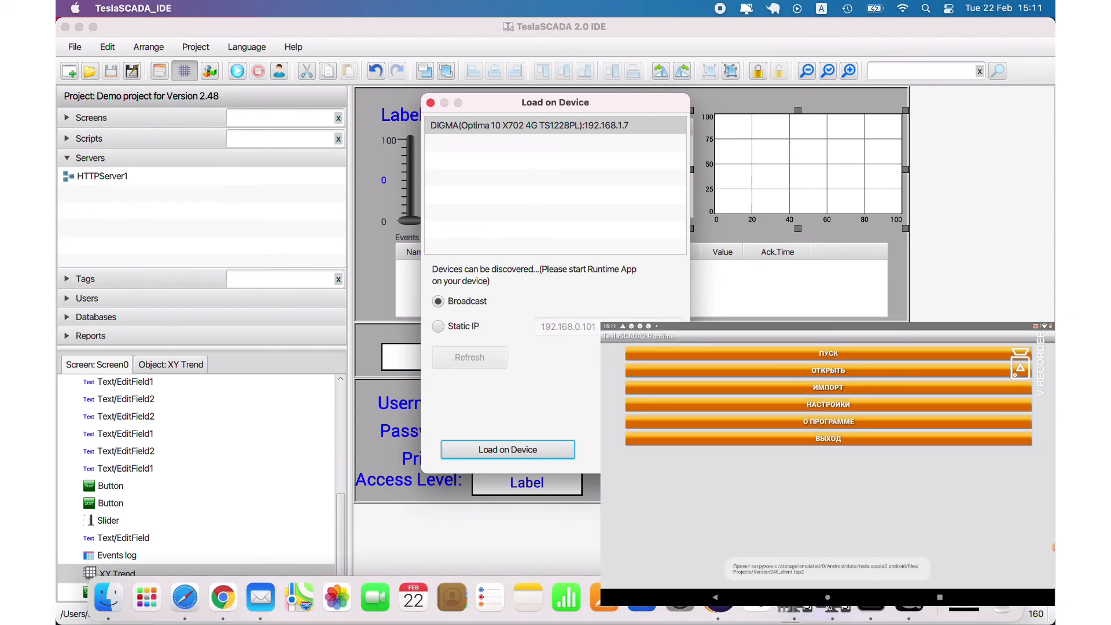
pyautogui.click(827, 604)
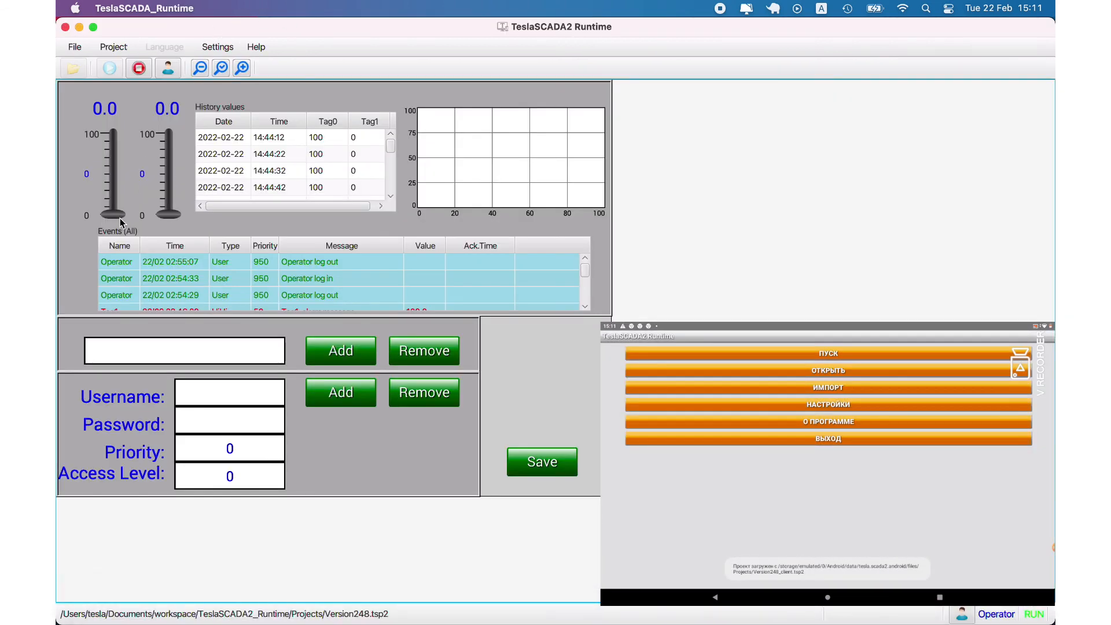
# Raise the sliders to about 43 and 76 and plot their history on the trend for a chosen time range
pyautogui.moveTo(122, 222); pyautogui.dragTo(116, 181)
pyautogui.moveTo(168, 218); pyautogui.dragTo(171, 156)
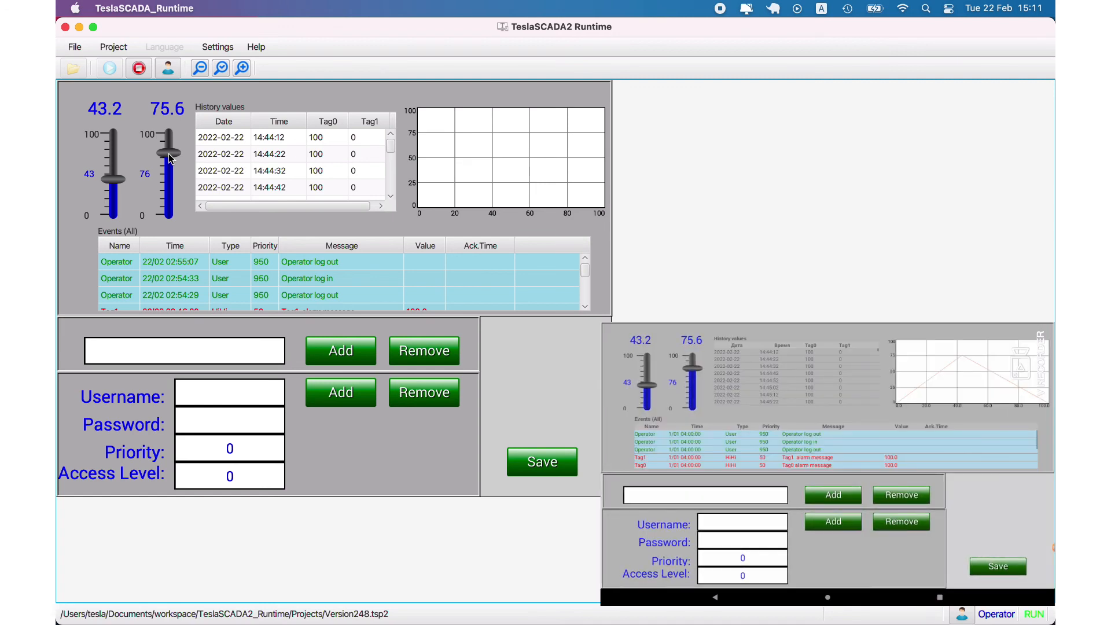
pyautogui.click(570, 171)
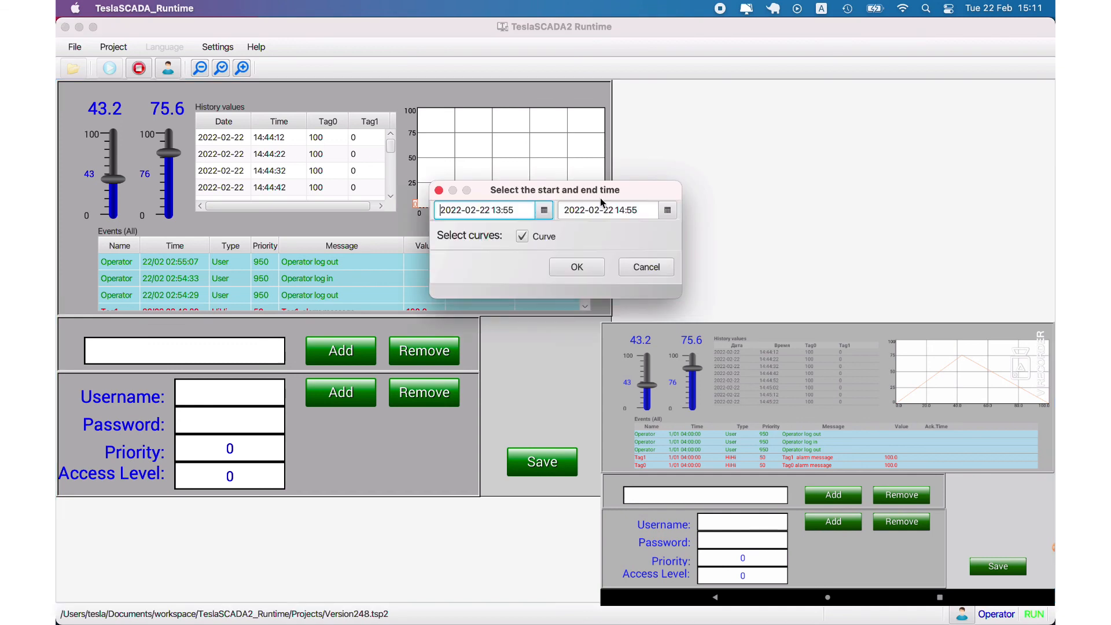
pyautogui.click(668, 210)
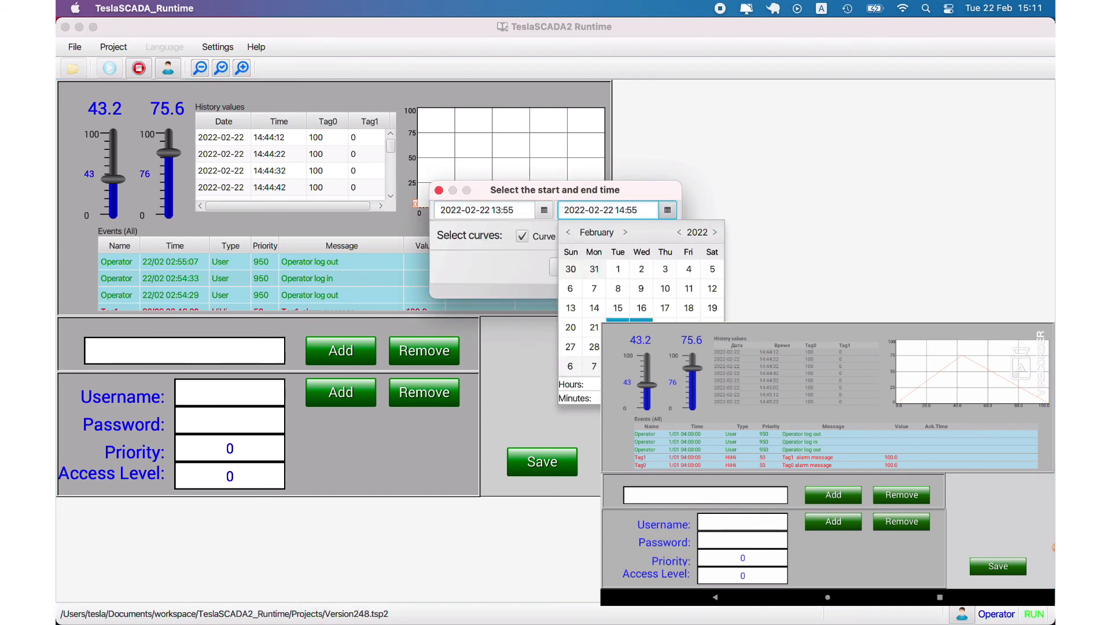
pyautogui.click(620, 329)
pyautogui.click(596, 266)
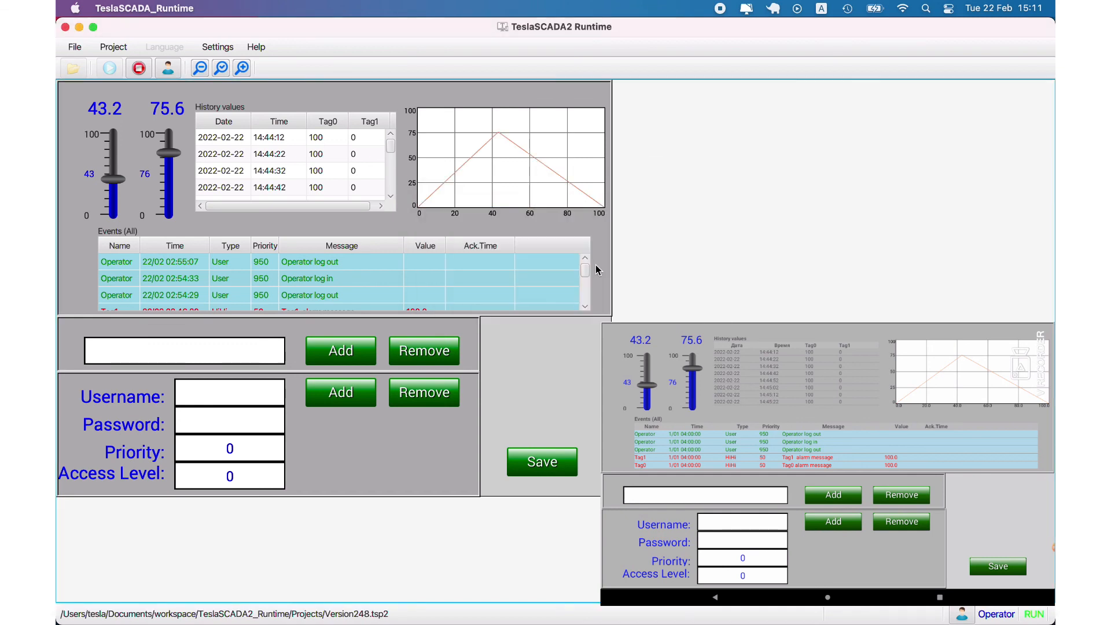
# Raise the first slider to about 77, then open the Tag0 HiHi alarm's referenced Slider object
pyautogui.moveTo(463, 170)
pyautogui.click(109, 156)
pyautogui.moveTo(108, 156); pyautogui.dragTo(109, 153)
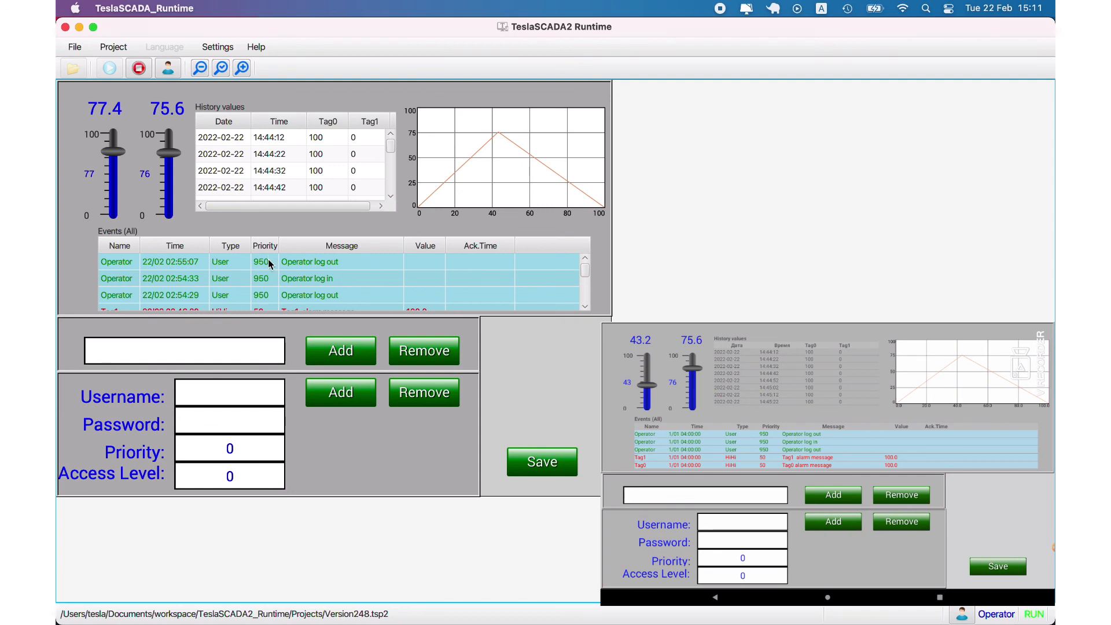
pyautogui.scroll(-5, 271, 266)
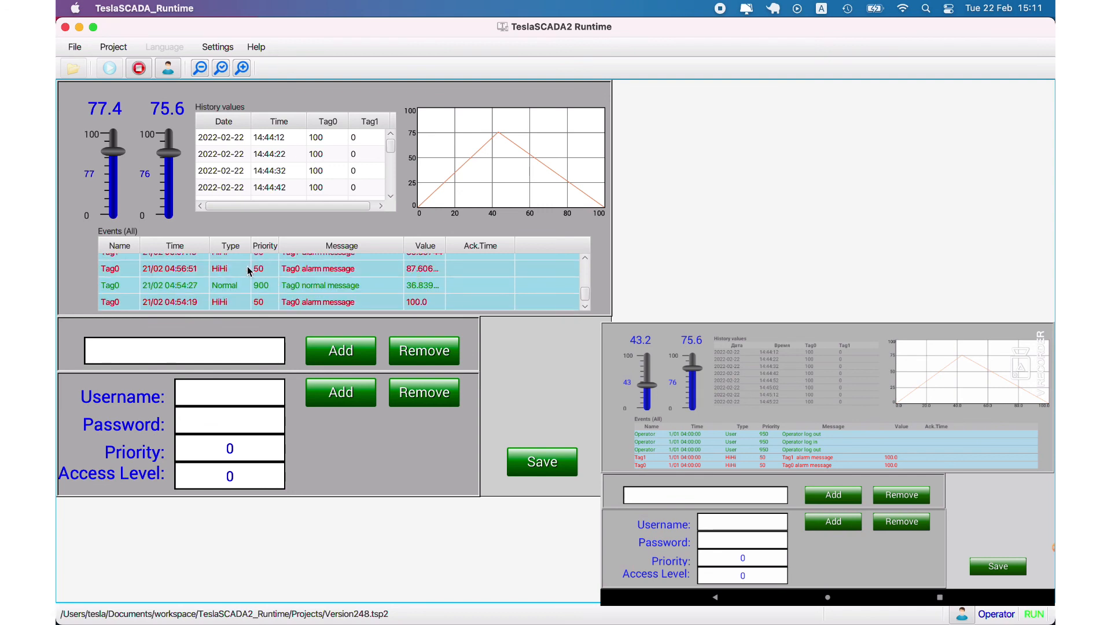
pyautogui.click(249, 271)
pyautogui.rightClick(249, 270)
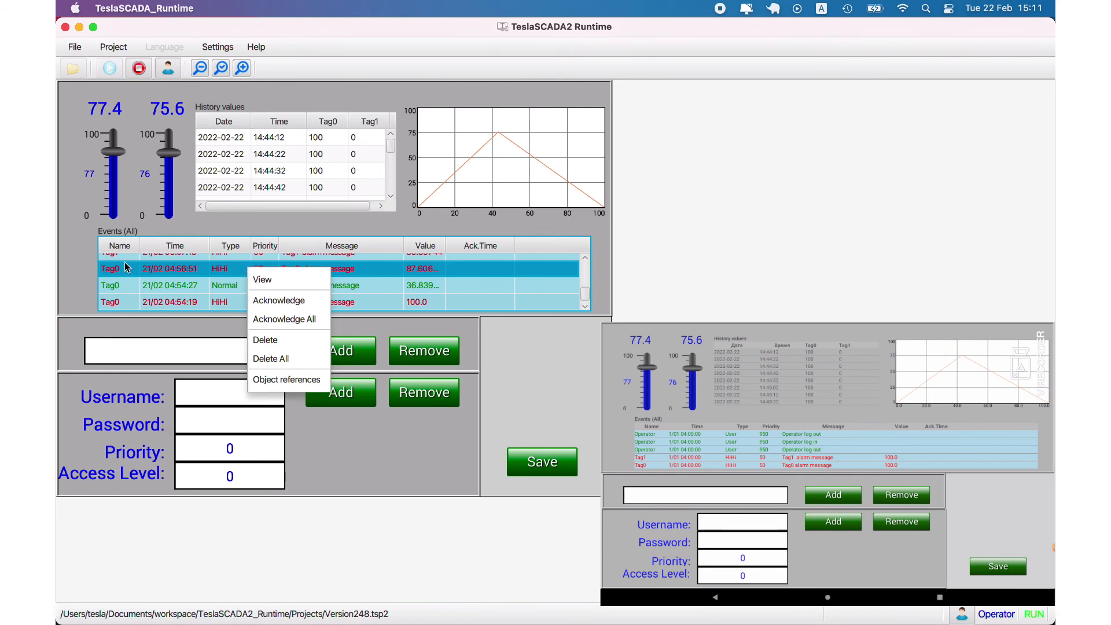
pyautogui.click(265, 381)
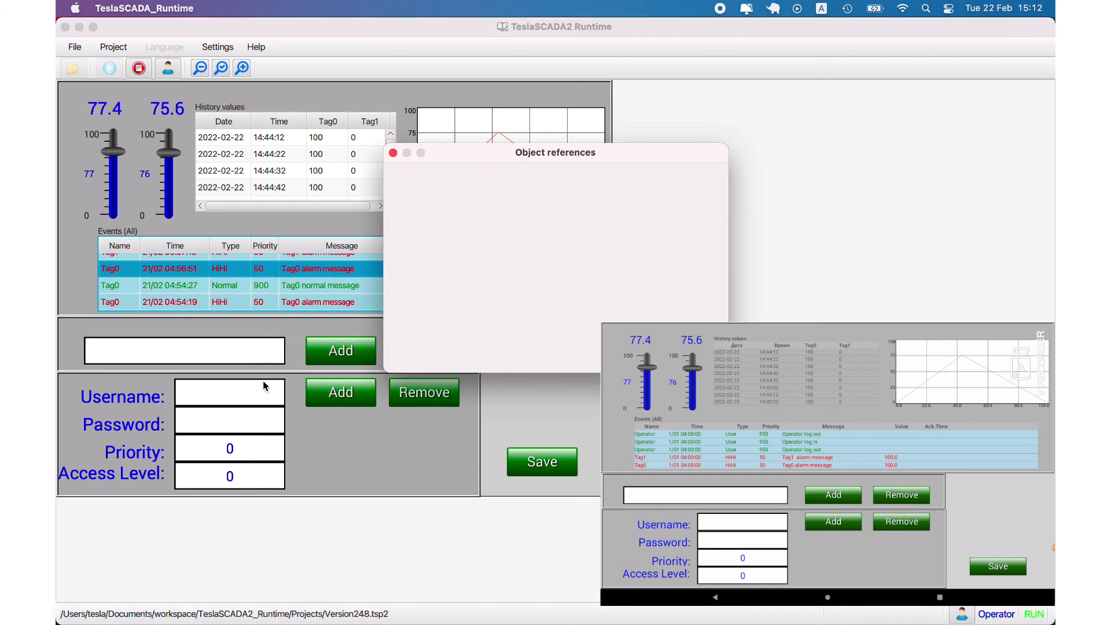
pyautogui.doubleClick(409, 197)
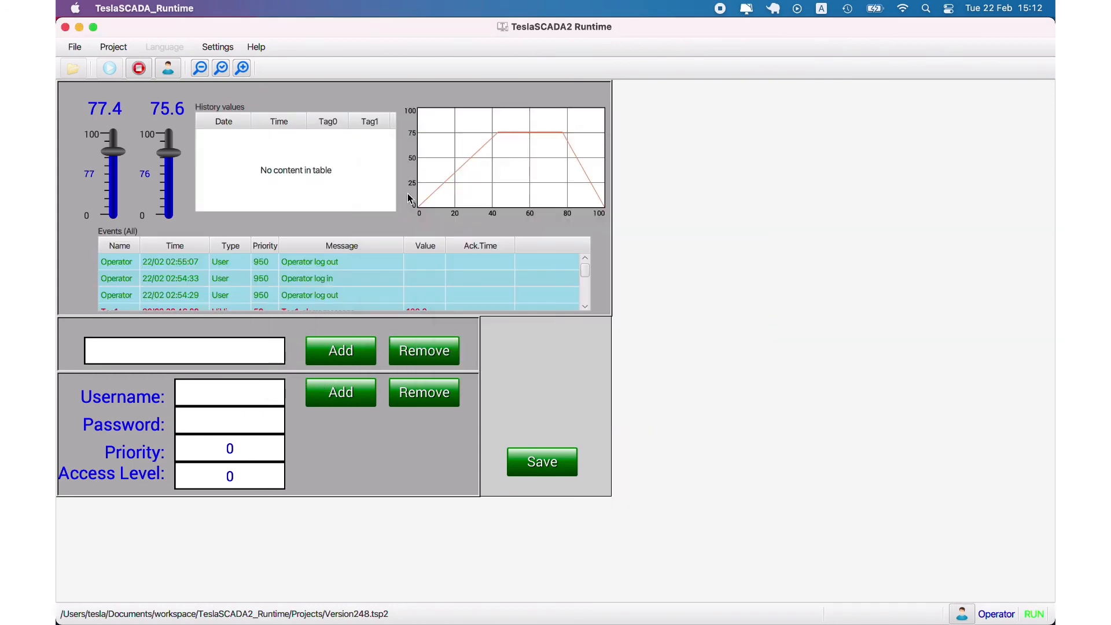